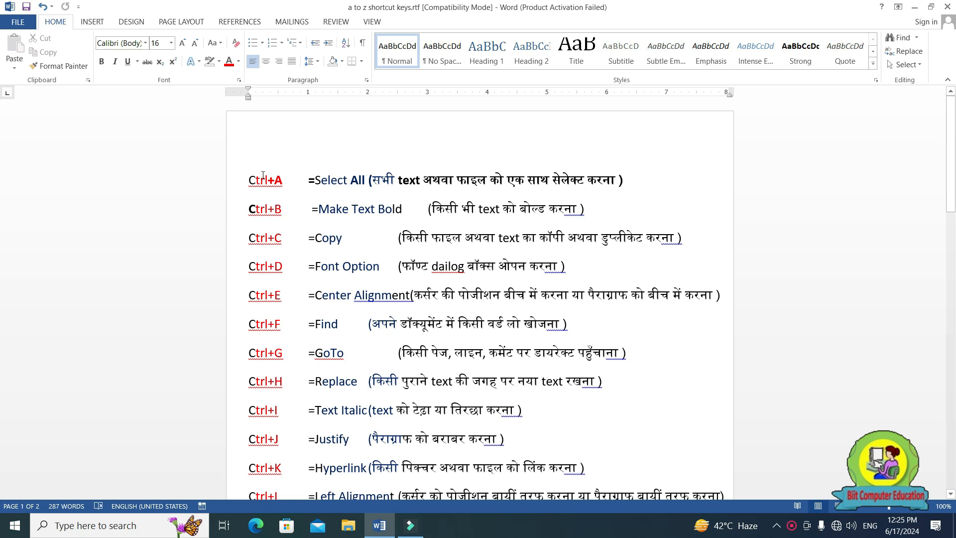
# Look through the shortcut list on both pages, highlighting the Windows Explorer to Windows Close entries at its end.
pyautogui.scroll(-5, 264, 249)
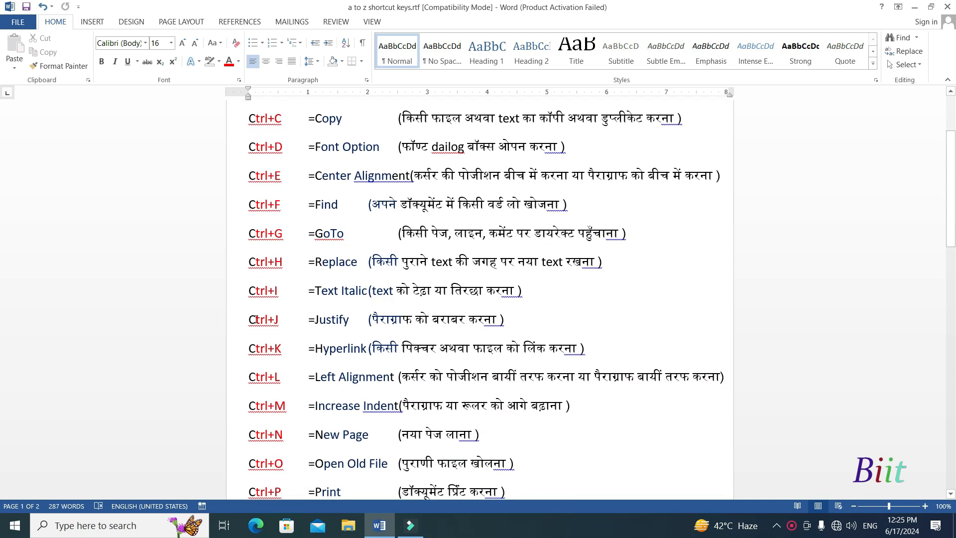
pyautogui.scroll(-8, 266, 387)
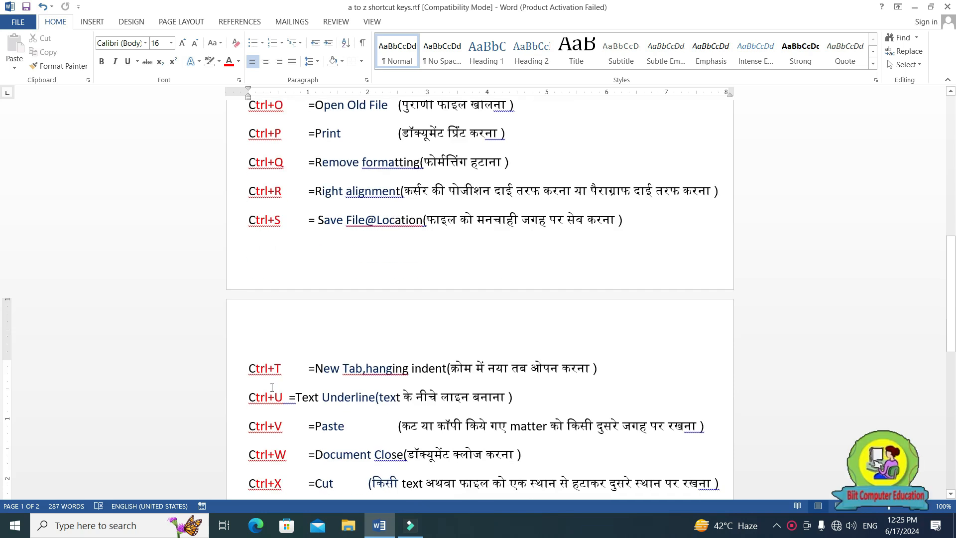
pyautogui.scroll(-5, 280, 376)
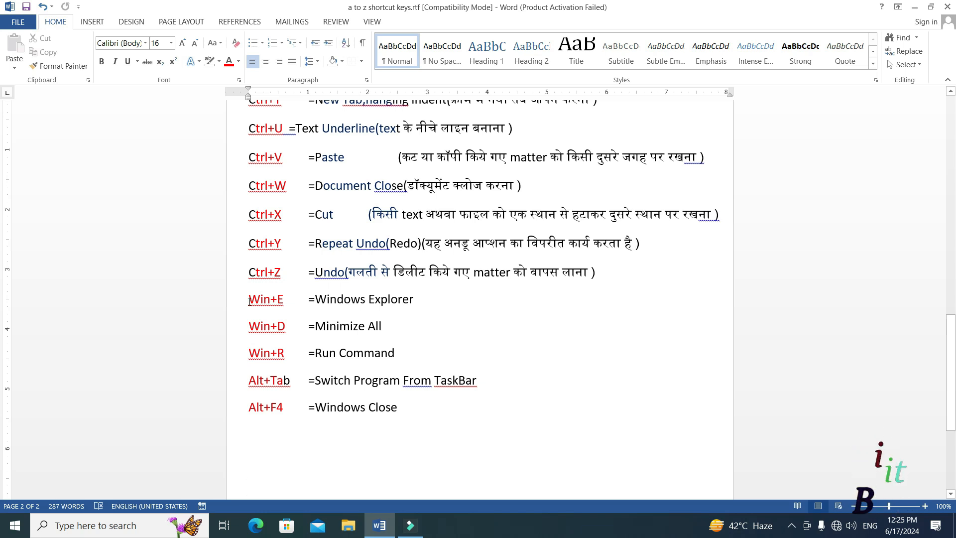
pyautogui.moveTo(248, 299); pyautogui.dragTo(280, 418)
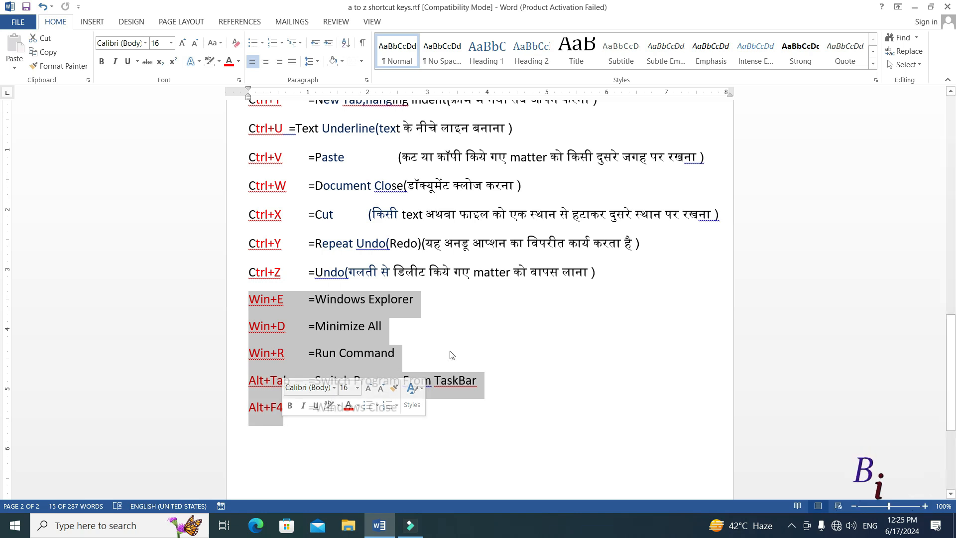
pyautogui.scroll(3, 467, 350)
pyautogui.scroll(4, 467, 350)
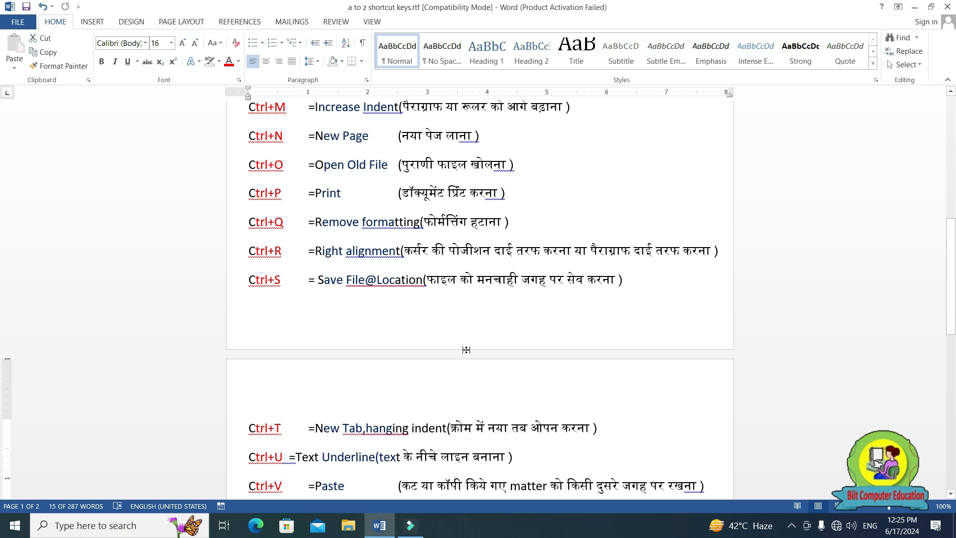
pyautogui.scroll(3, 466, 350)
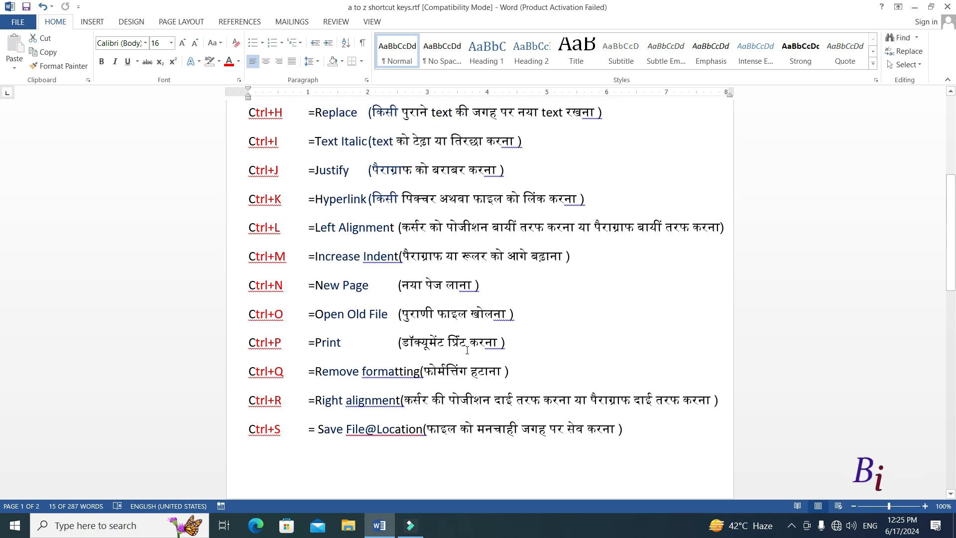
pyautogui.scroll(5, 467, 350)
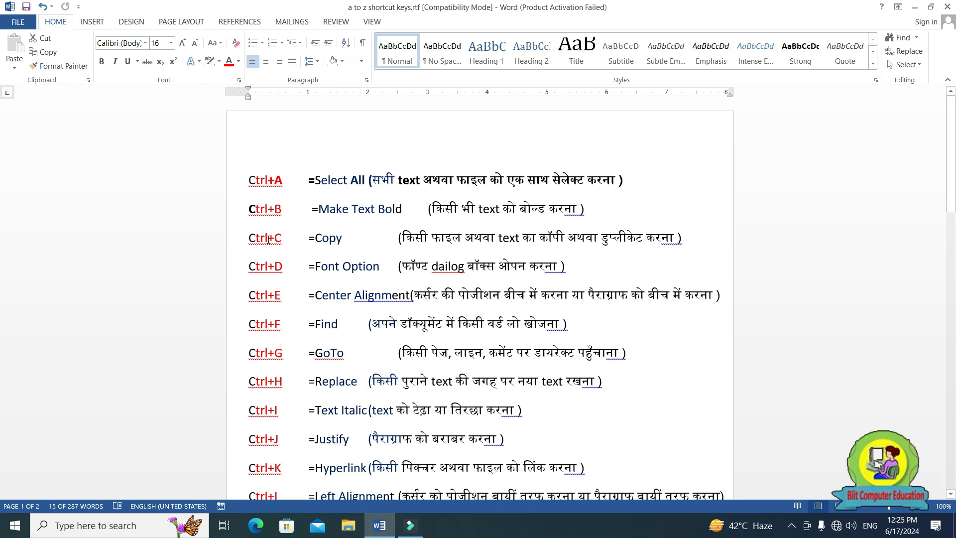
# Create a new blank document, dismiss the document recovery list, and generate sample paragraphs with =rand().
pyautogui.hotkey('ctrl', 'n')
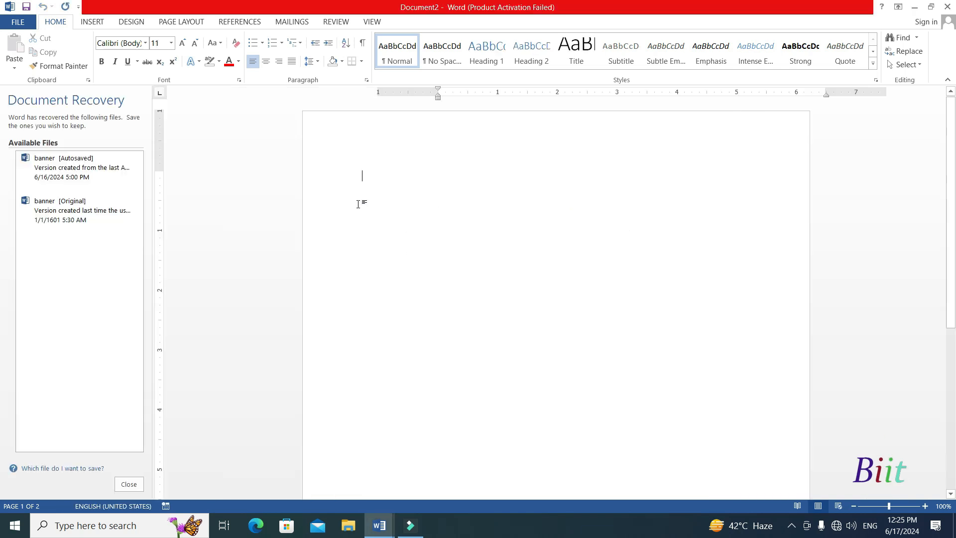
pyautogui.click(129, 484)
pyautogui.click(291, 203)
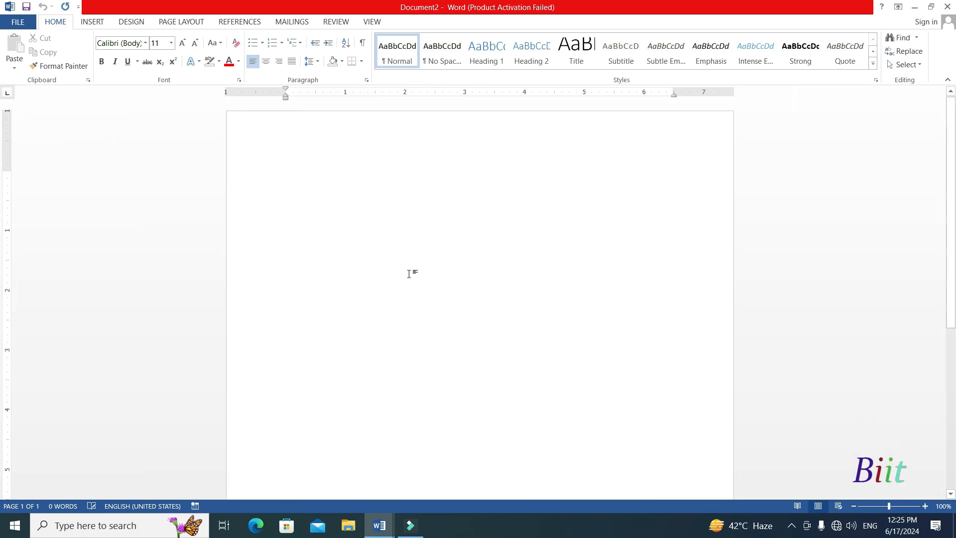
pyautogui.write('=ra')
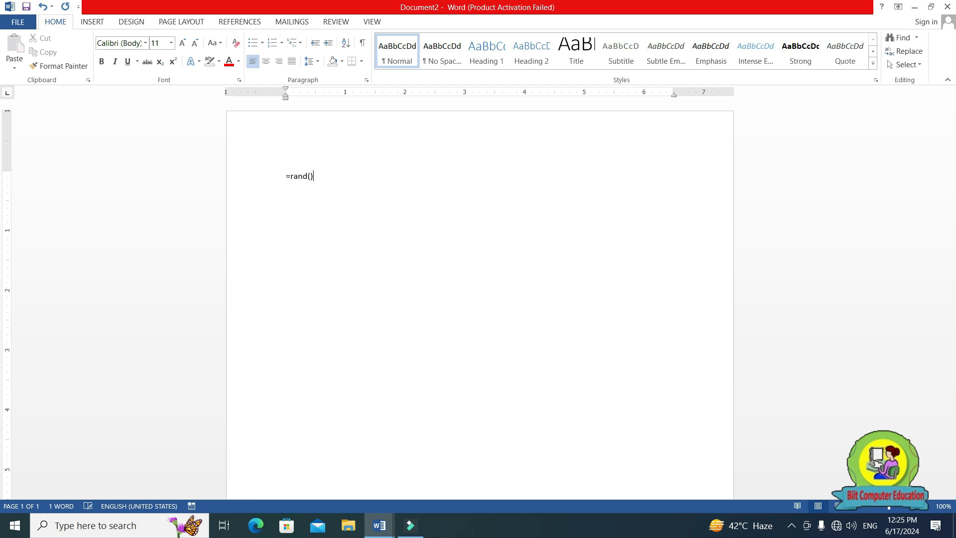
pyautogui.write('nd()')
pyautogui.press('Return')
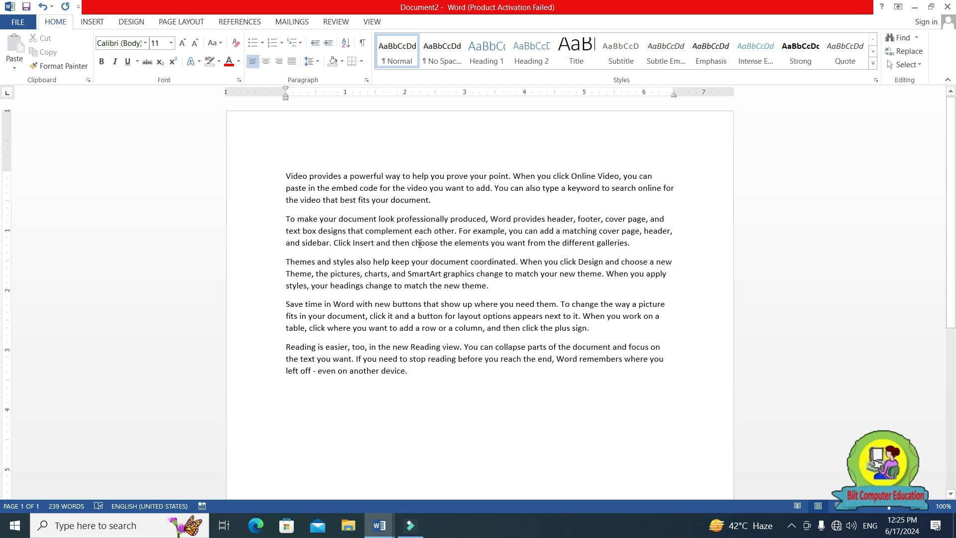
# Return to the "a to z shortcut keys.rtf" document and highlight the shortcut listed for Select All.
pyautogui.moveTo(379, 525)
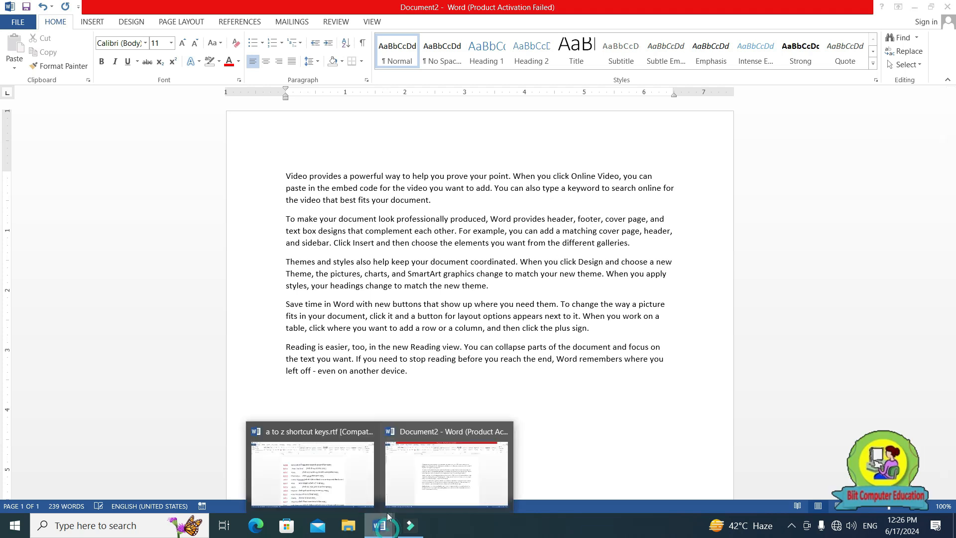
pyautogui.click(313, 468)
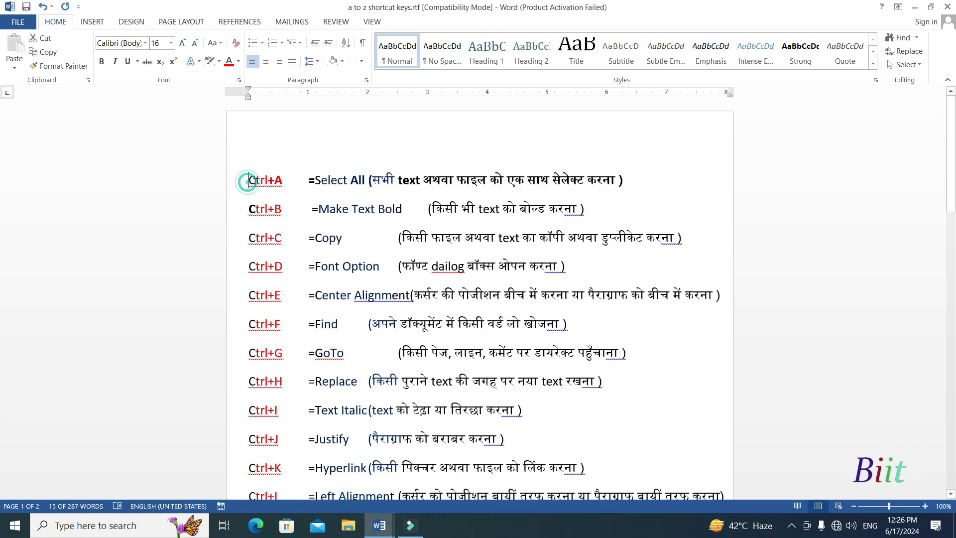
pyautogui.moveTo(248, 180); pyautogui.dragTo(285, 181)
# Switch to Document2 and select all of its sample text.
pyautogui.moveTo(380, 525)
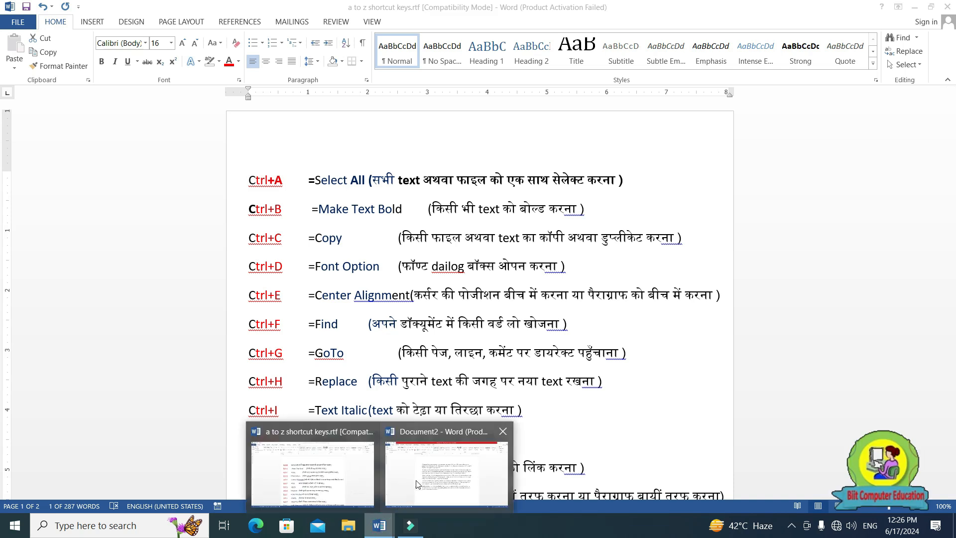
pyautogui.click(420, 483)
pyautogui.moveTo(285, 176); pyautogui.dragTo(465, 393)
pyautogui.click(474, 431)
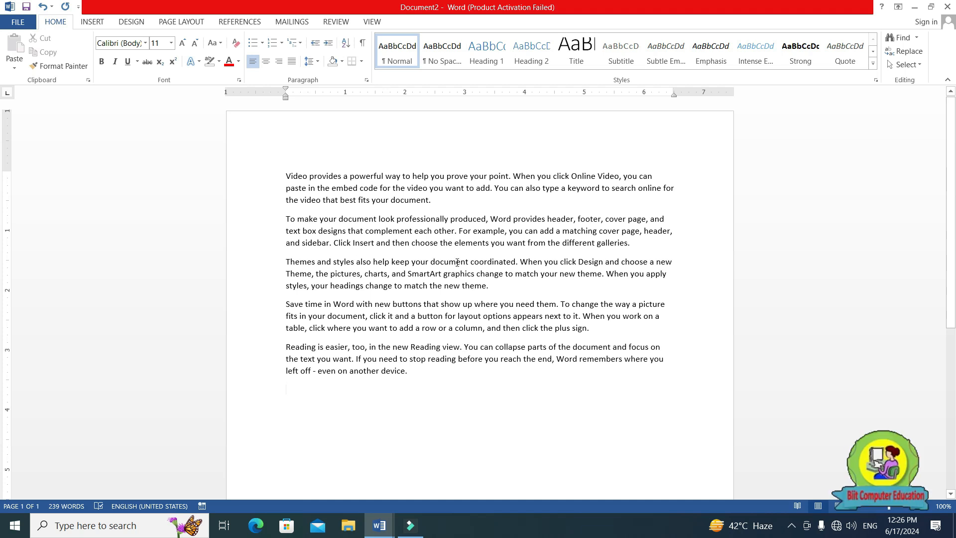
pyautogui.hotkey('ctrl', 'a')
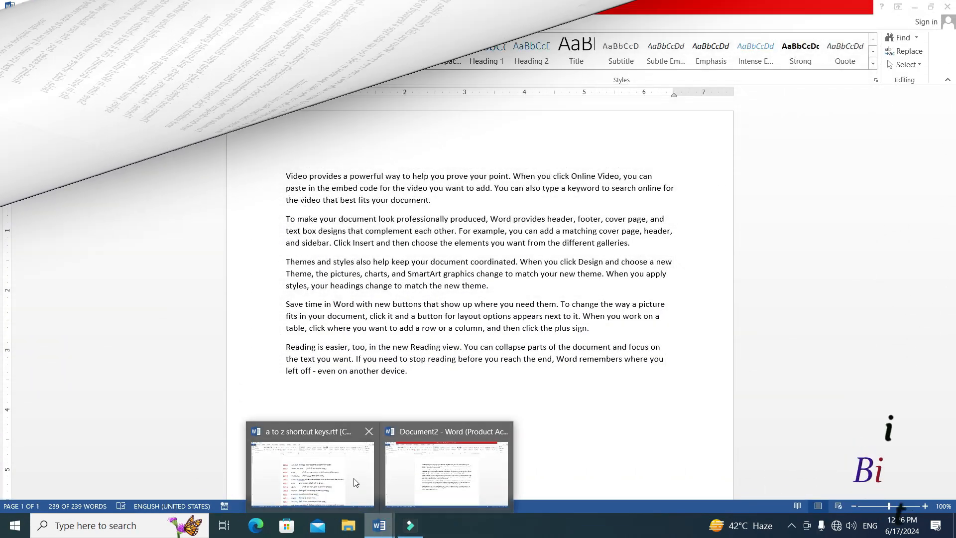
# Check the Make Text Bold entry in the shortcut list and make the word "provides" in Document2's first line bold.
pyautogui.click(356, 482)
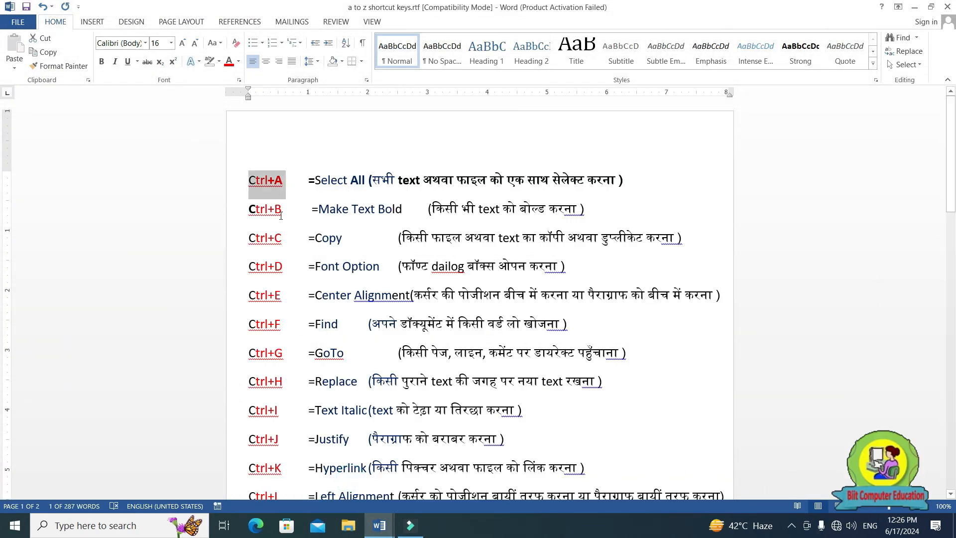
pyautogui.moveTo(380, 526)
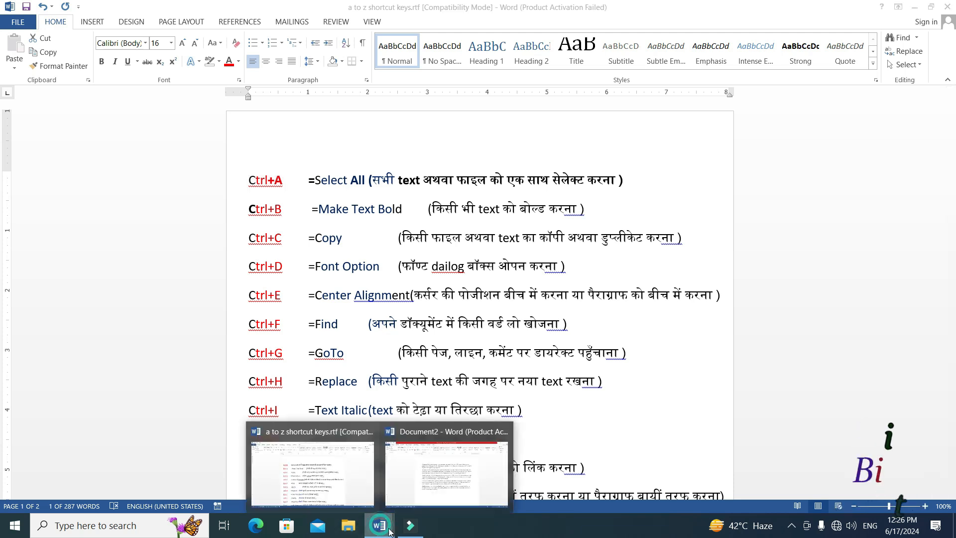
pyautogui.click(438, 485)
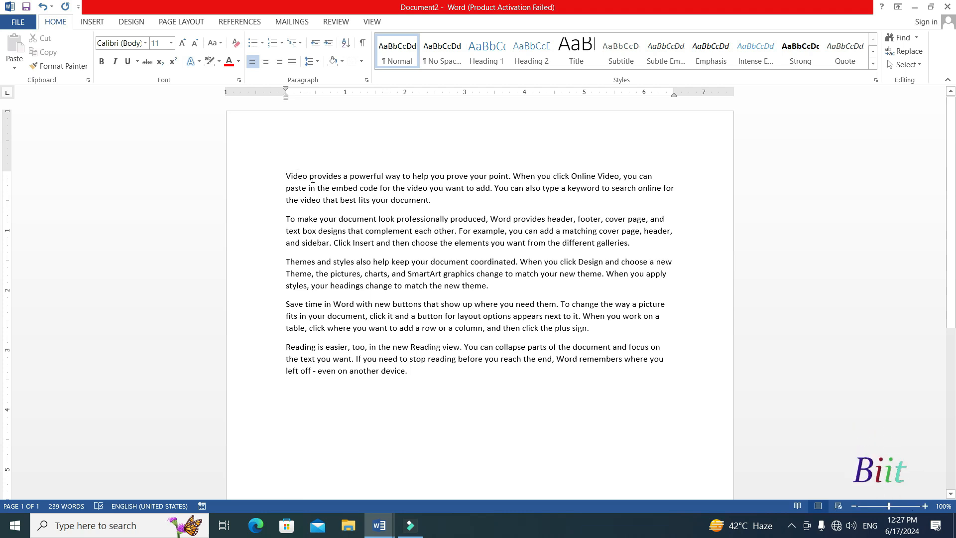
pyautogui.moveTo(309, 180); pyautogui.dragTo(341, 179)
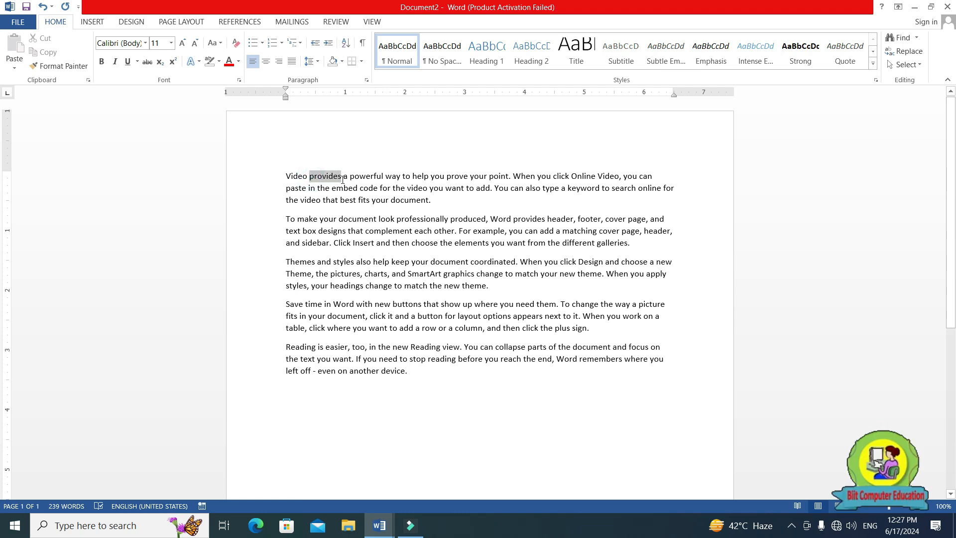
pyautogui.hotkey('ctrl', 'b')
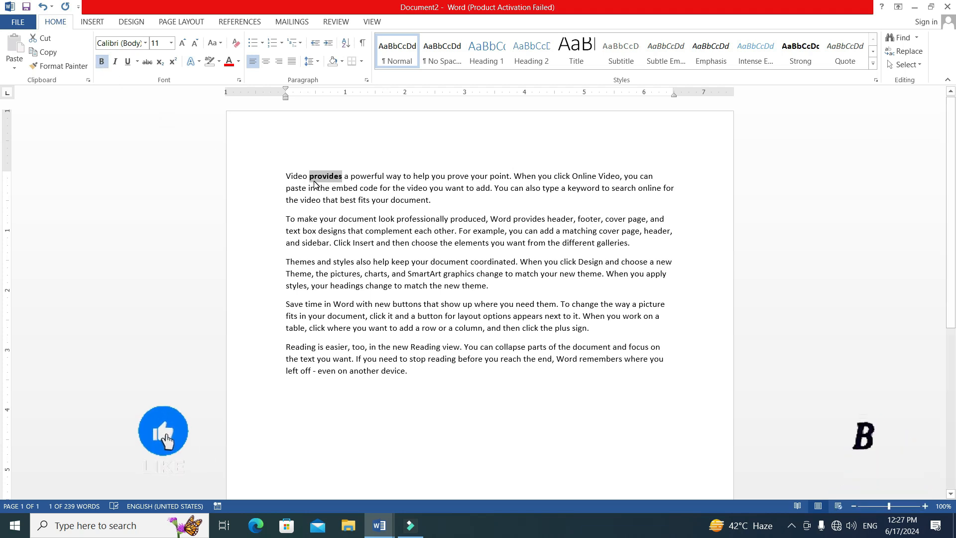
# Make the entire first paragraph, beginning "Video provides a powerful way", bold.
pyautogui.doubleClick(285, 176)
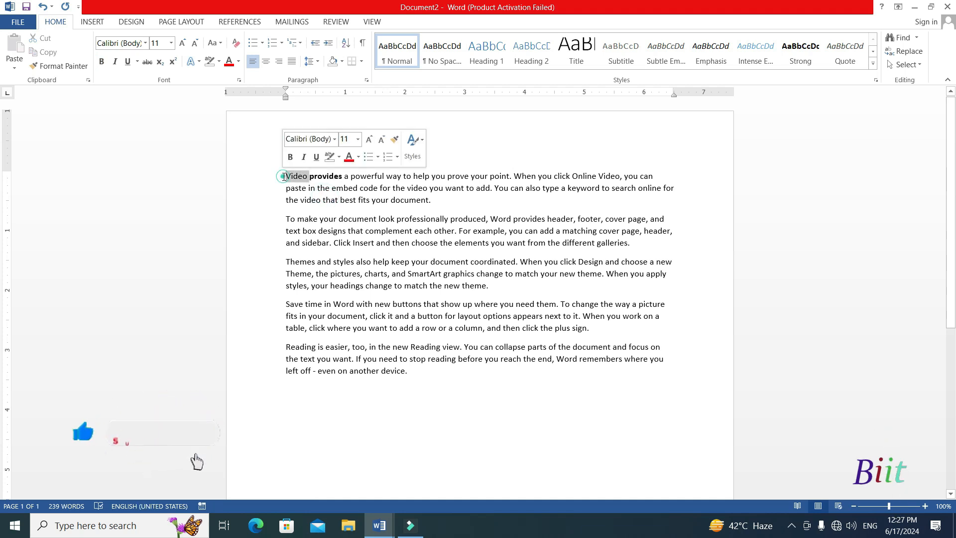
pyautogui.tripleClick(284, 176)
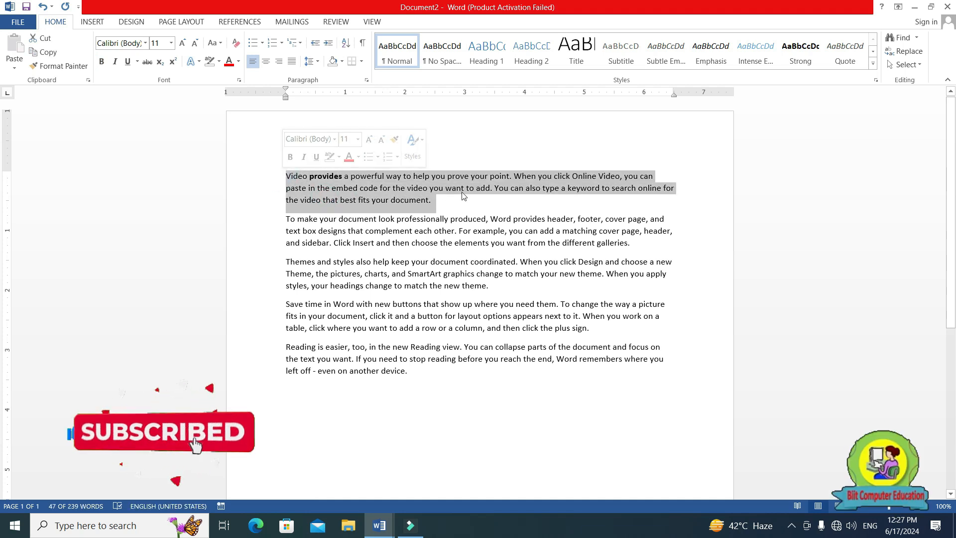
pyautogui.hotkey('ctrl', 'b')
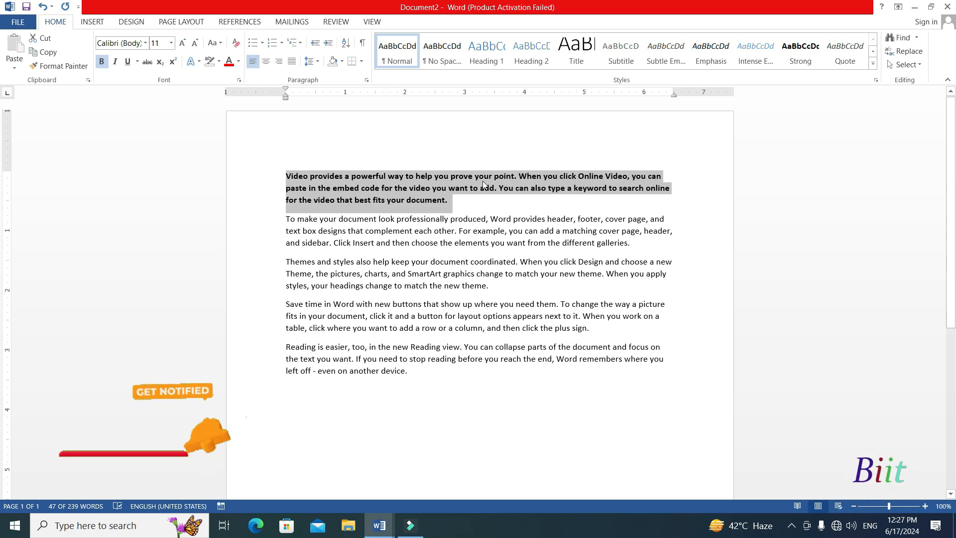
pyautogui.click(486, 264)
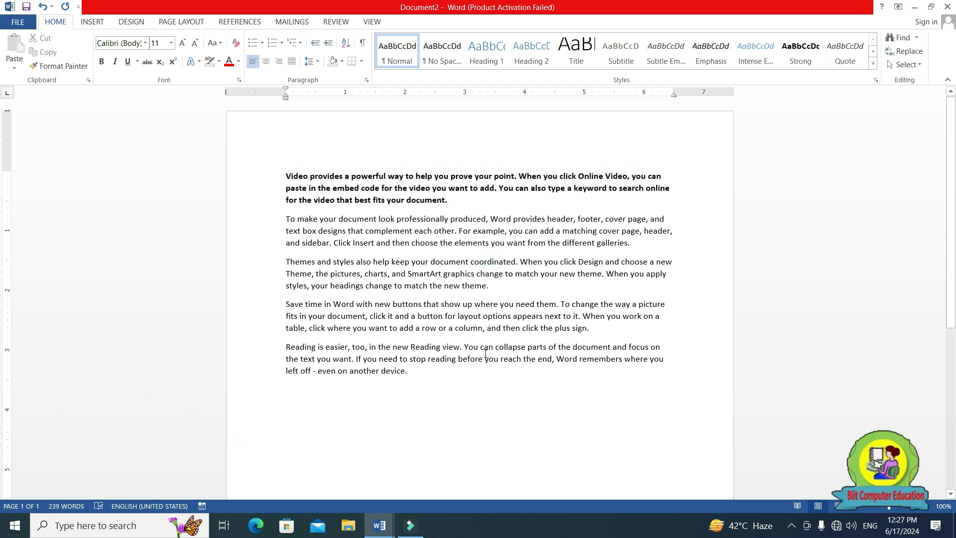
# Clear the character formatting from the whole text of Document2 and make all five paragraphs bold.
pyautogui.hotkey('ctrl', 'a')
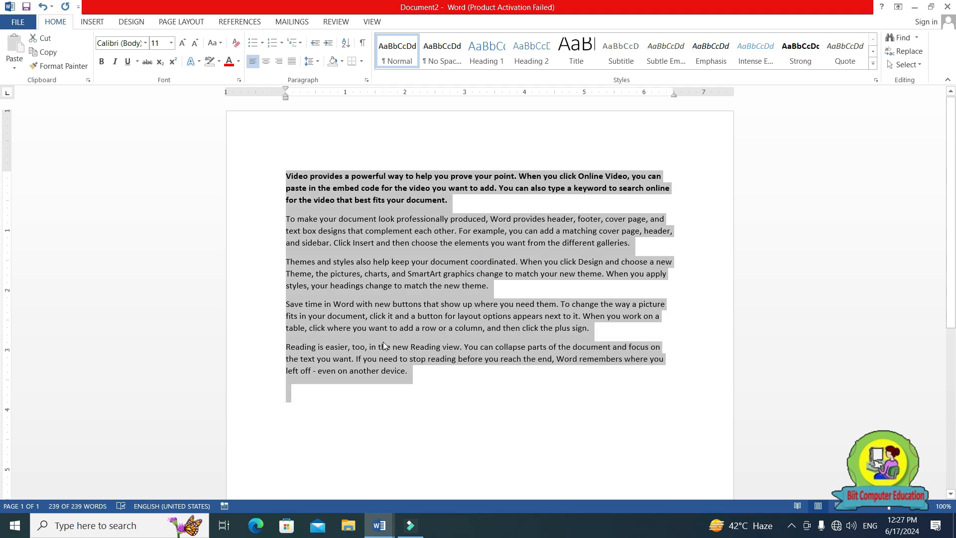
pyautogui.hotkey('ctrl', 'space')
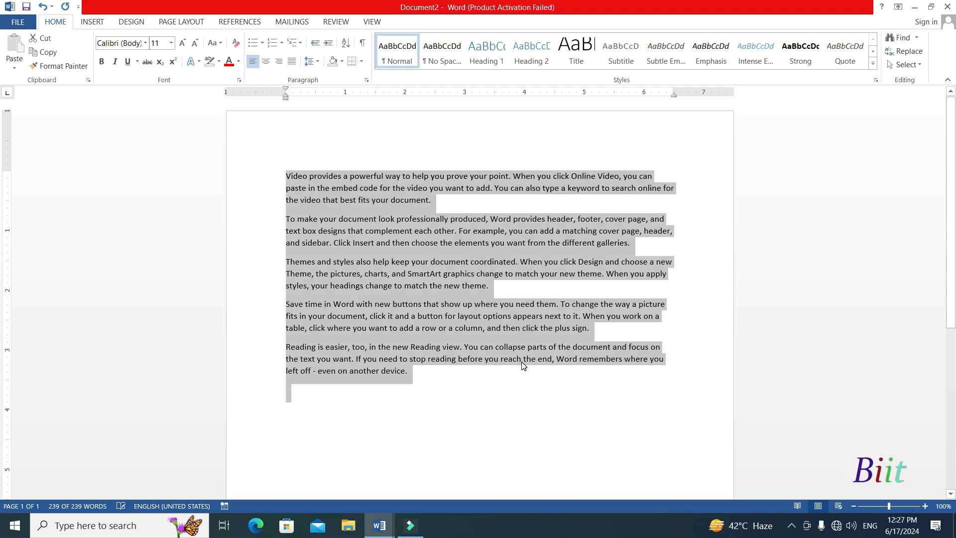
pyautogui.hotkey('ctrl', 'b')
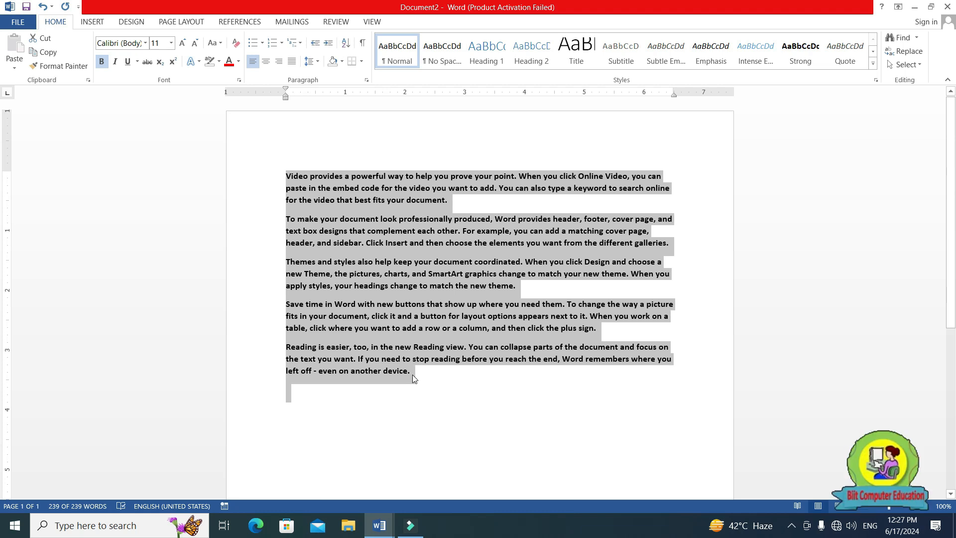
pyautogui.click(428, 382)
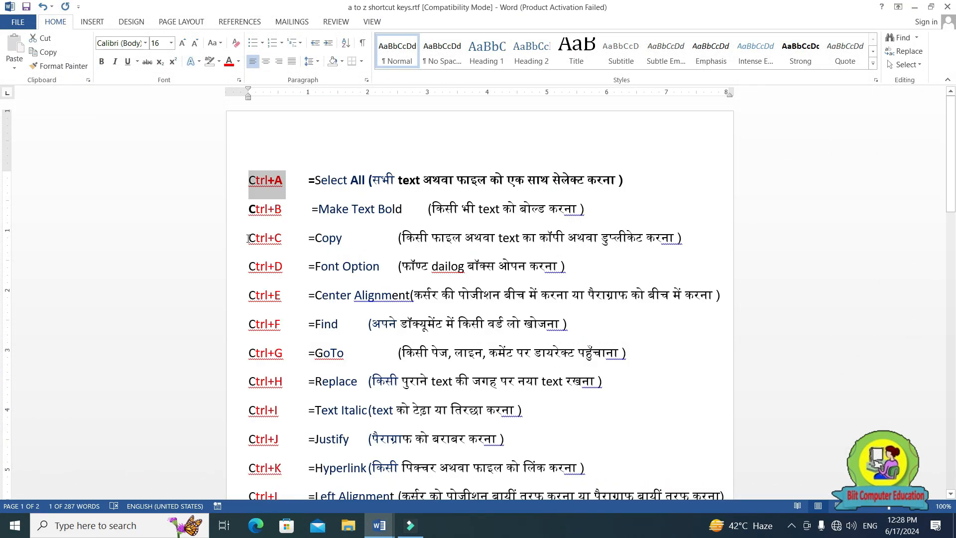
# In the shortcut list document, highlight the Copy shortcut and its Hindi explanation.
pyautogui.moveTo(249, 238); pyautogui.dragTo(284, 238)
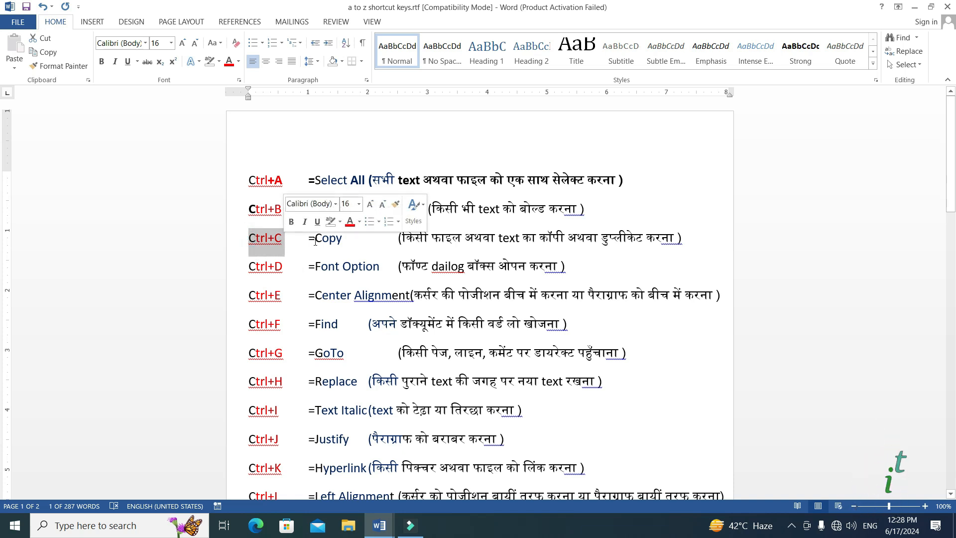
pyautogui.moveTo(404, 239); pyautogui.dragTo(658, 256)
pyautogui.click(658, 255)
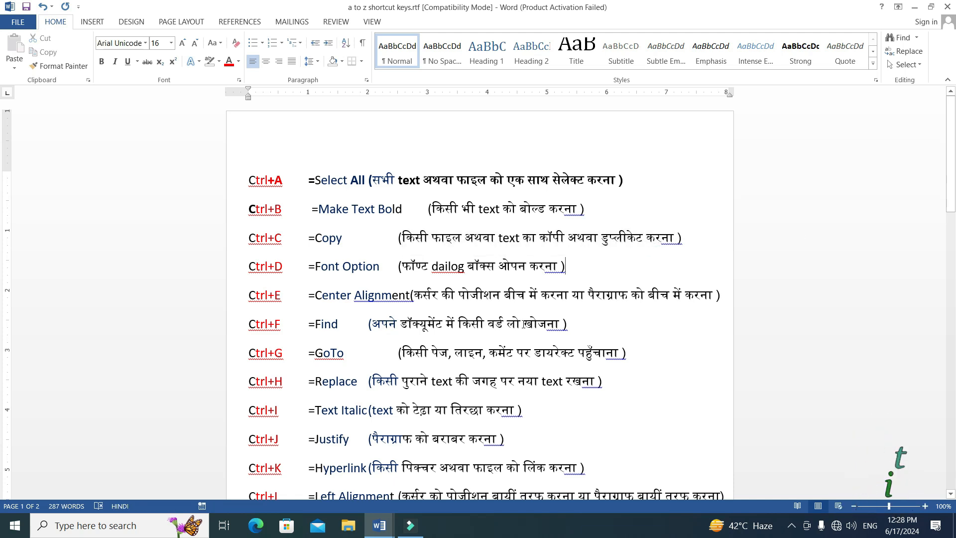
# Switch back to Document2, select all of its text and copy it to the clipboard.
pyautogui.moveTo(377, 534)
pyautogui.click(468, 485)
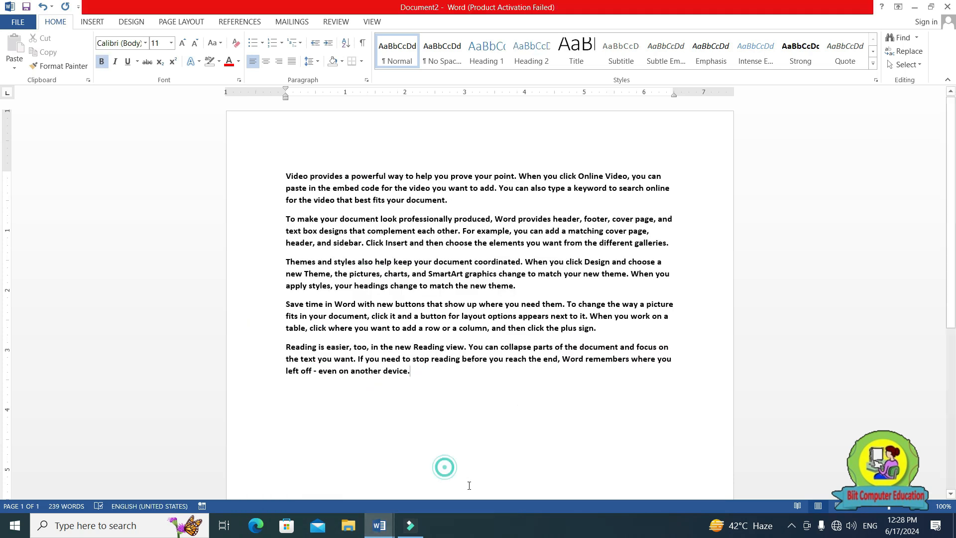
pyautogui.click(326, 187)
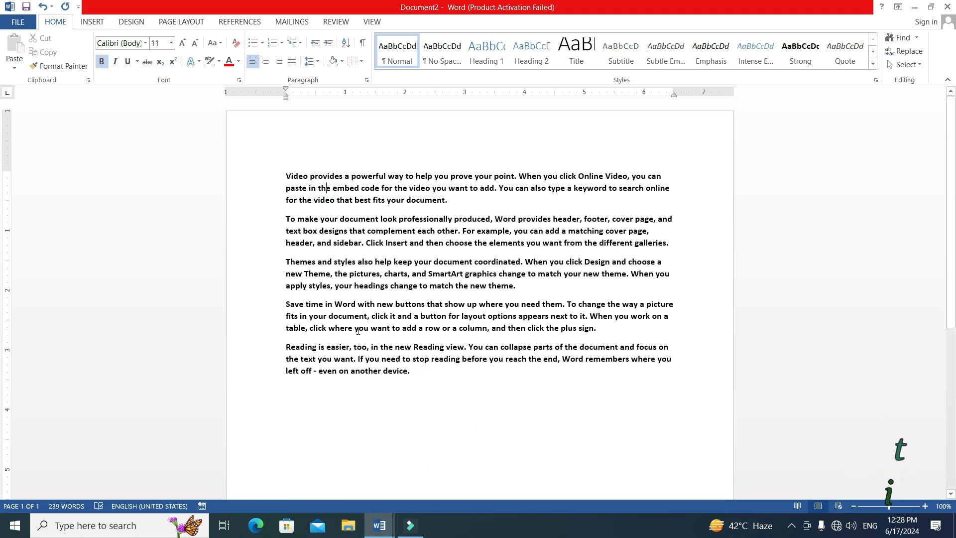
pyautogui.hotkey('ctrl', 'a')
pyautogui.hotkey('ctrl', 'c')
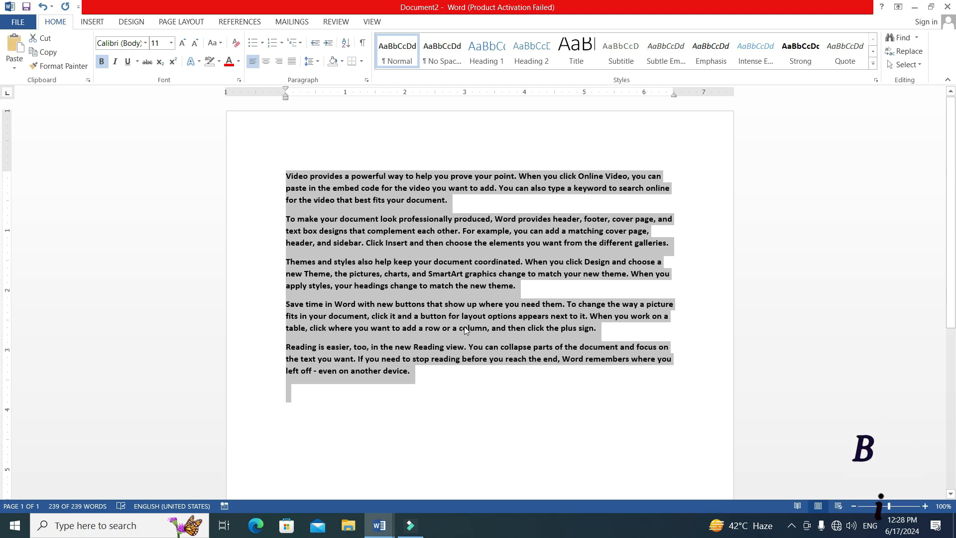
pyautogui.click(441, 380)
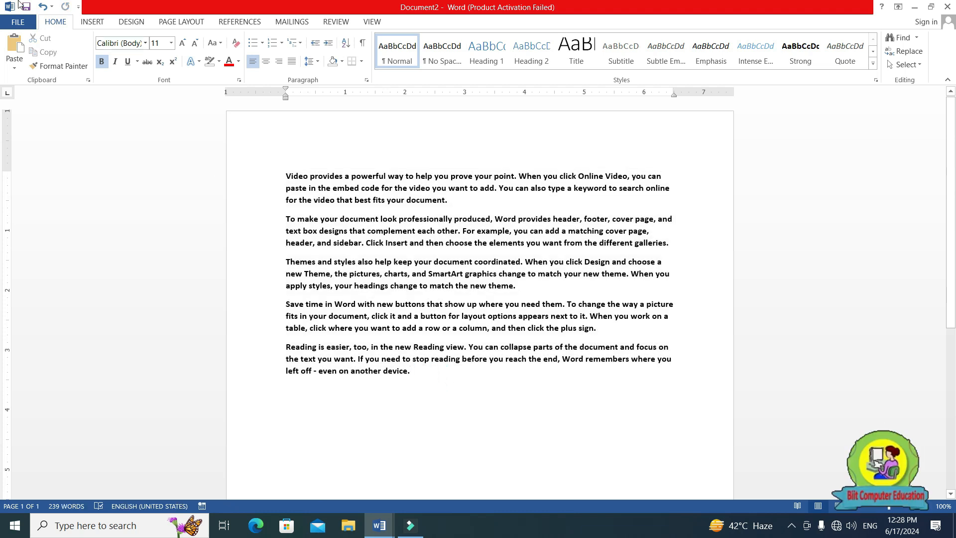
# Show the Office Clipboard contents and paste the copied paragraphs on a new line at the end of Document2.
pyautogui.click(88, 80)
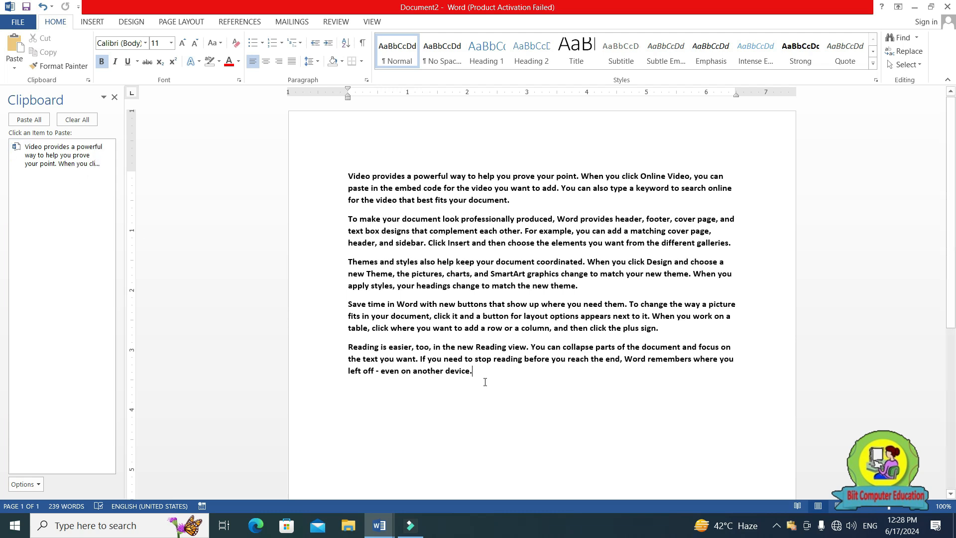
pyautogui.press('Return')
pyautogui.hotkey('ctrl', 'v')
pyautogui.scroll(9, 450, 393)
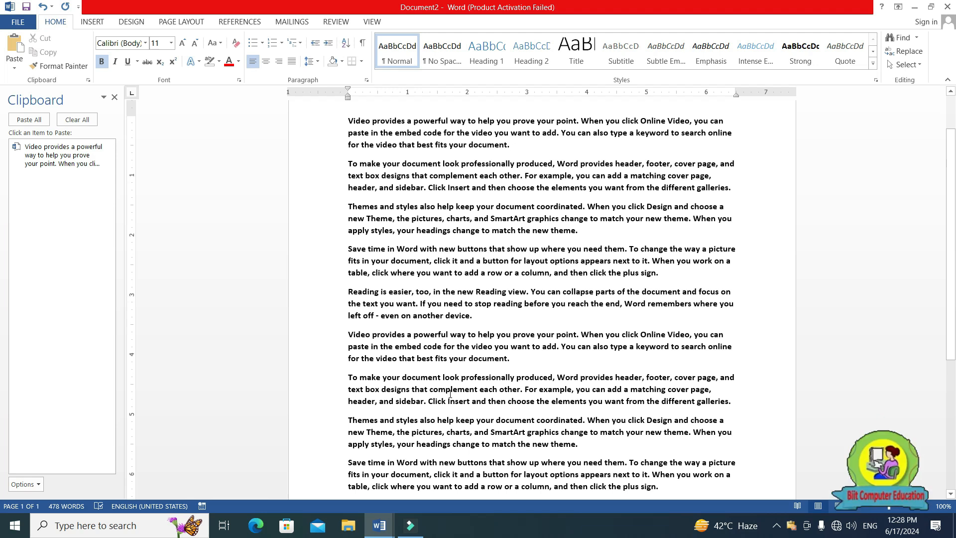
pyautogui.scroll(-6, 450, 393)
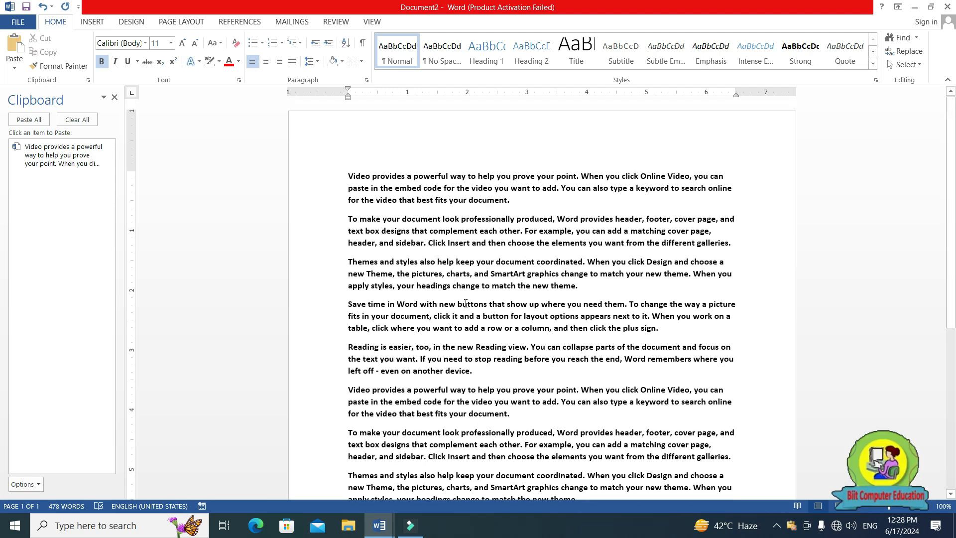
# Paste two more copies of the copied paragraphs at the end of the document, starting on a new line.
pyautogui.click(481, 302)
pyautogui.press('Return')
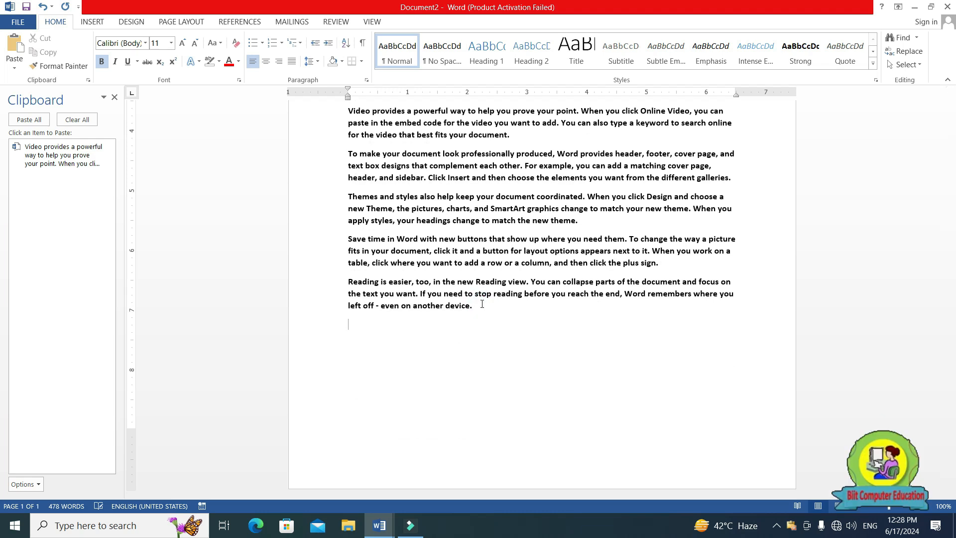
pyautogui.hotkey('ctrl', 'v')
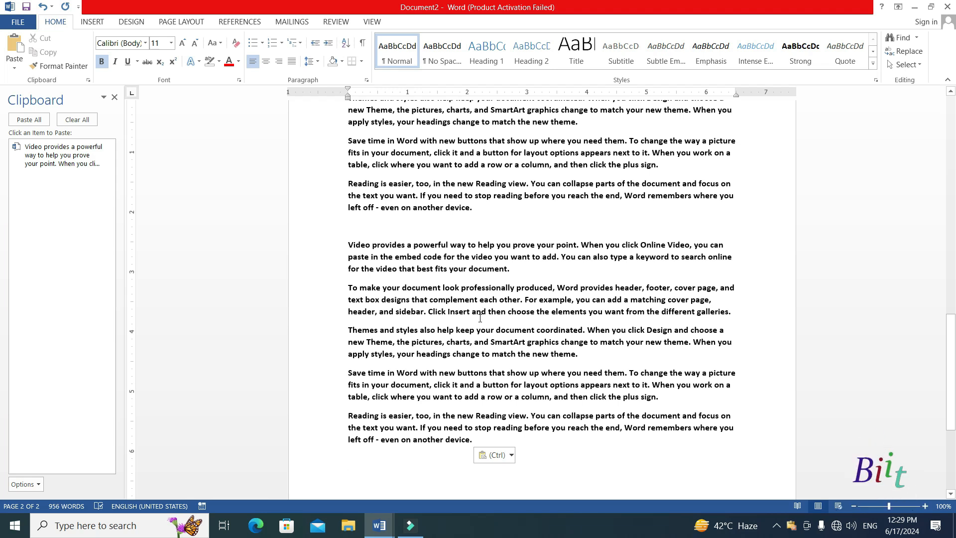
pyautogui.scroll(10, 520, 326)
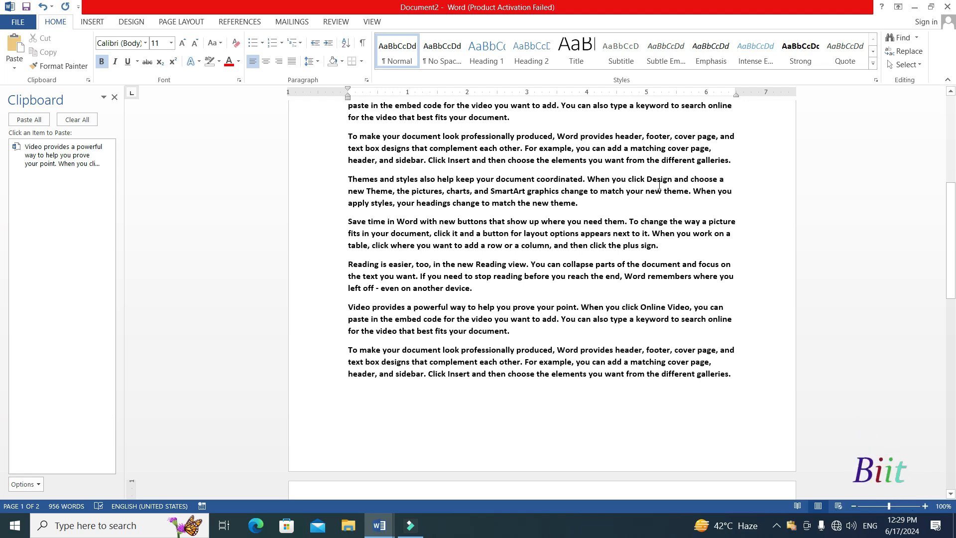
# Switch to WordPad by finding it with the Windows search, and paste the copied paragraphs into its blank document.
pyautogui.click(133, 531)
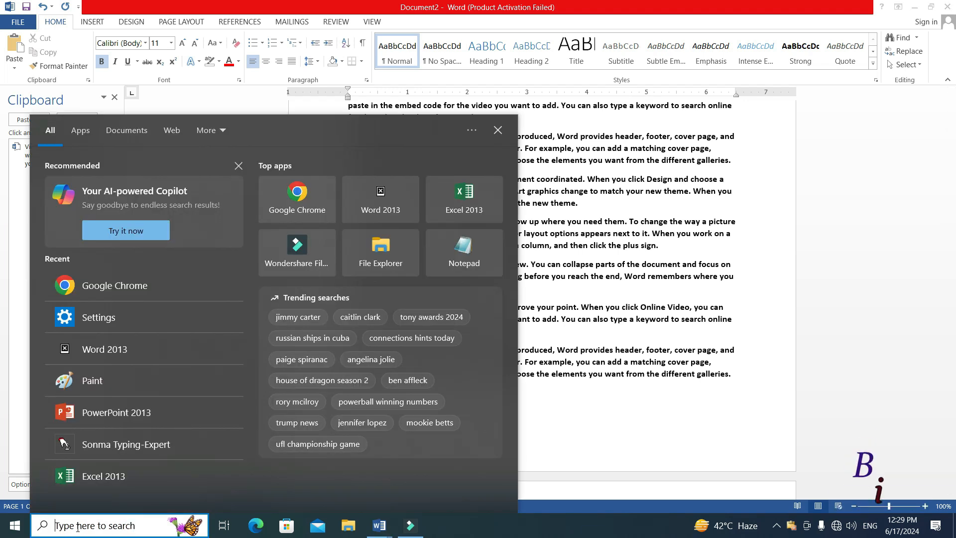
pyautogui.write('wordpad')
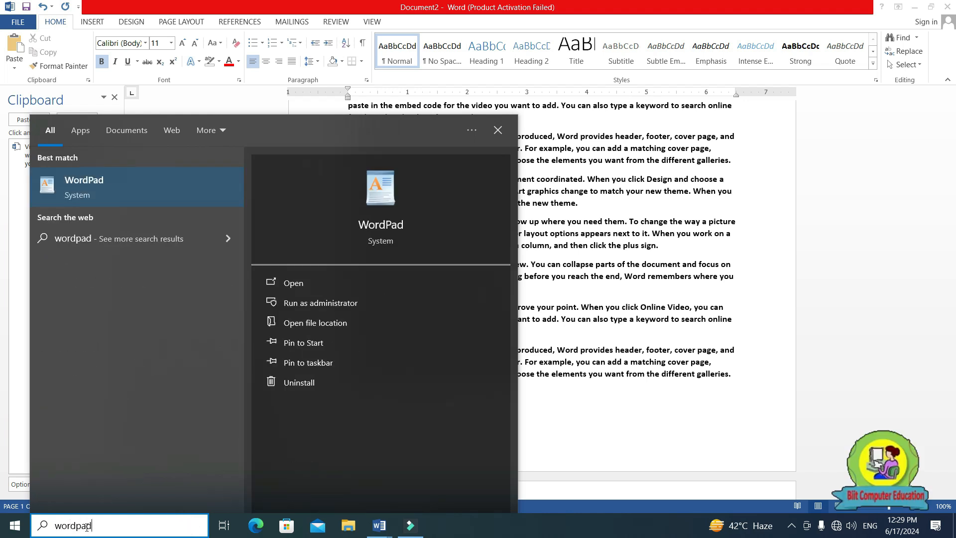
pyautogui.click(152, 202)
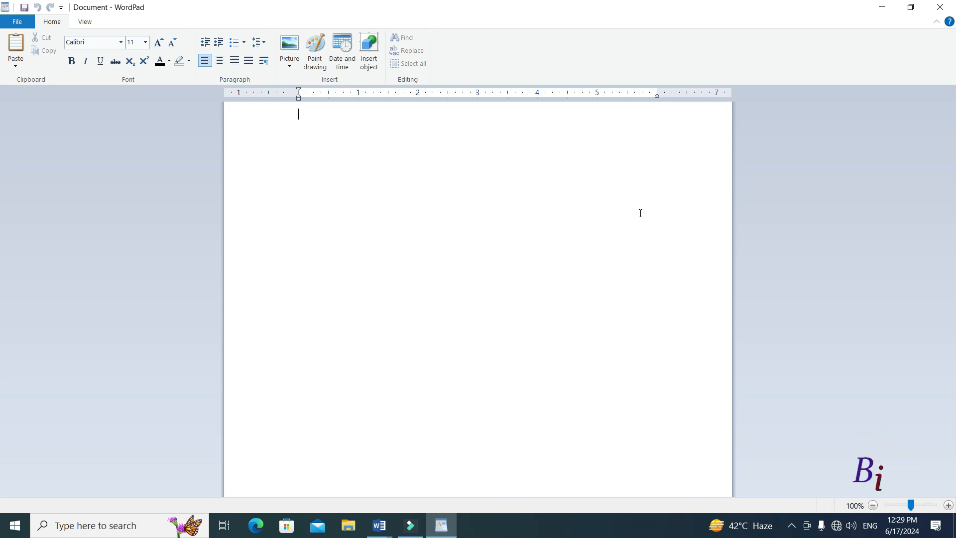
pyautogui.write('Video provides a powerful way to help you prove your point. When you click Online Video, you can paste in the embed code for the video you want to add. You can also type a keyword to search online for the video that best fits your document. To make your document look professionally produced, Word provides header, footer, cover page, and text box designs that complement each other. For example, you can add a matching cover page, header, and sidebar. Click Insert and then choose the elements you want from the different galleries. Themes and styles also help keep your document coordinated. When you click Design and choose a new Theme, the pictures, charts, and SmartArt graphics change to match your new theme. When you apply styles, your headings change to match the new theme. Save time in Word with new buttons that show up where you need them. To change the way a picture fits in your document, click it and a button for layout options appears next to it. When you work on a table, click where you want to add a row or a column, and then click the plus sign. Reading is easier, too, in the new Reading view. You can collapse parts of the document and focus on the text you want. If you need to stop reading before you reach the end, Word remembers where you left off - even on another device.')
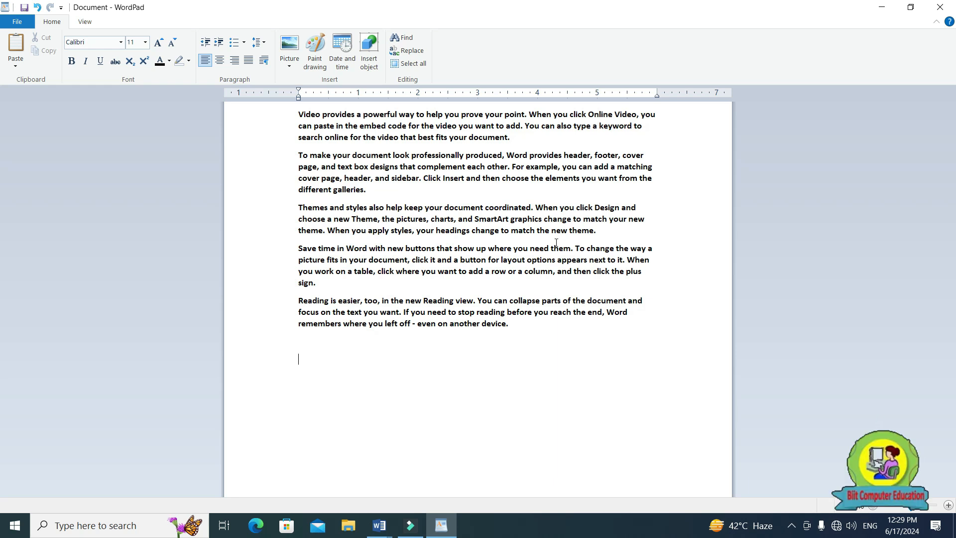
# Minimize the open windows to show the desktop and duplicate the nature 2 image there by copying and pasting it.
pyautogui.click(889, 8)
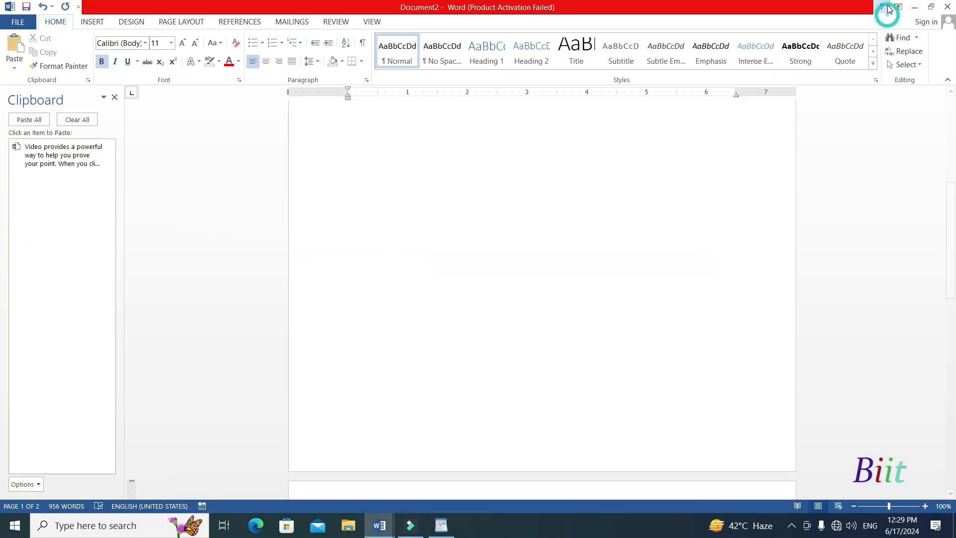
pyautogui.click(913, 7)
pyautogui.click(912, 9)
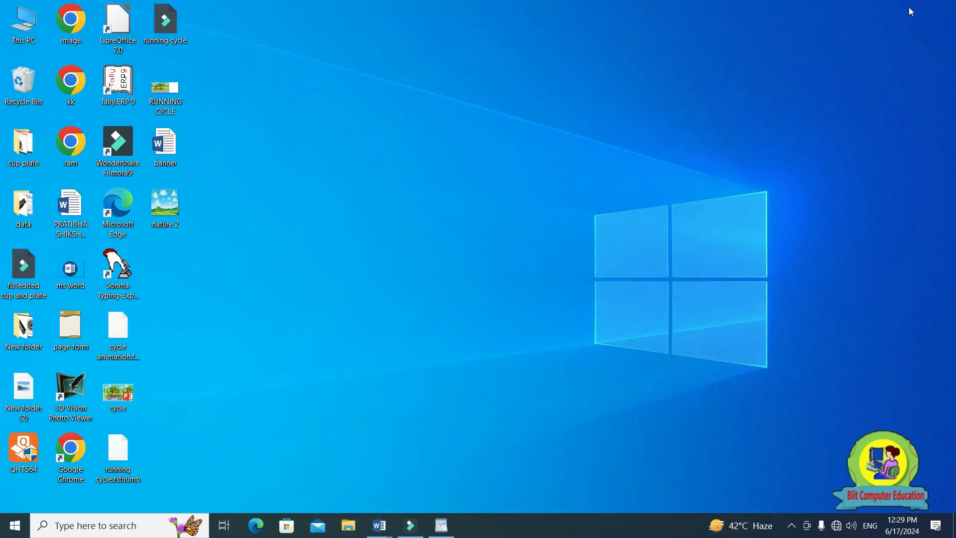
pyautogui.click(165, 219)
pyautogui.click(166, 149)
pyautogui.doubleClick(168, 213)
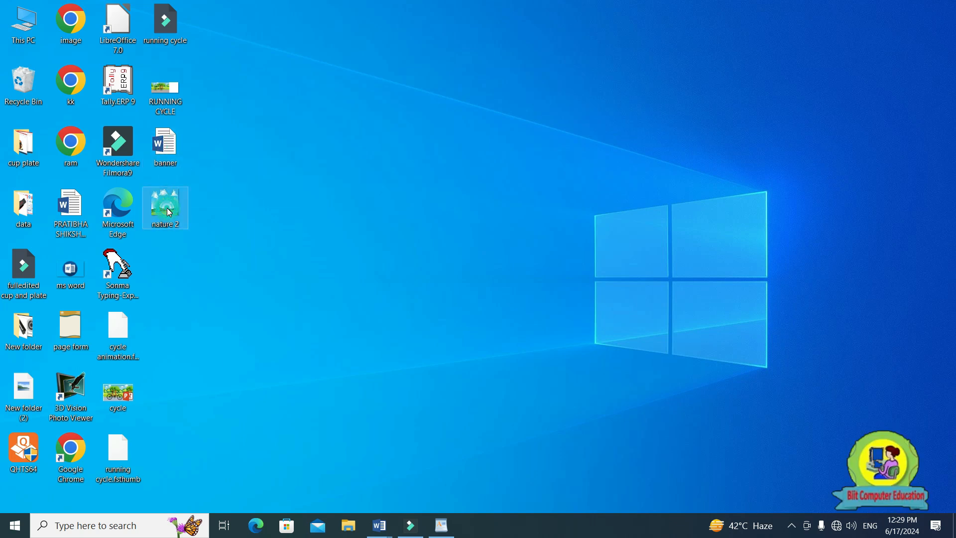
pyautogui.hotkey('ctrl', 'c')
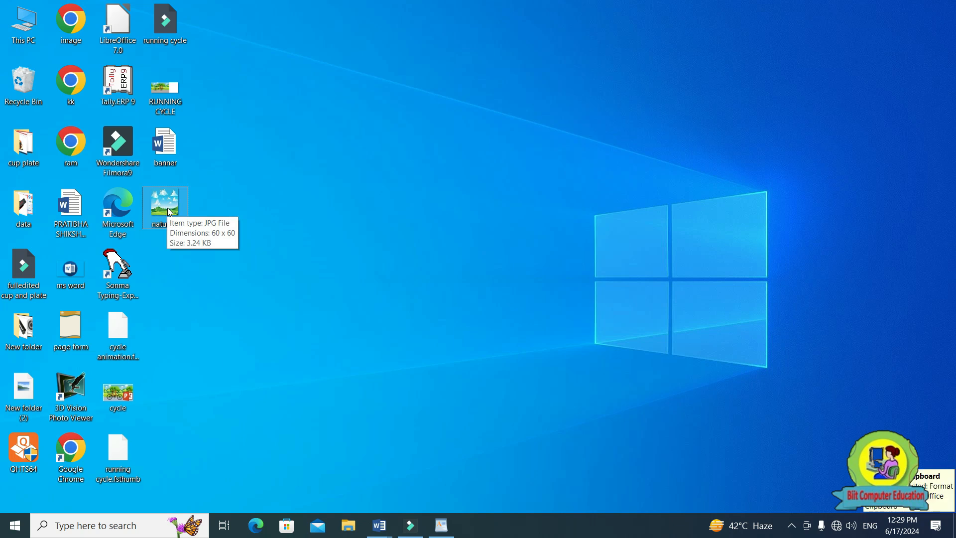
pyautogui.hotkey('ctrl', 'v')
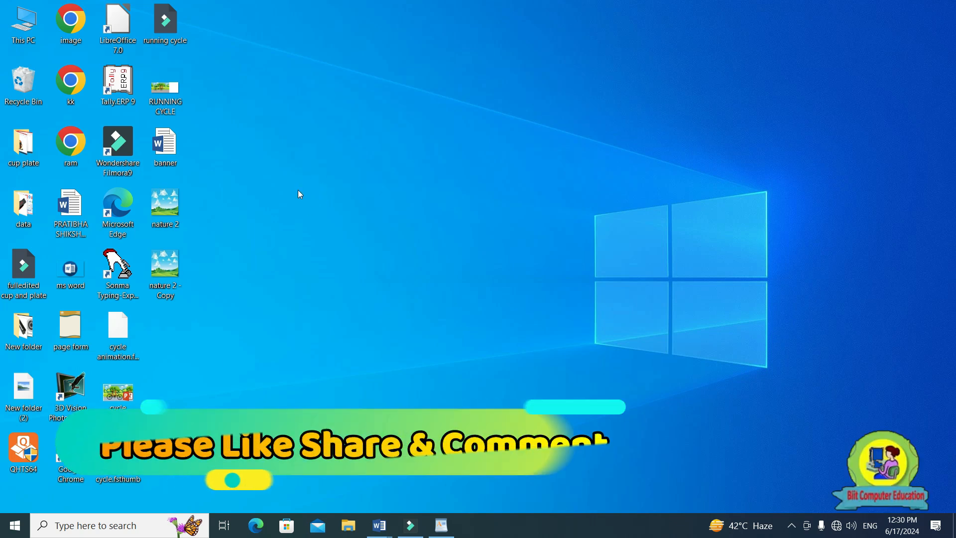
# Create a new folder on the desktop, keep its default name and open it.
pyautogui.rightClick(374, 116)
pyautogui.moveTo(443, 239)
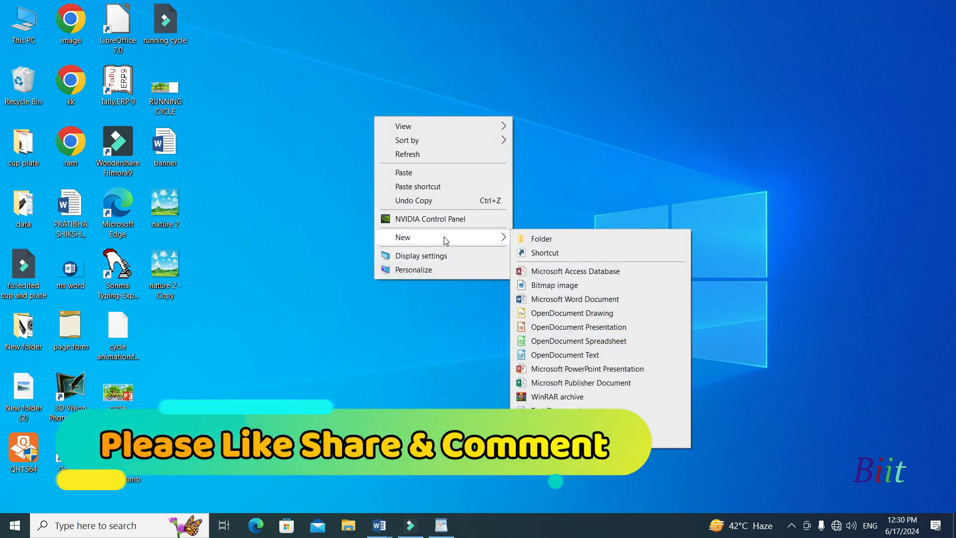
pyautogui.click(536, 243)
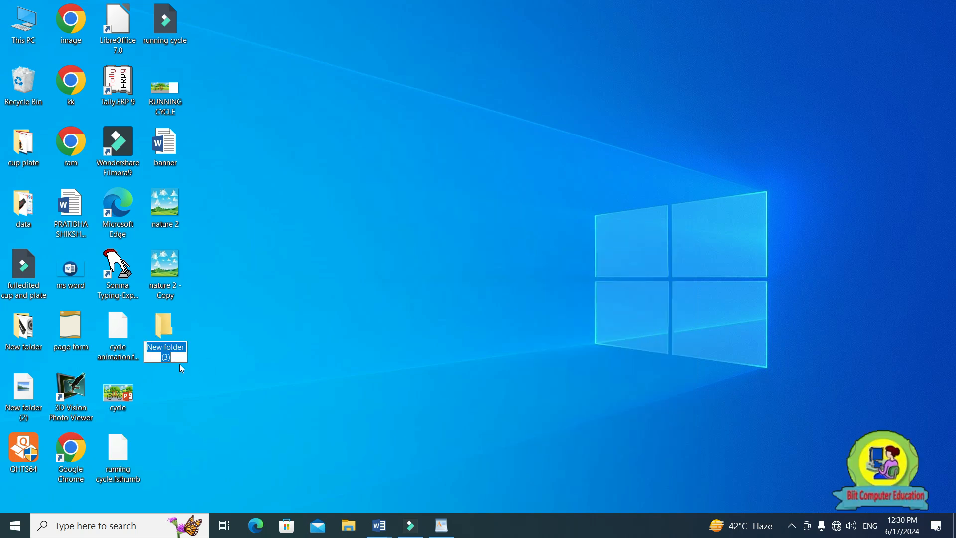
pyautogui.click(166, 334)
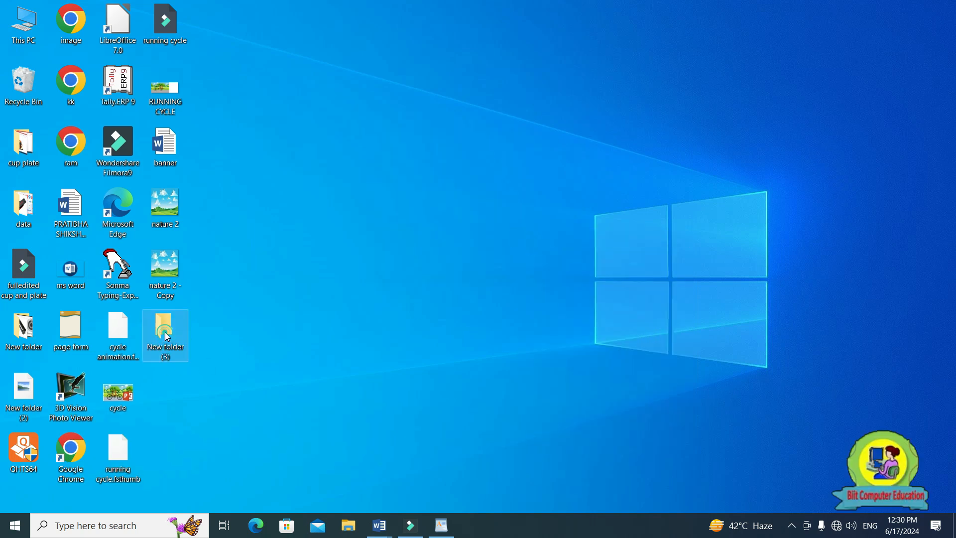
pyautogui.doubleClick(166, 334)
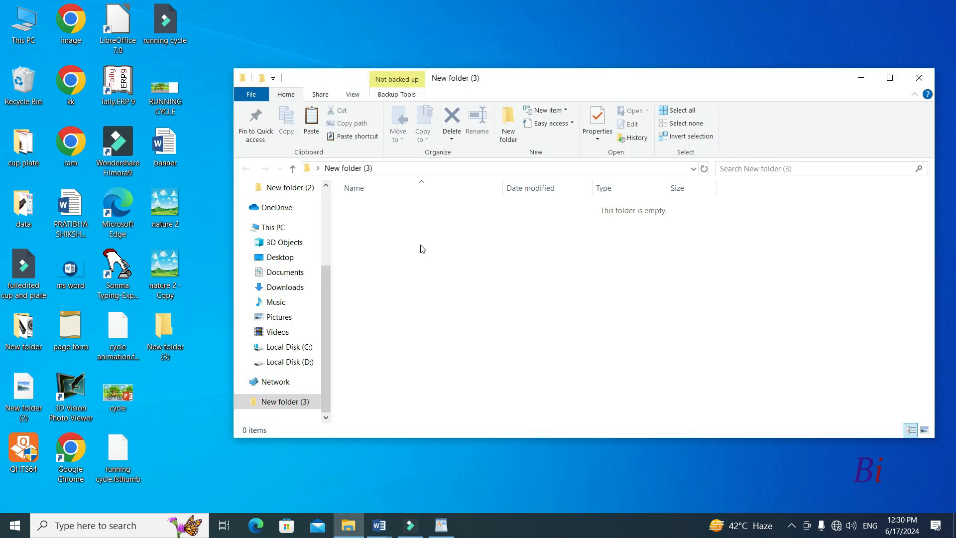
# Copy the nature 2 image from the desktop and paste it into the empty new folder.
pyautogui.click(167, 216)
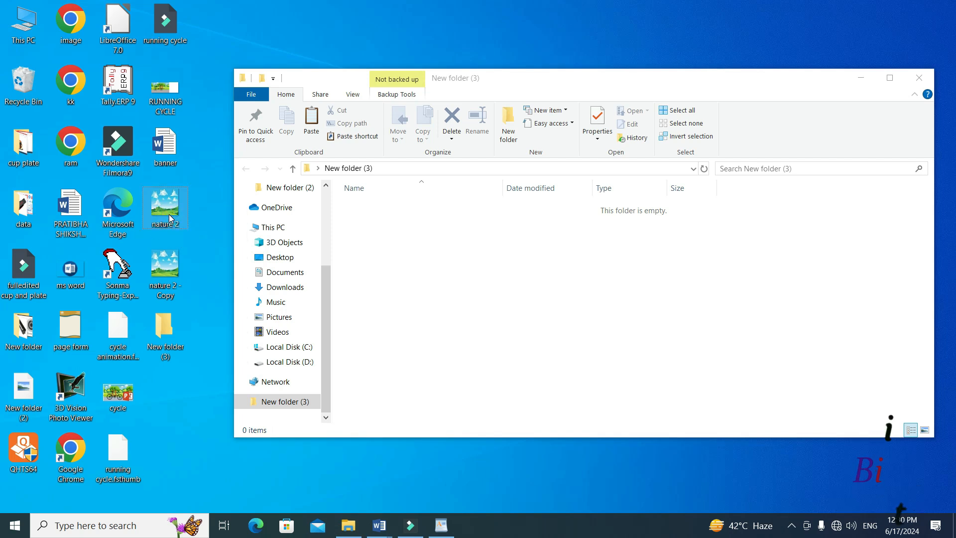
pyautogui.hotkey('ctrl', 'c')
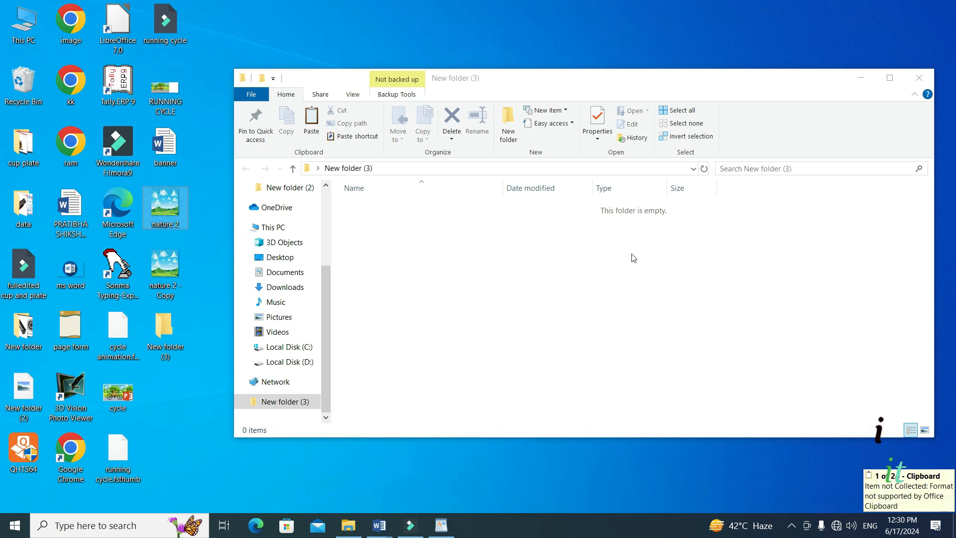
pyautogui.click(613, 279)
pyautogui.hotkey('ctrl', 'v')
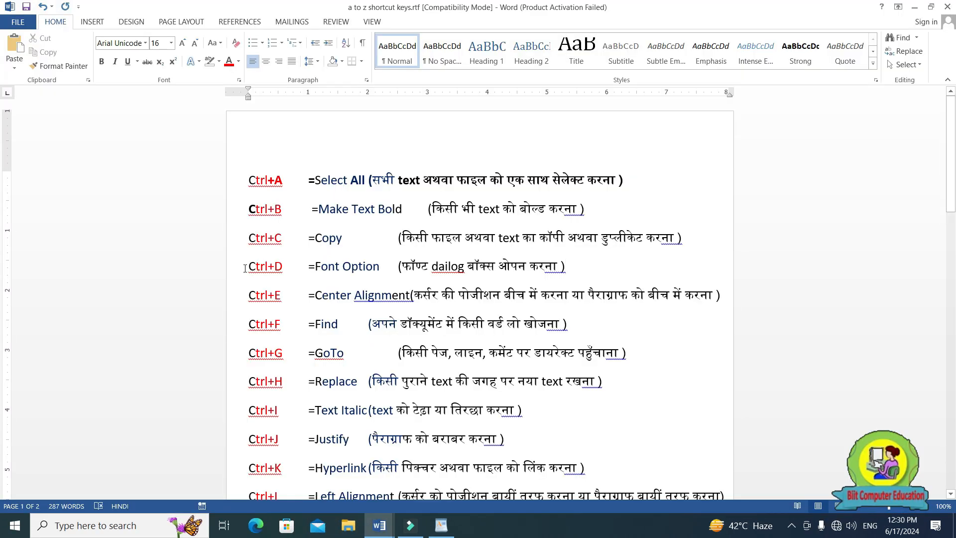
# Highlight the Font Option shortcut's Hindi explanation in the shortcut list document and switch back to the beginning of Document2.
pyautogui.moveTo(249, 267); pyautogui.dragTo(570, 260)
pyautogui.click(312, 270)
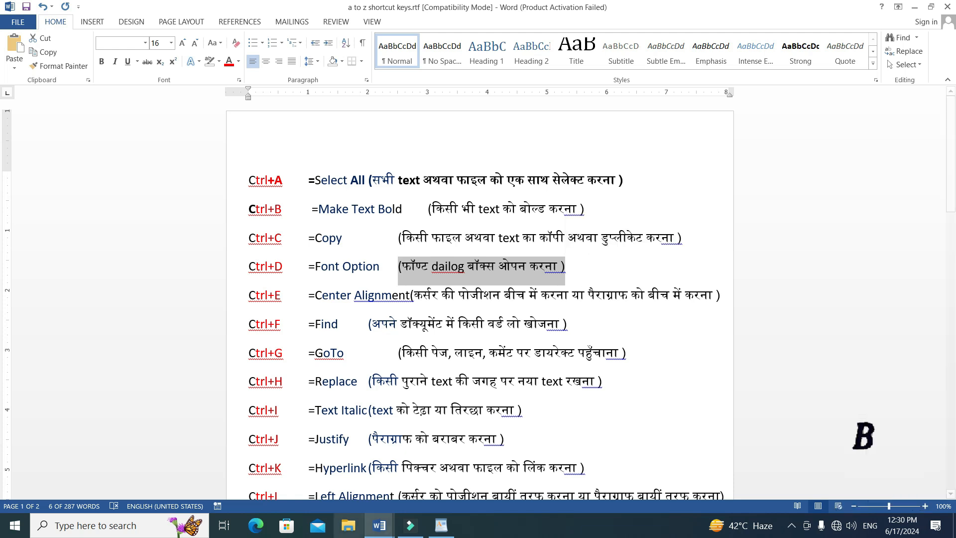
pyautogui.moveTo(379, 526)
pyautogui.click(437, 481)
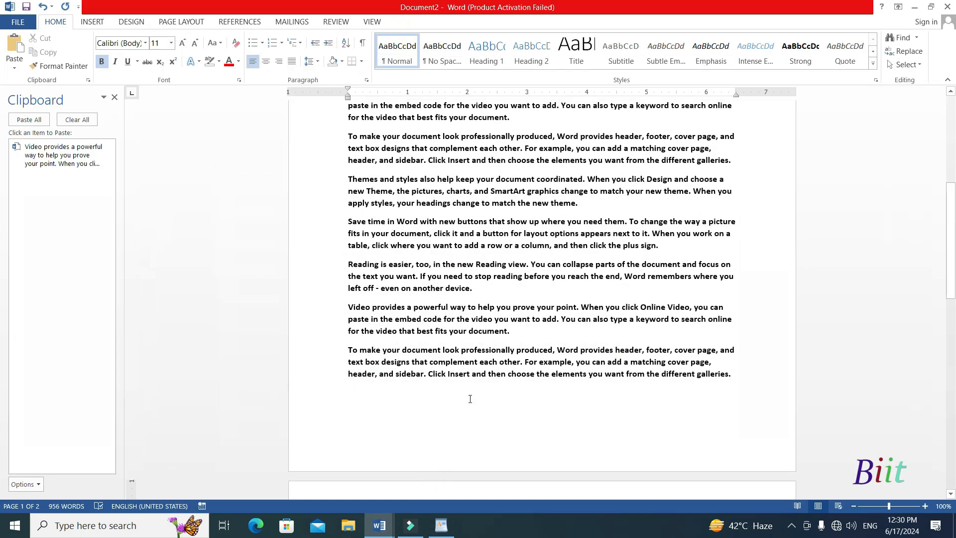
pyautogui.scroll(10, 469, 397)
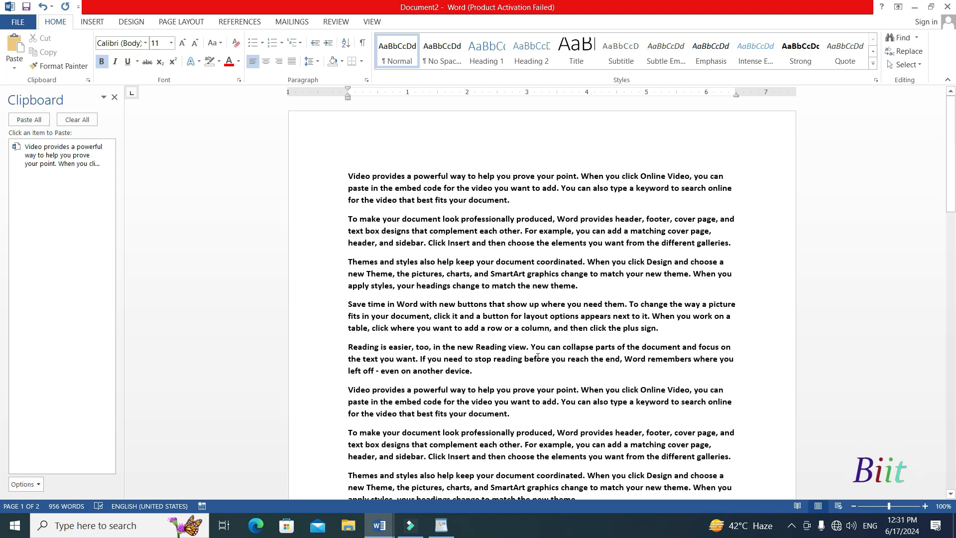
# Select all the text of Document2 and choose Bold Italic as the complex scripts font style in the Font dialog.
pyautogui.hotkey('ctrl', 'a')
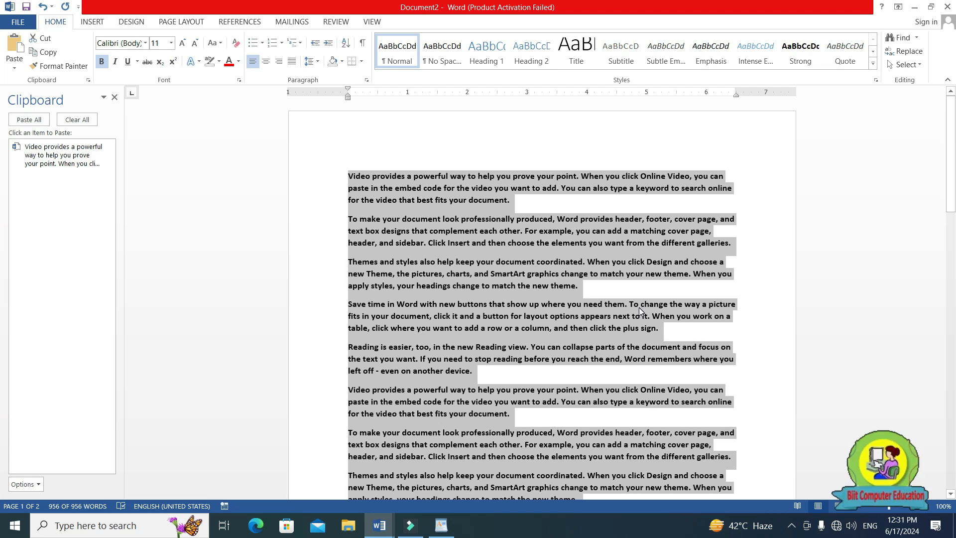
pyautogui.hotkey('ctrl', 'd')
pyautogui.moveTo(514, 83); pyautogui.dragTo(243, 107)
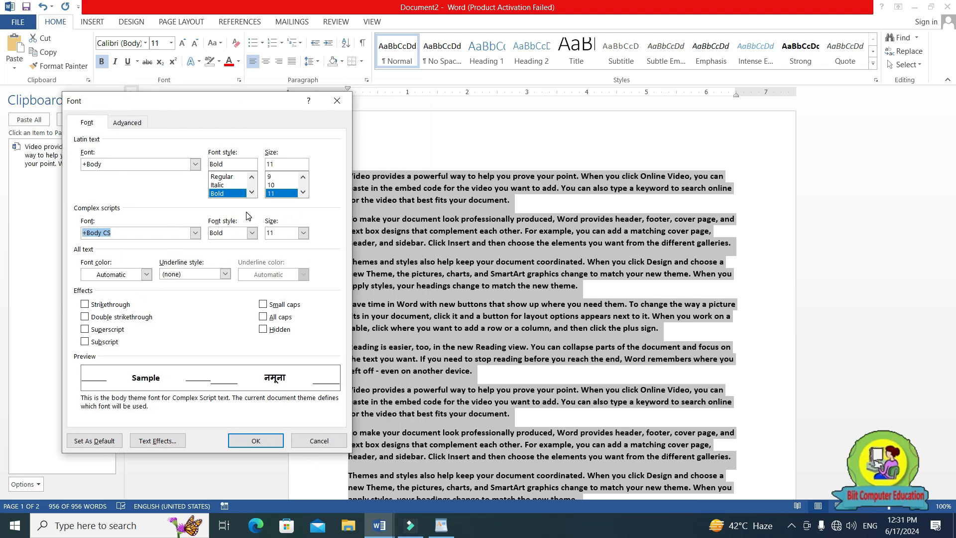
pyautogui.click(251, 233)
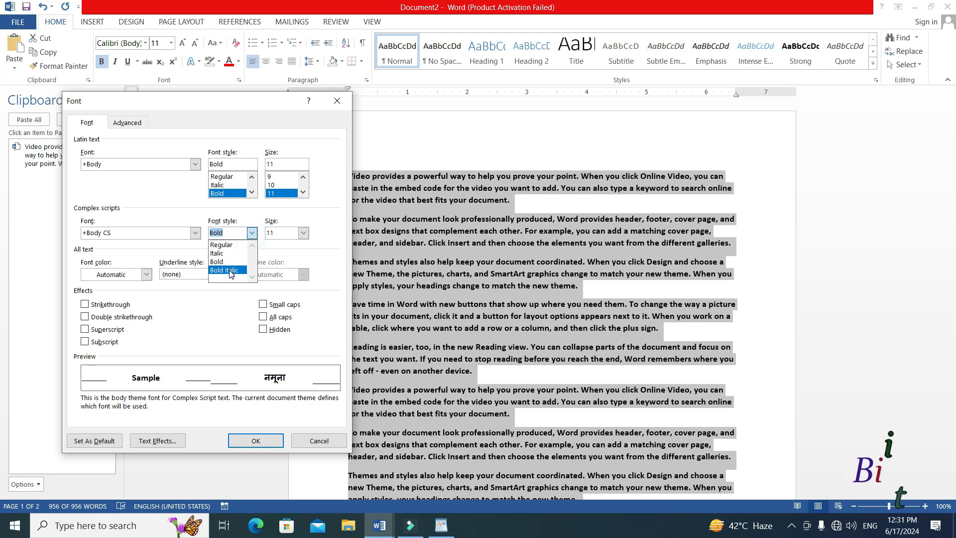
pyautogui.click(227, 270)
# Choose a double underline in standard red for the selected text, apply the font settings and deselect the text.
pyautogui.click(218, 274)
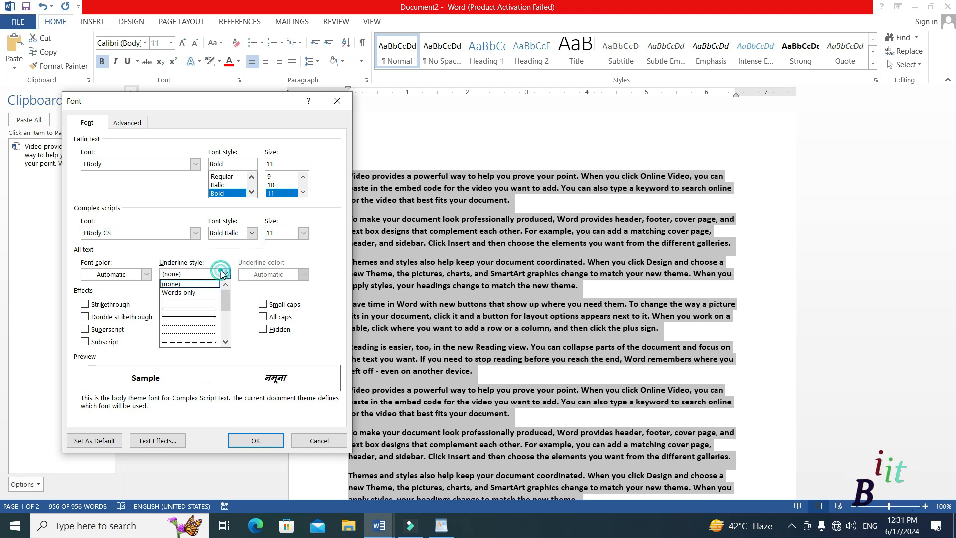
pyautogui.click(195, 309)
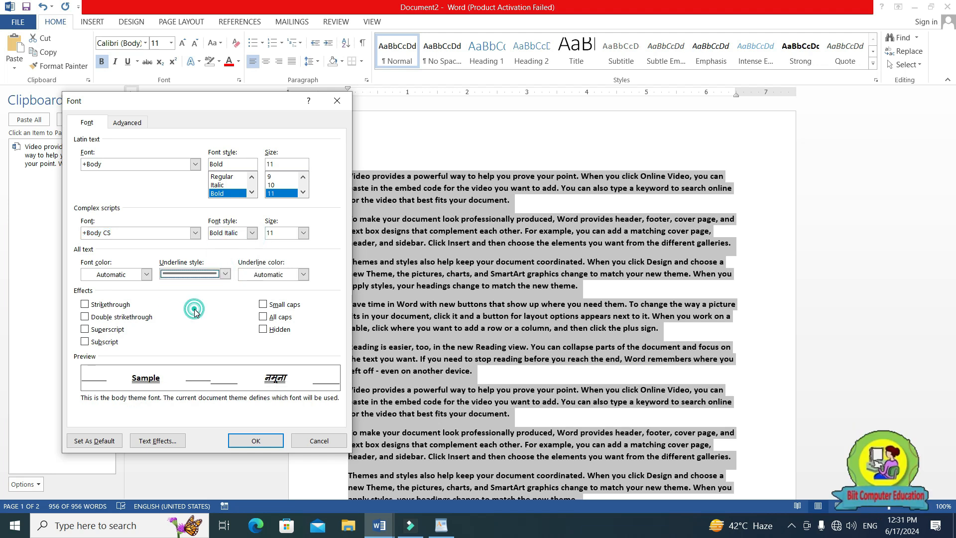
pyautogui.click(269, 277)
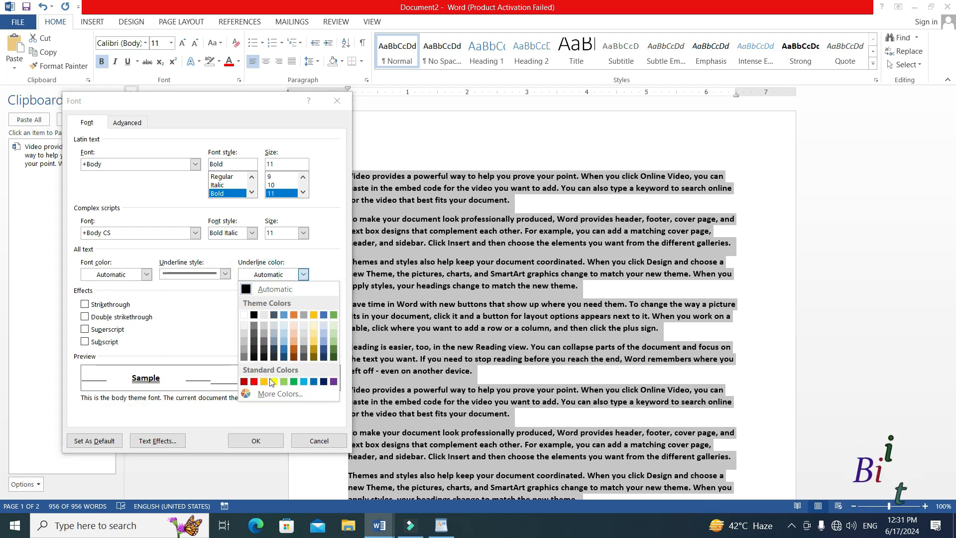
pyautogui.click(255, 382)
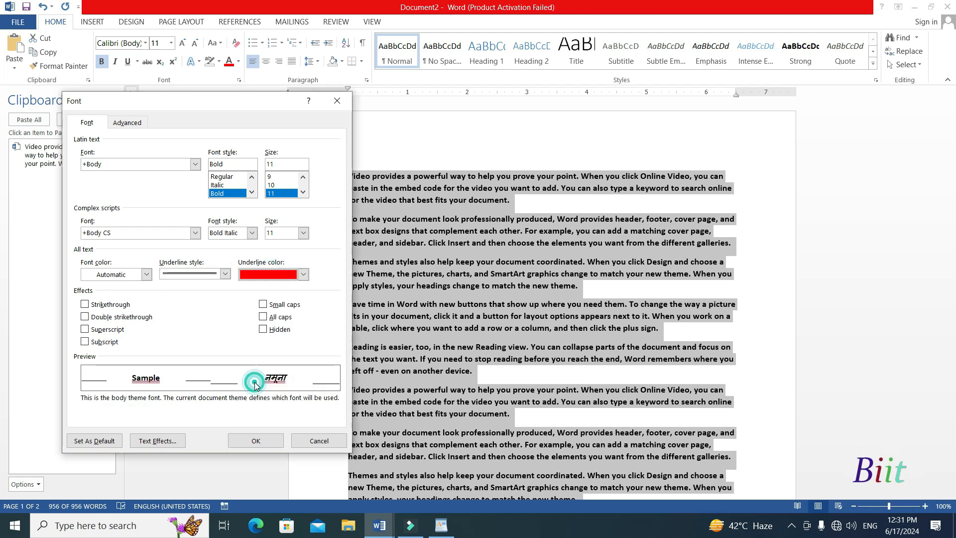
pyautogui.click(256, 441)
pyautogui.click(471, 373)
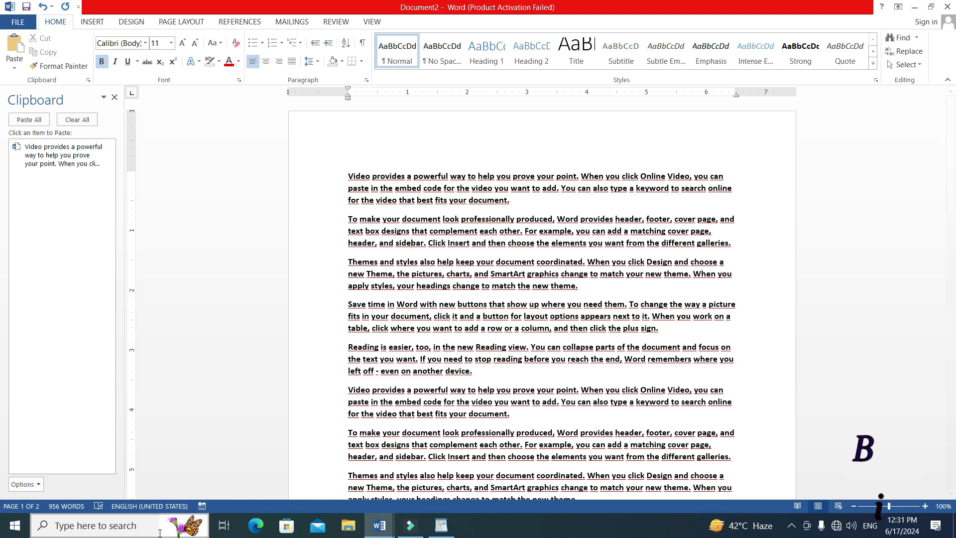
# Highlight the Center Alignment shortcut's Hindi explanation in the shortcut list document and switch back to Document2.
pyautogui.click(184, 532)
pyautogui.click(562, 351)
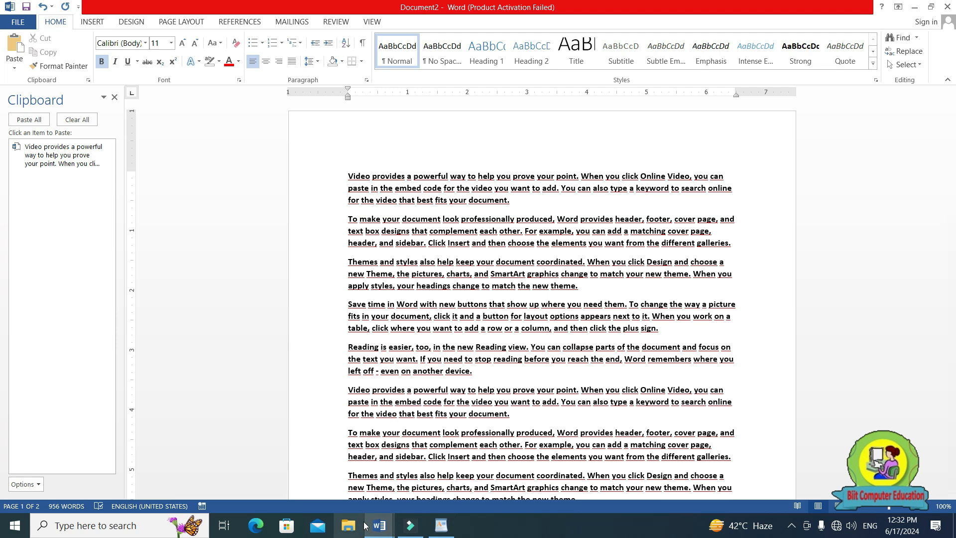
pyautogui.moveTo(377, 525)
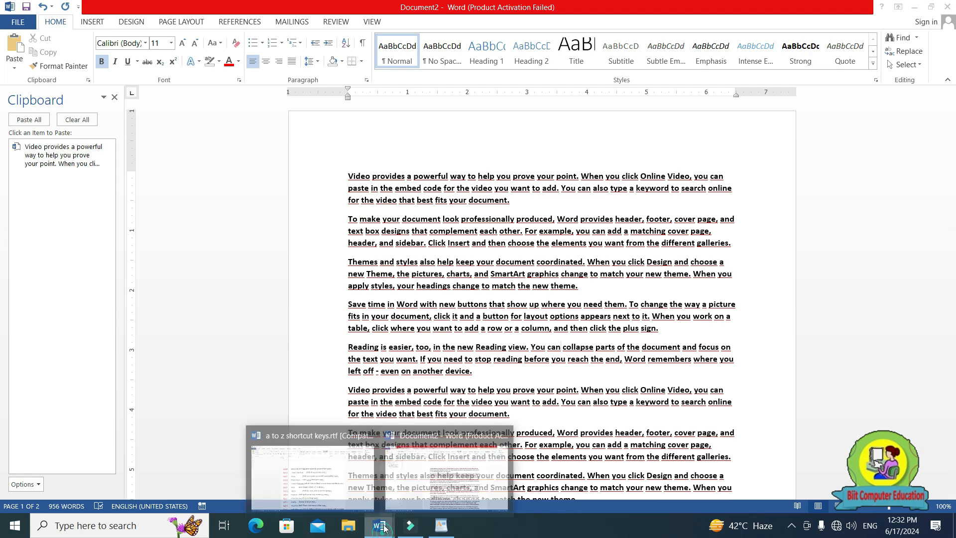
pyautogui.click(309, 468)
pyautogui.moveTo(252, 297); pyautogui.dragTo(716, 298)
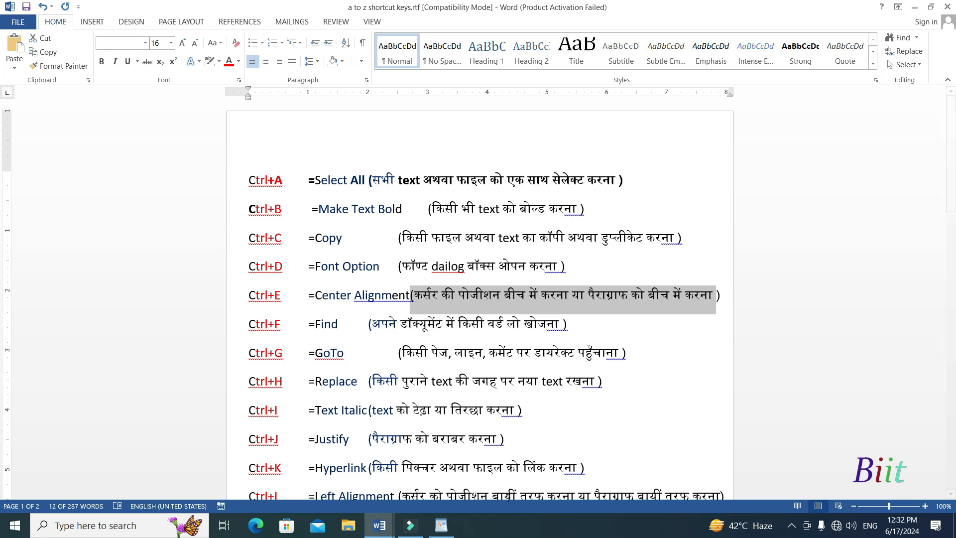
pyautogui.click(428, 482)
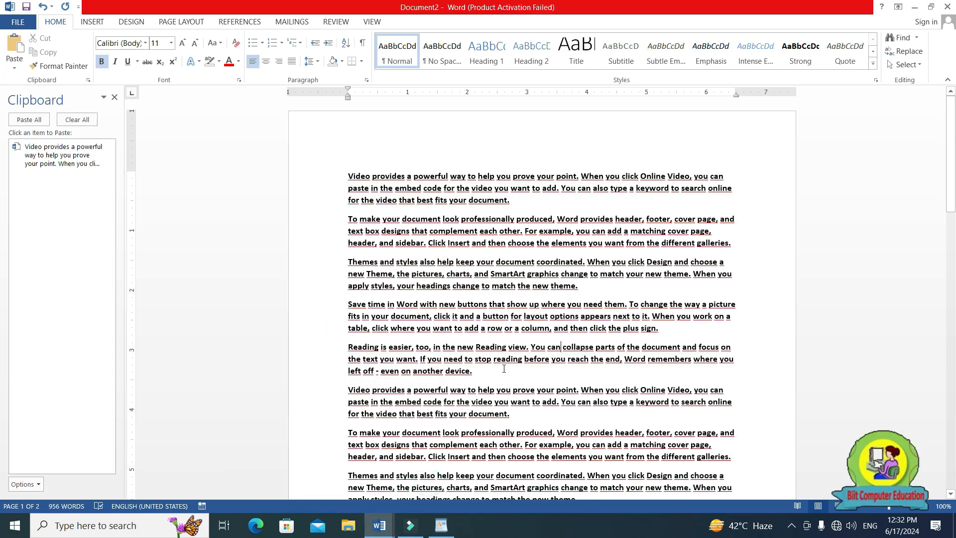
# Add centred lines "Gdudfiugdogui dgoiudgd giud", "Gdfgduig dgudg", "Gioudfoigudoigd" and "Fodgoidug d" after the last paragraph of Document2.
pyautogui.scroll(-13, 504, 368)
pyautogui.scroll(5, 487, 305)
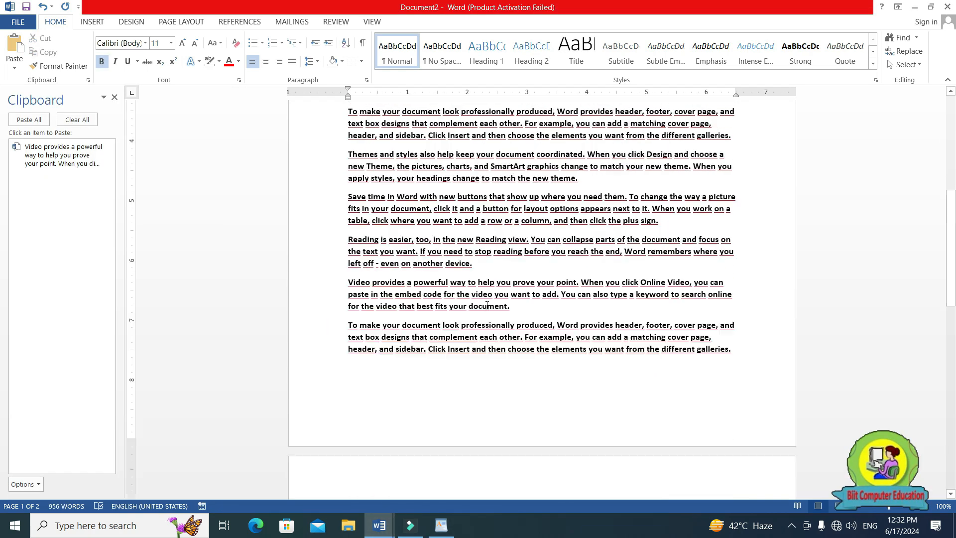
pyautogui.scroll(-13, 487, 306)
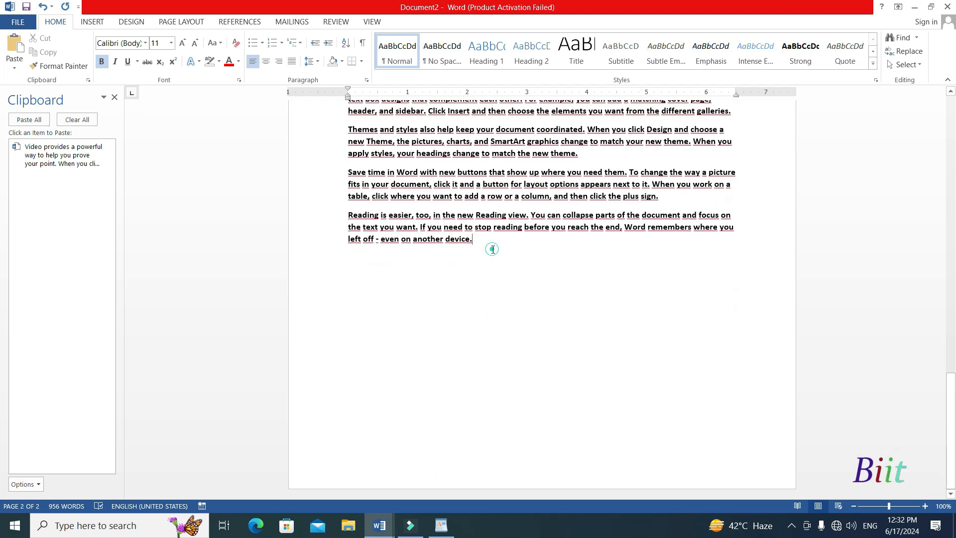
pyautogui.press('Return')
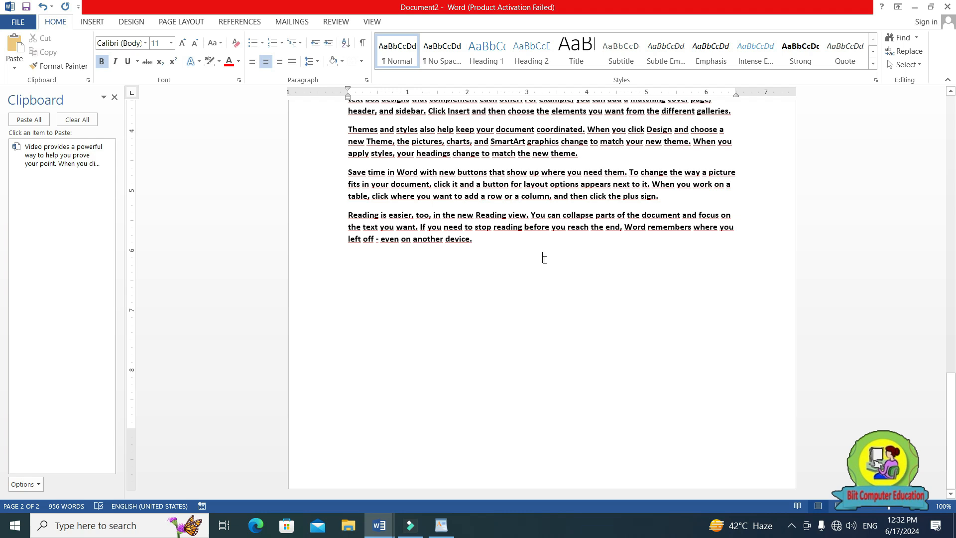
pyautogui.write('Gdudfiugdogui dgoiudgd g')
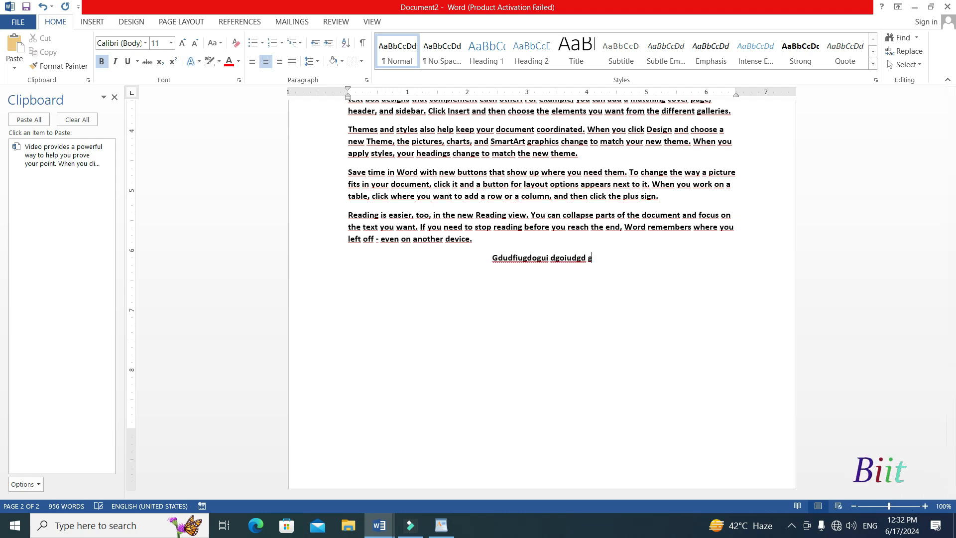
pyautogui.write('iud Gdfgduig dgudg')
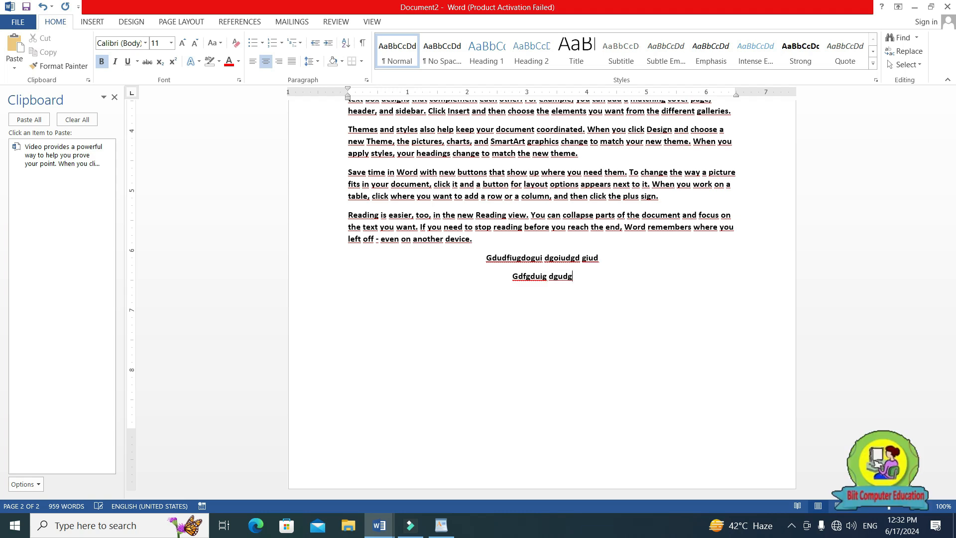
pyautogui.write(' Gioudfoigudoigd Fodgoidug d')
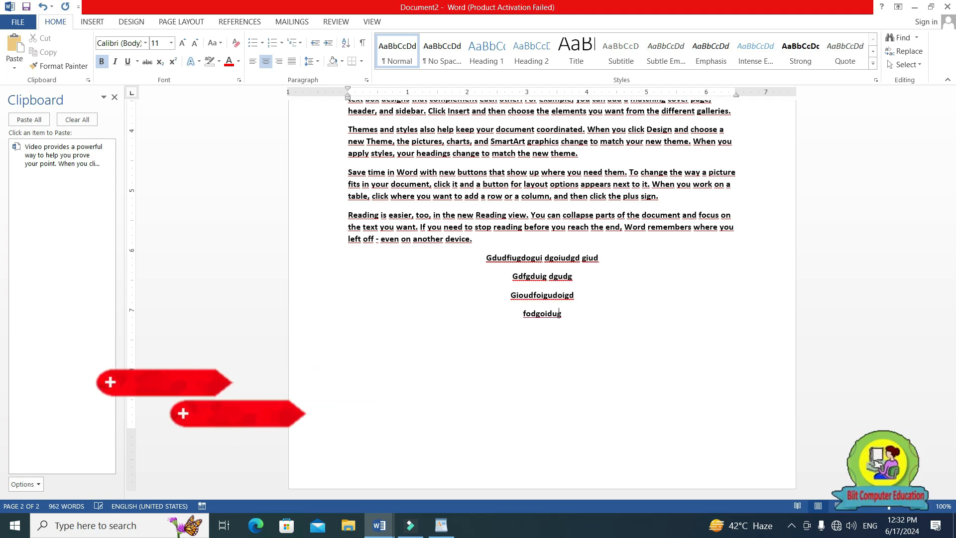
pyautogui.press('Return')
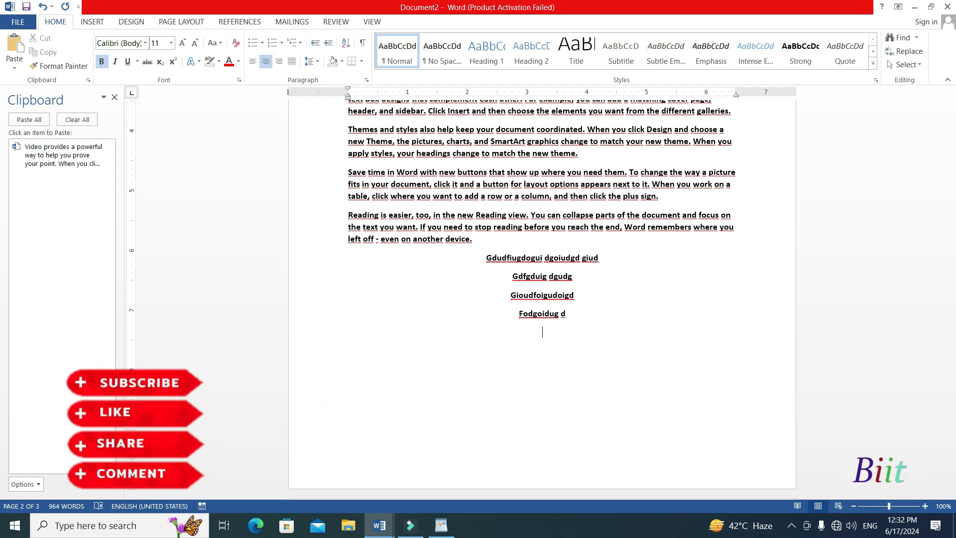
# Centre-align the "Video provides a powerful way" paragraph on page 2 and place the cursor at its end.
pyautogui.scroll(3, 490, 169)
pyautogui.scroll(1, 491, 169)
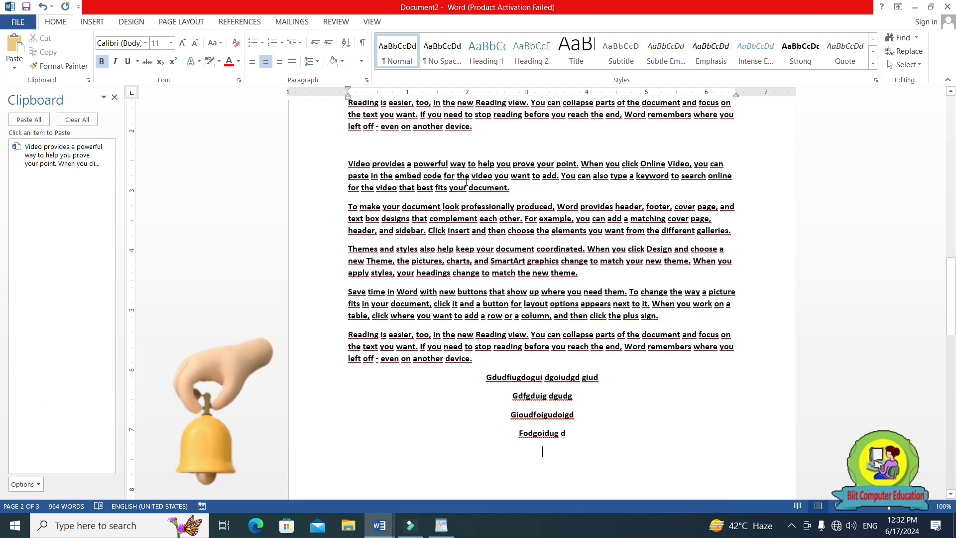
pyautogui.moveTo(520, 193); pyautogui.dragTo(358, 167)
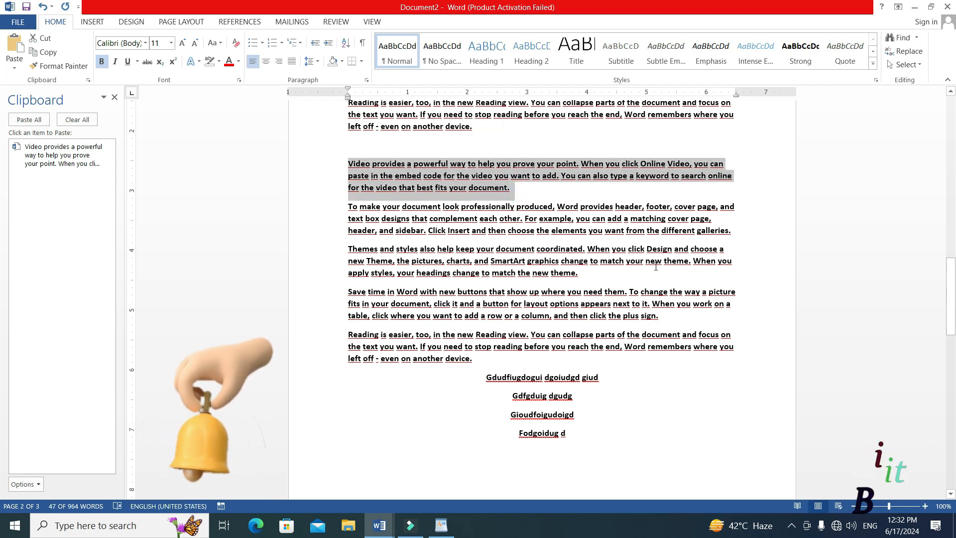
pyautogui.hotkey('ctrl', 'e')
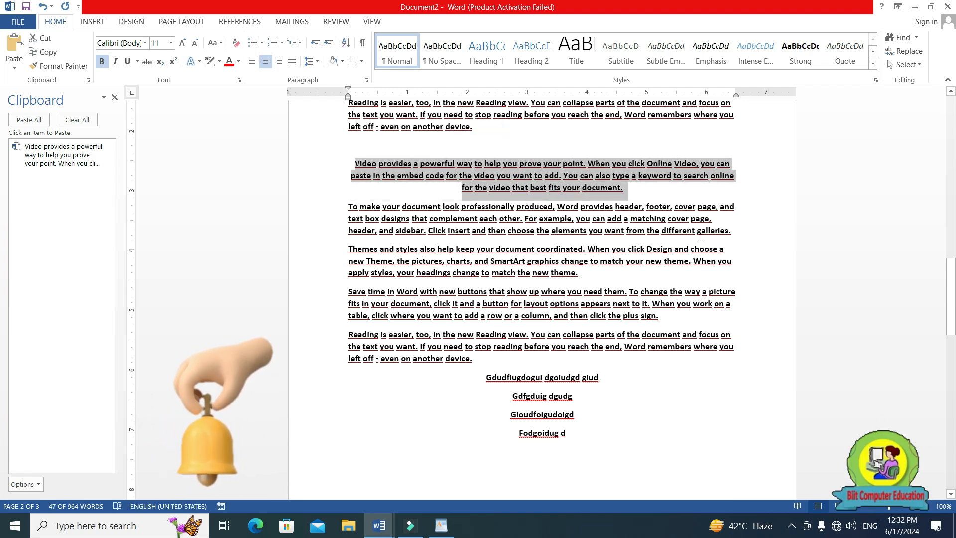
pyautogui.click(636, 189)
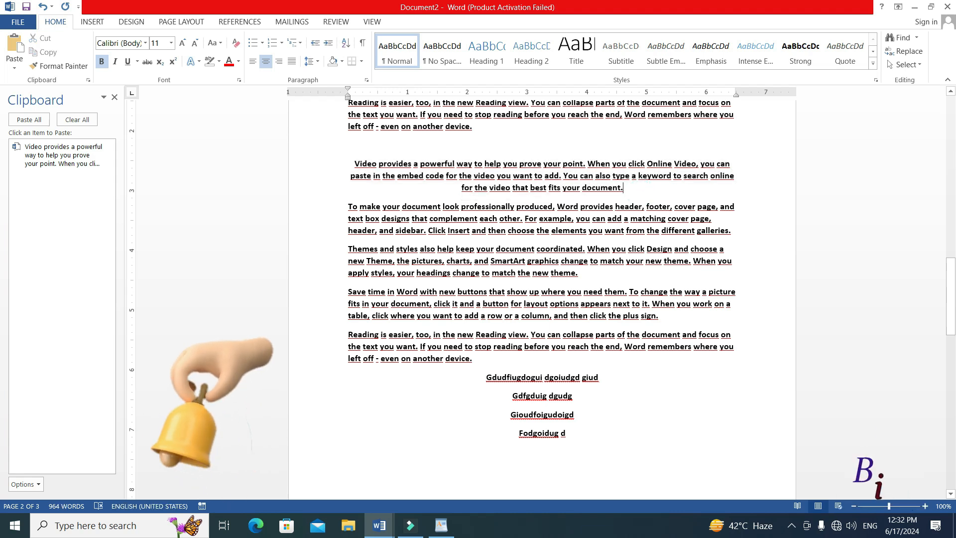
# Add the lines "Udsguosdgud", "Gdfgioudg" and "fo" directly below the centred "Video provides" paragraph.
pyautogui.press('Return')
pyautogui.write('Udsguosdgud')
pyautogui.press('Return')
pyautogui.write('Gdfgioudg')
pyautogui.press('Return')
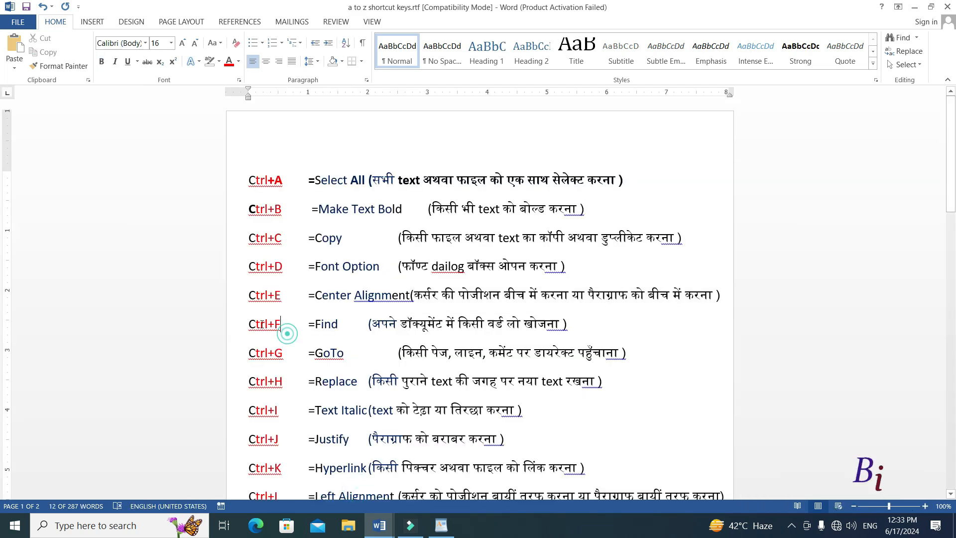
# Highlight the Find shortcut's Hindi explanation in the shortcut list document and point out the word "powerful" in Document2's first line.
pyautogui.click(288, 331)
pyautogui.moveTo(248, 323); pyautogui.dragTo(562, 324)
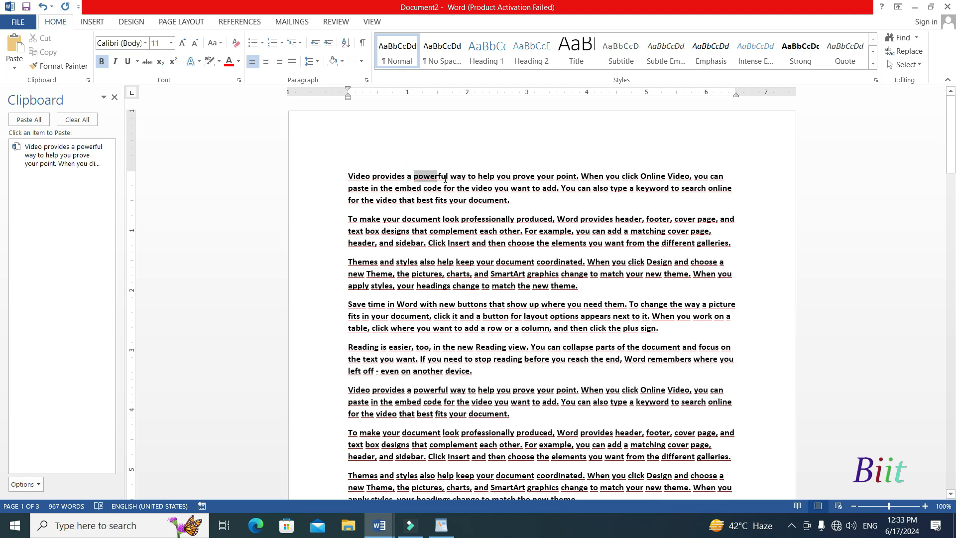
pyautogui.moveTo(444, 179); pyautogui.dragTo(448, 180)
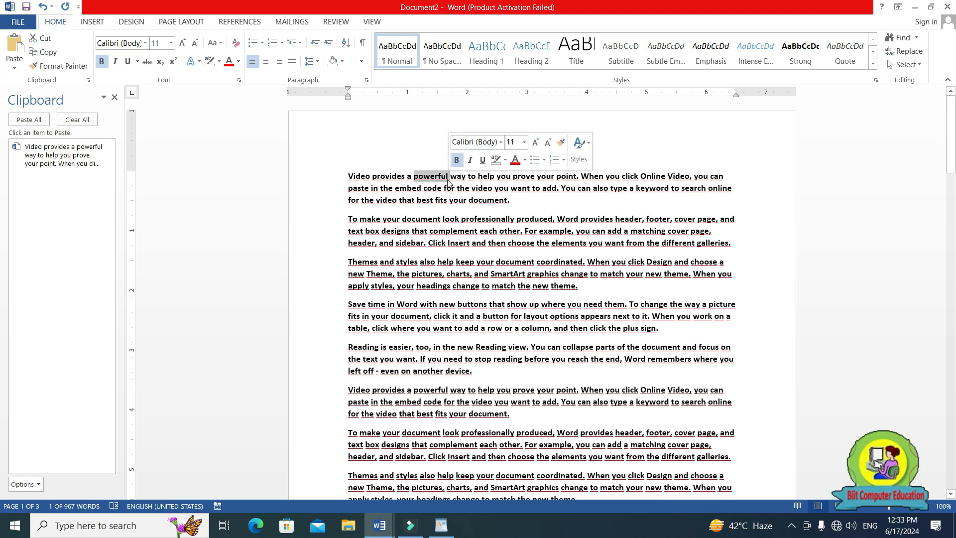
pyautogui.click(488, 243)
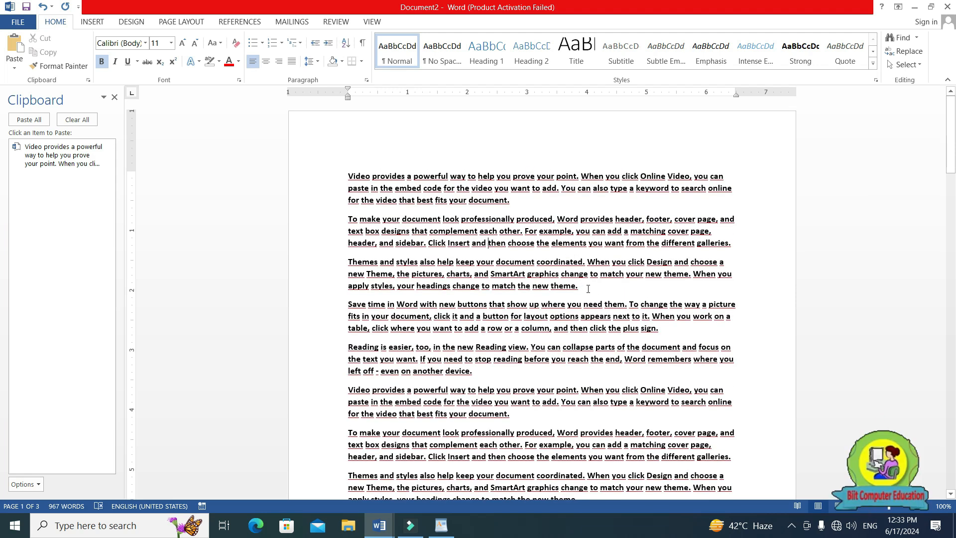
# Bring up the document search in Document2 and dismiss both the Clipboard and Navigation panes.
pyautogui.hotkey('ctrl', 'f')
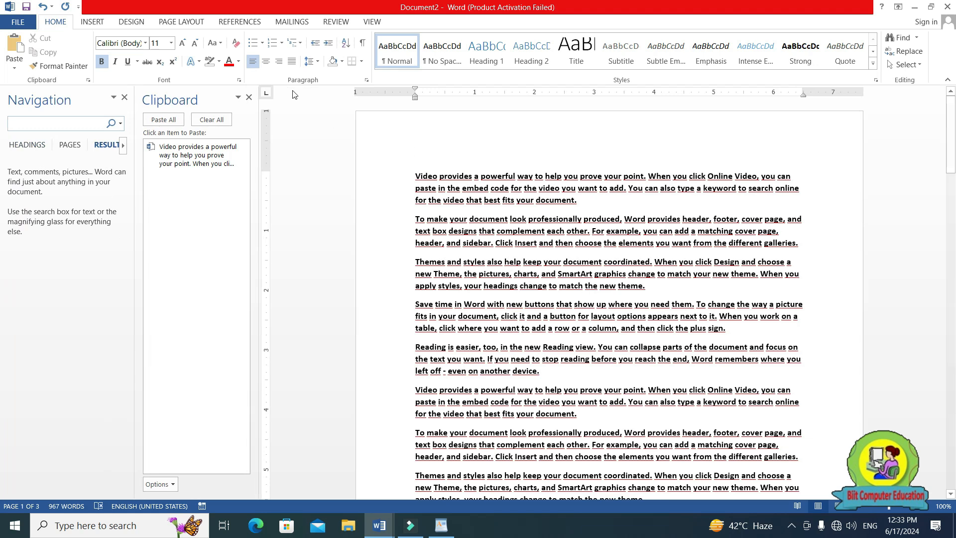
pyautogui.click(249, 97)
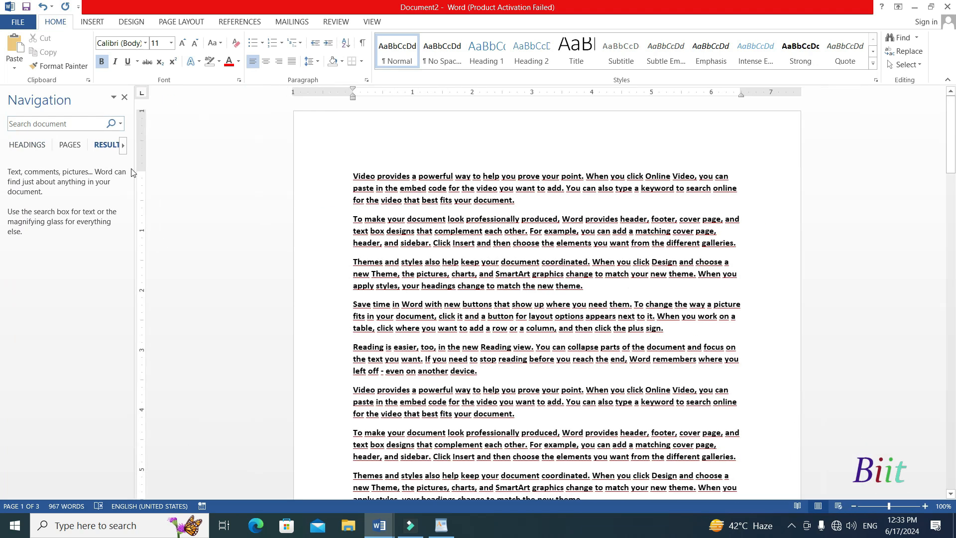
pyautogui.click(55, 123)
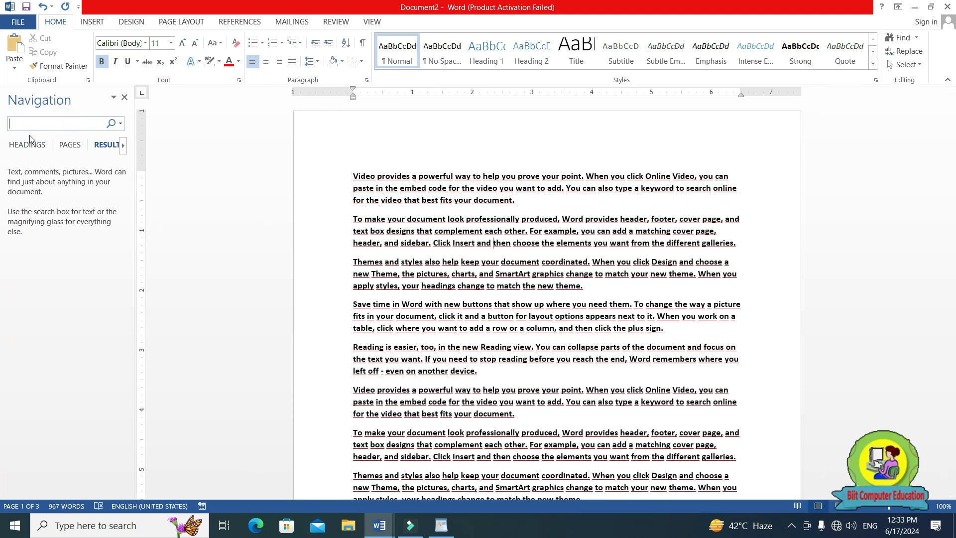
pyautogui.click(125, 99)
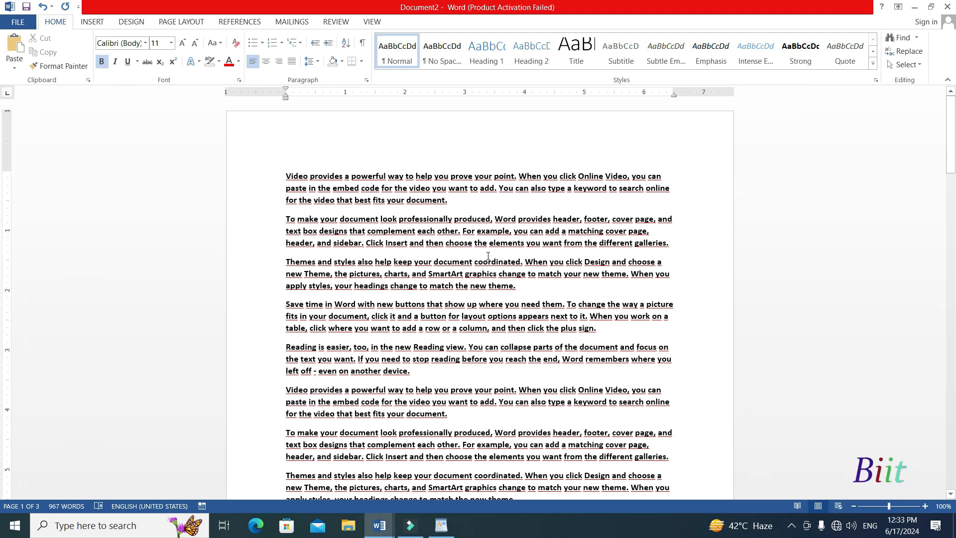
# Search Document2 for "Powerful" and review the highlighted matches throughout the document.
pyautogui.hotkey('ctrl', 'f')
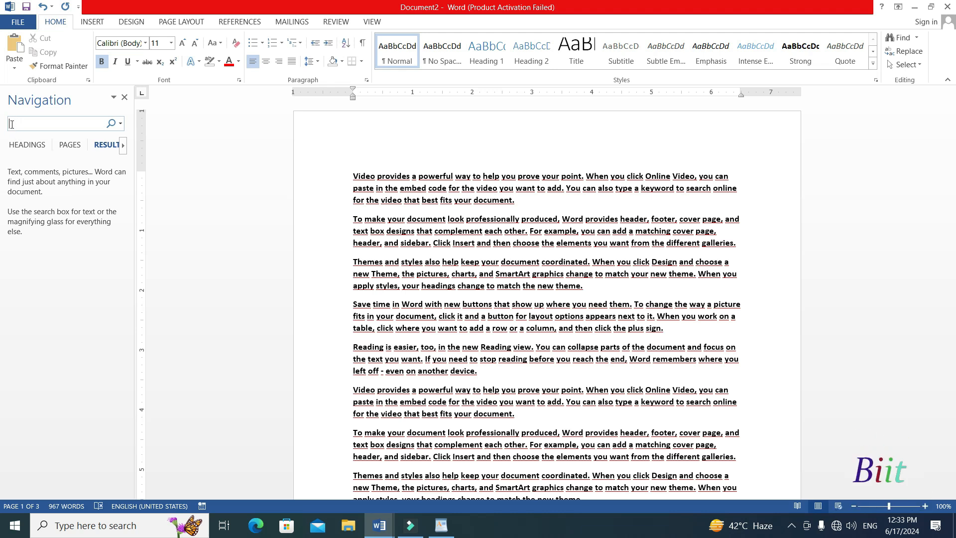
pyautogui.write('Powerful')
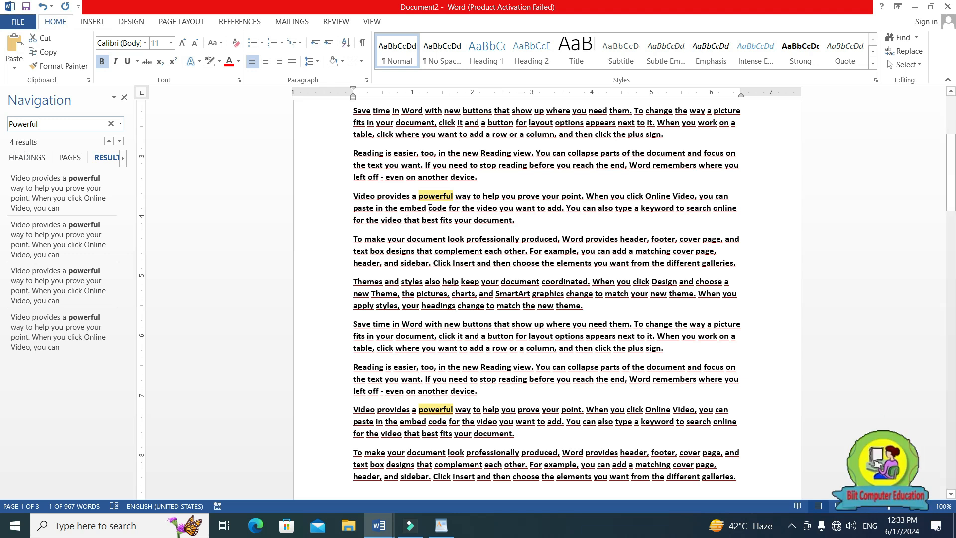
pyautogui.scroll(-15, 434, 222)
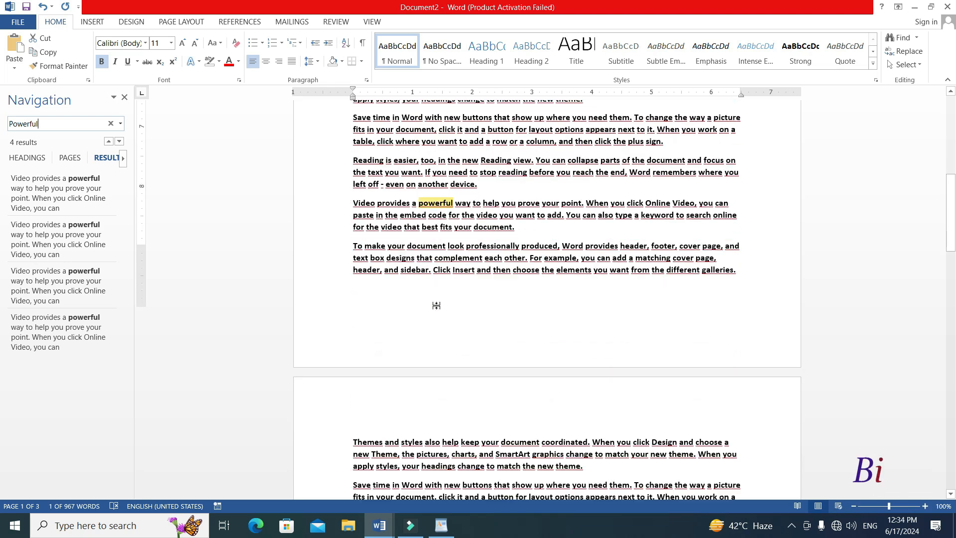
pyautogui.scroll(-6, 436, 340)
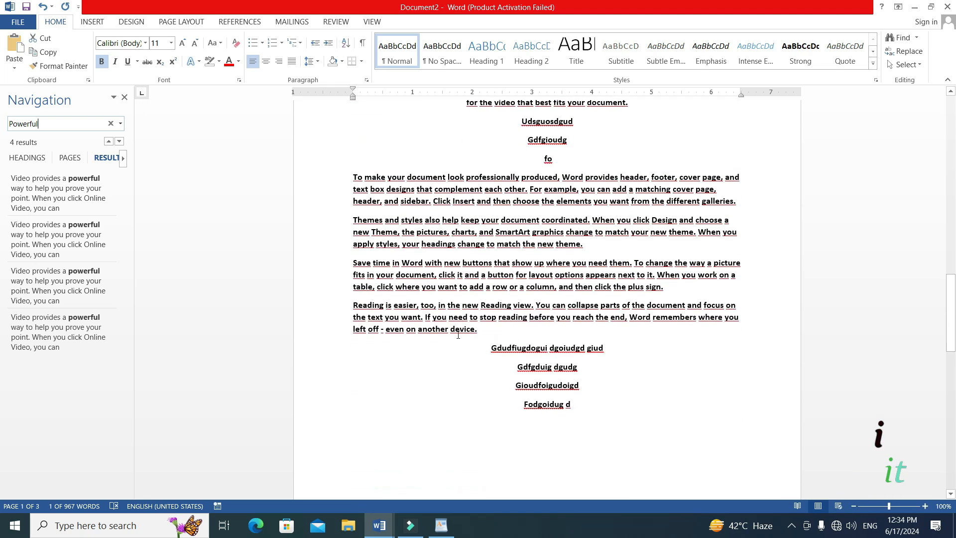
pyautogui.scroll(12, 472, 348)
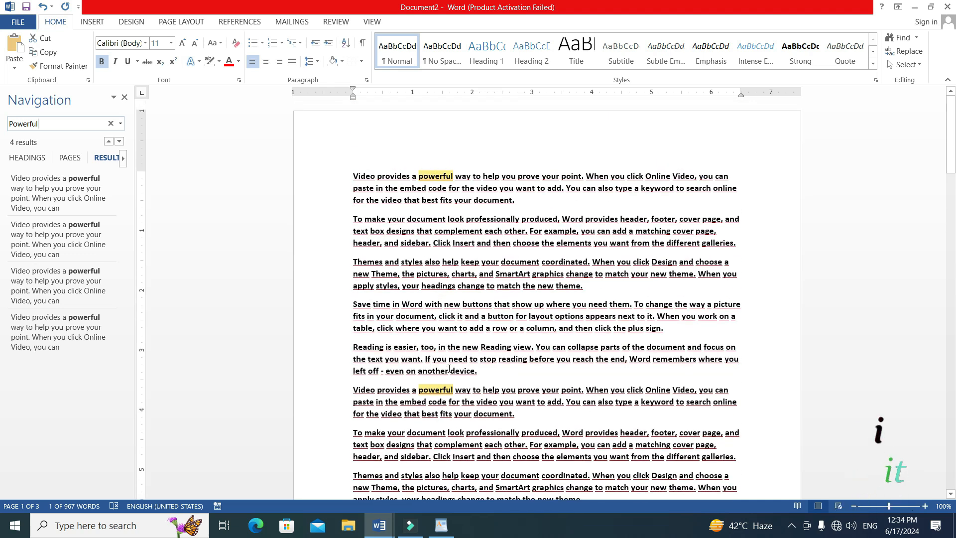
# Insert the nature 2 picture from the desktop on a new line after the first "Reading is easier" paragraph and enlarge it to about 1.97" square.
pyautogui.click(499, 378)
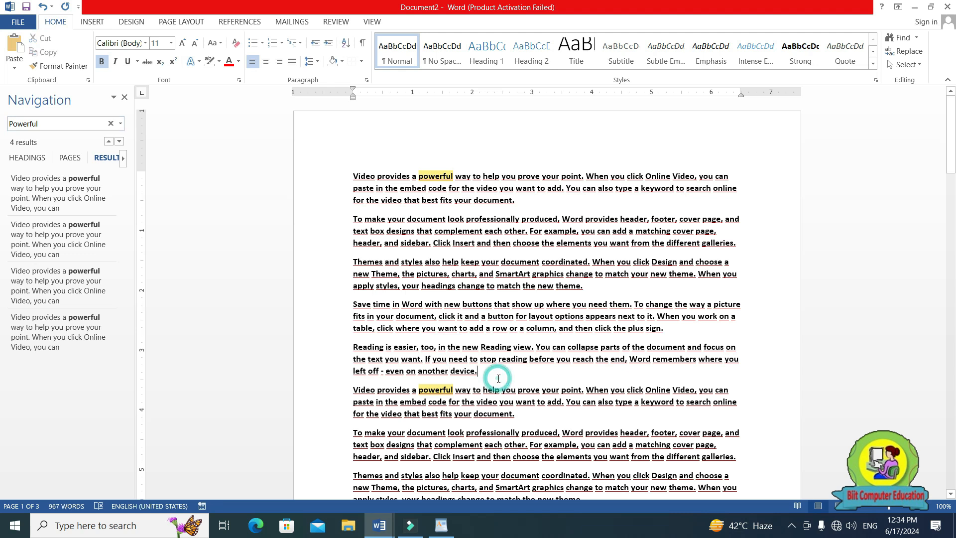
pyautogui.press('Return')
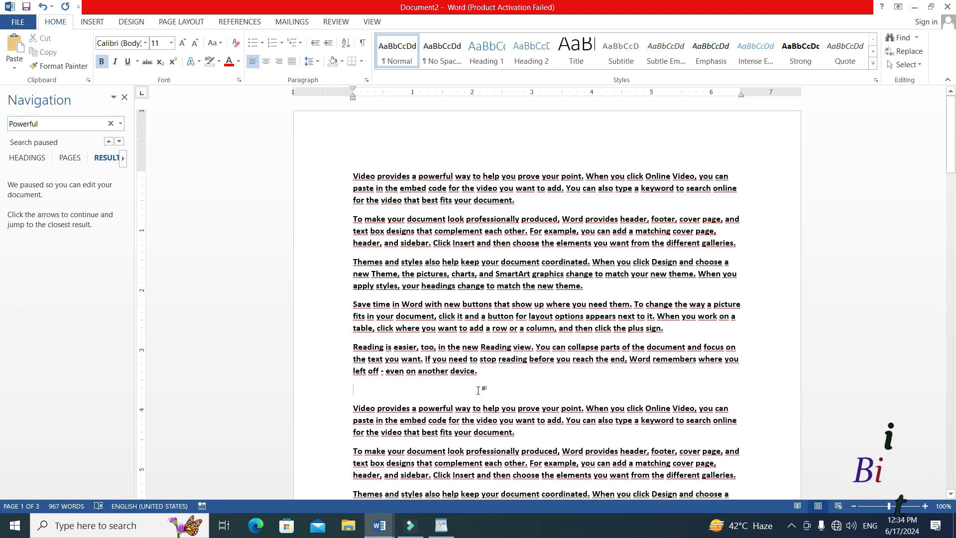
pyautogui.click(93, 21)
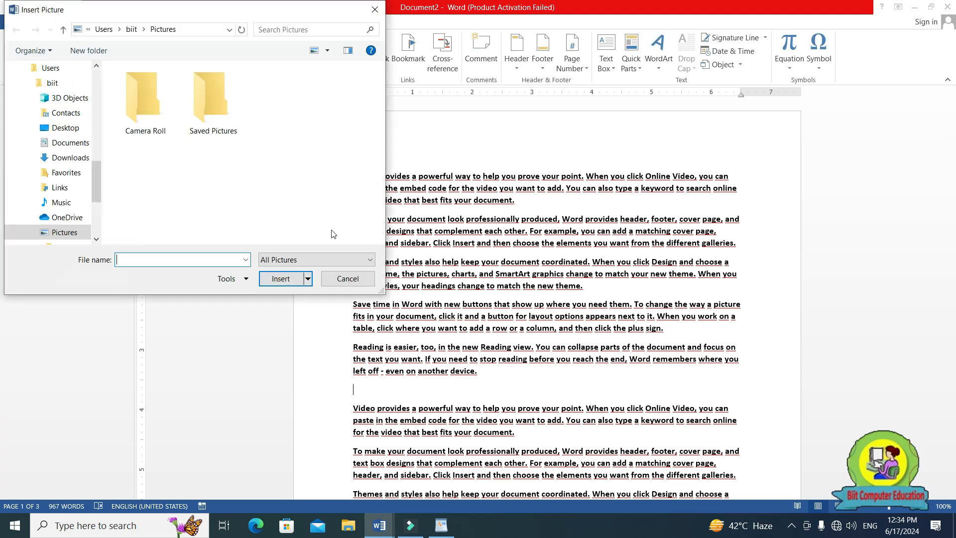
pyautogui.click(65, 127)
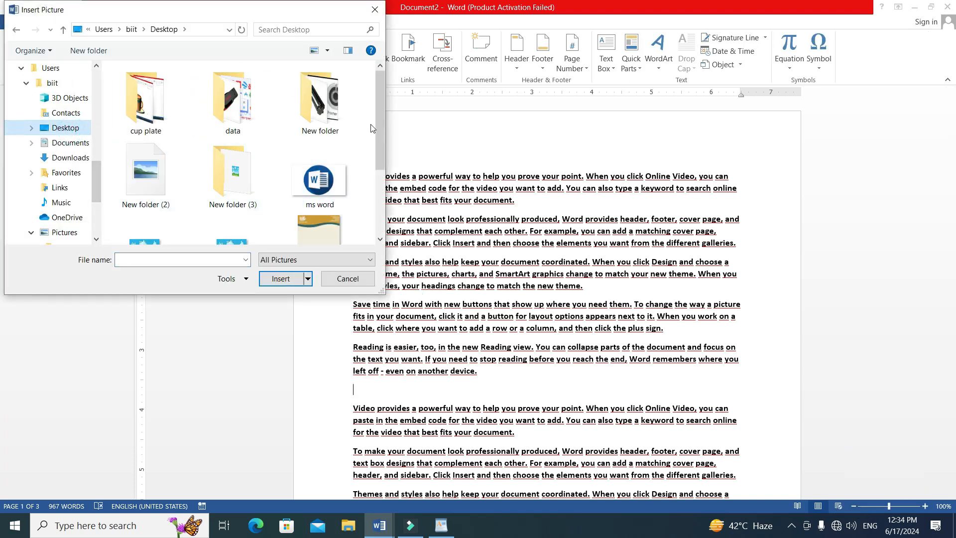
pyautogui.scroll(-2, 380, 140)
pyautogui.click(236, 193)
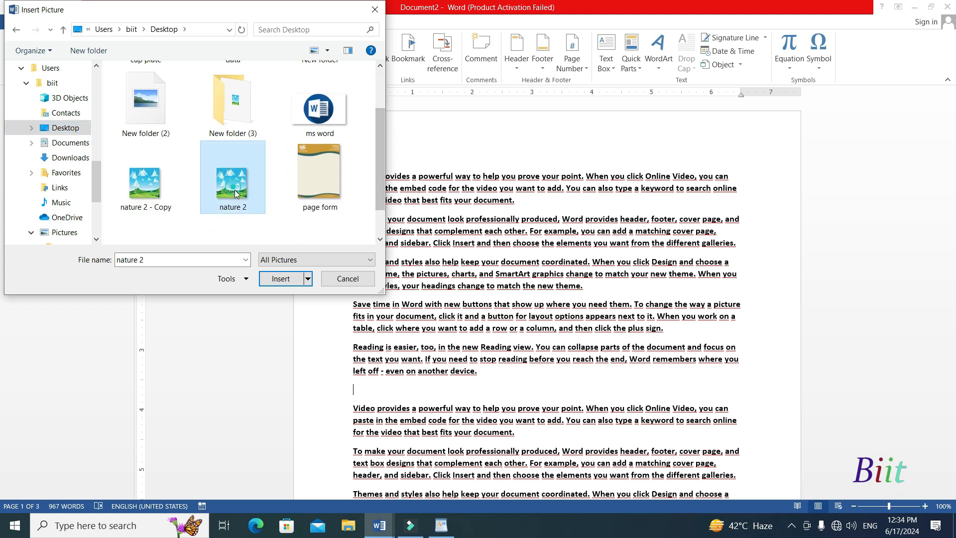
pyautogui.click(281, 278)
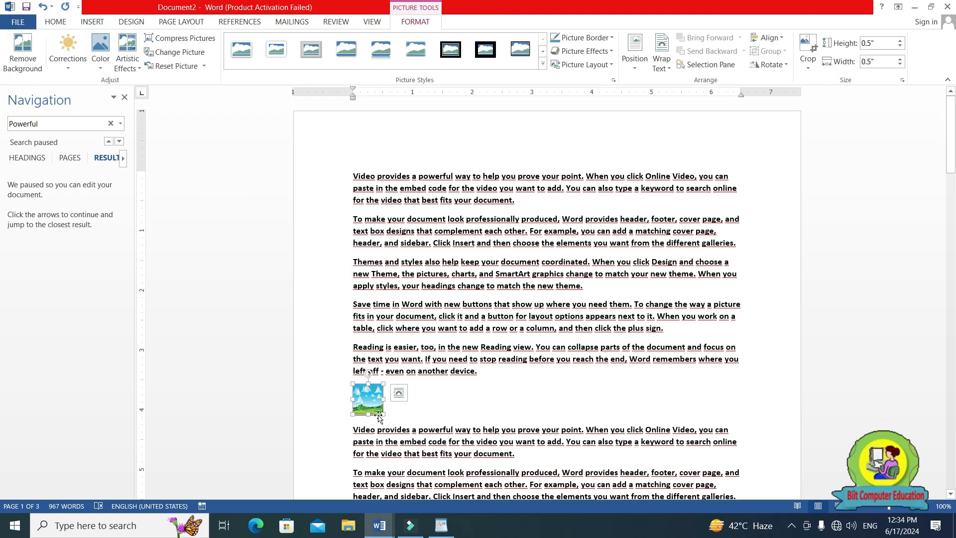
pyautogui.moveTo(383, 414); pyautogui.dragTo(469, 500)
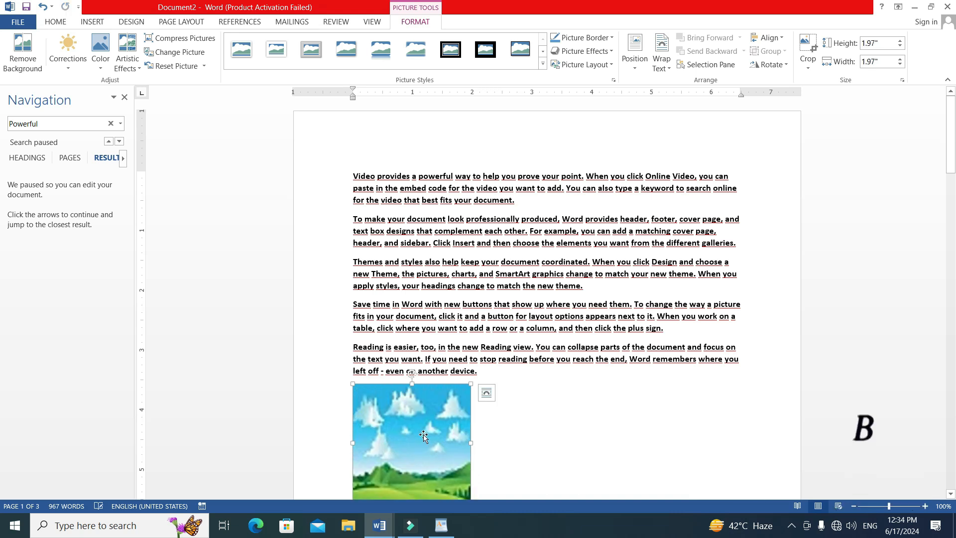
# Move the nature picture into the middle of the second "Video provides" paragraph and place a copy among the text at page 2's start.
pyautogui.moveTo(494, 410); pyautogui.dragTo(614, 407)
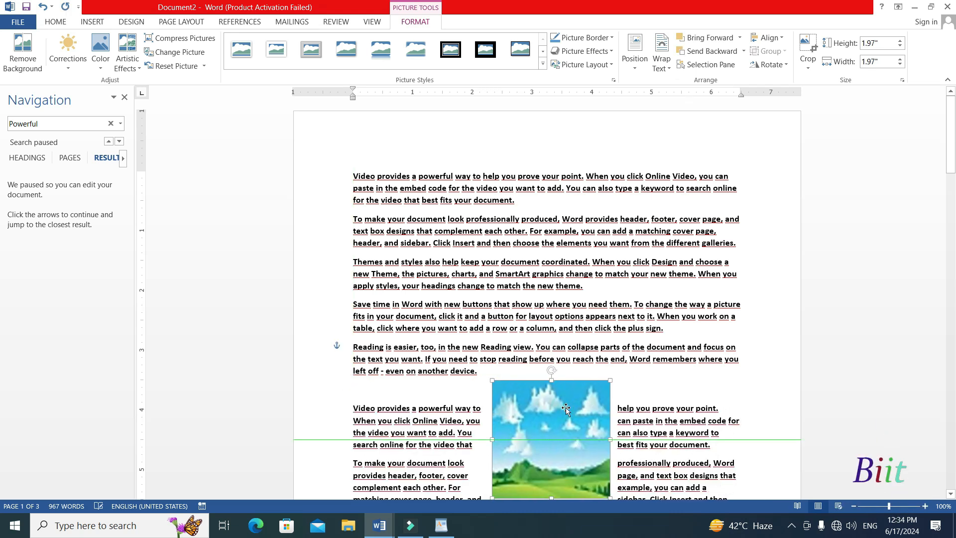
pyautogui.hotkey('ctrl', 'v')
pyautogui.scroll(-11, 618, 239)
pyautogui.moveTo(552, 153); pyautogui.dragTo(546, 404)
pyautogui.scroll(-12, 649, 343)
pyautogui.scroll(8, 662, 299)
pyautogui.click(677, 220)
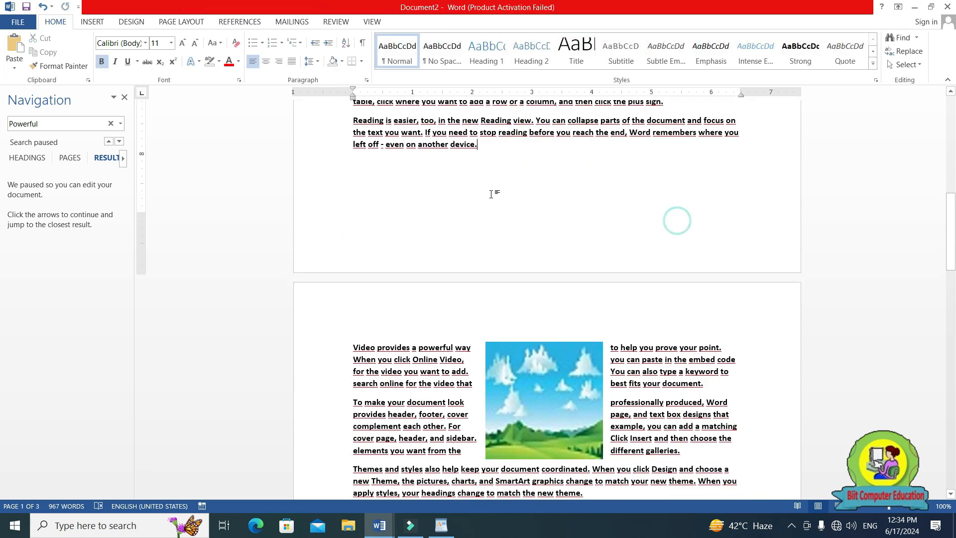
# Reopen the document search in Document2 and find all graphics.
pyautogui.click(125, 97)
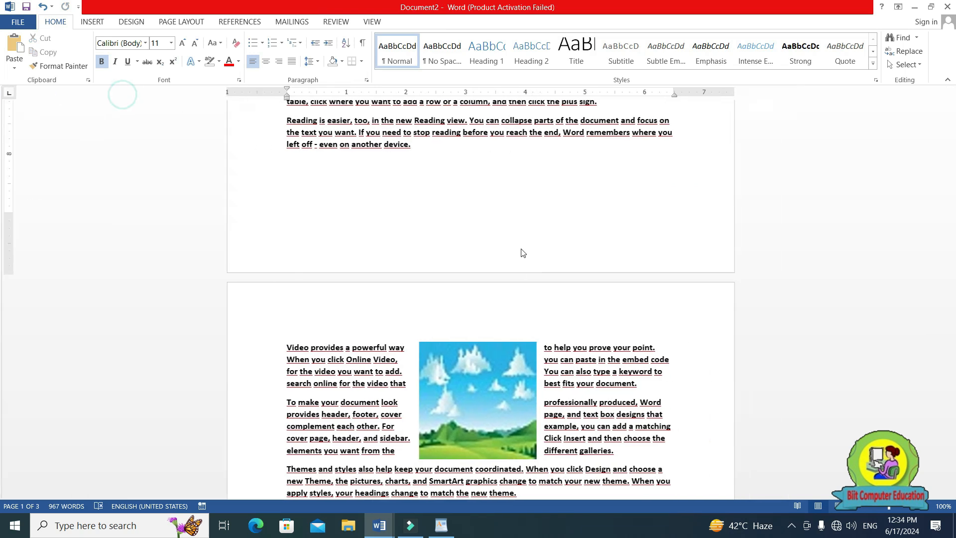
pyautogui.hotkey('ctrl', 'f')
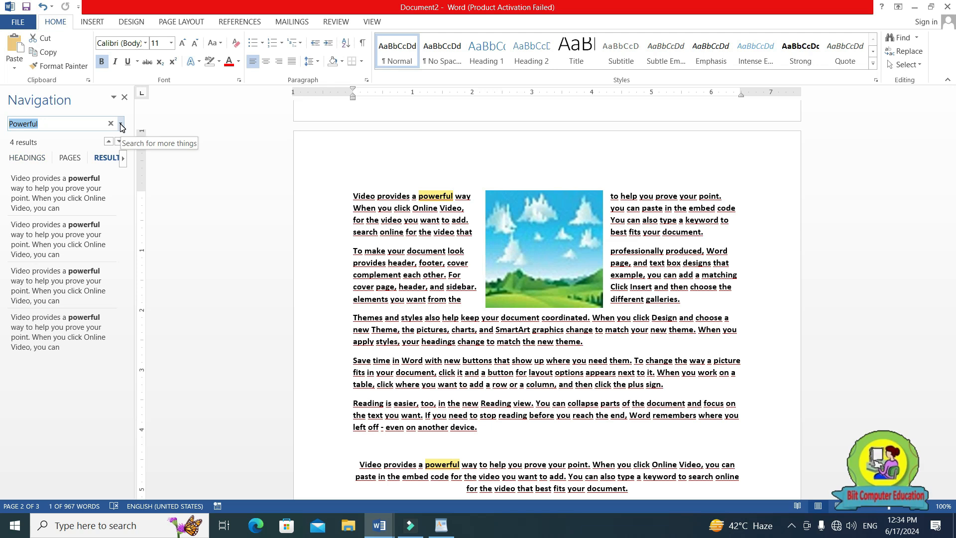
pyautogui.click(121, 125)
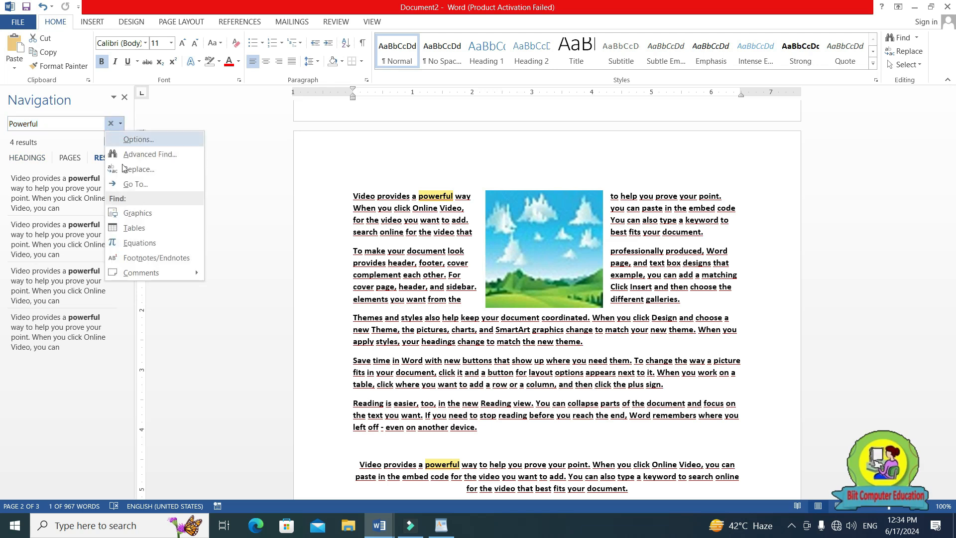
pyautogui.click(130, 214)
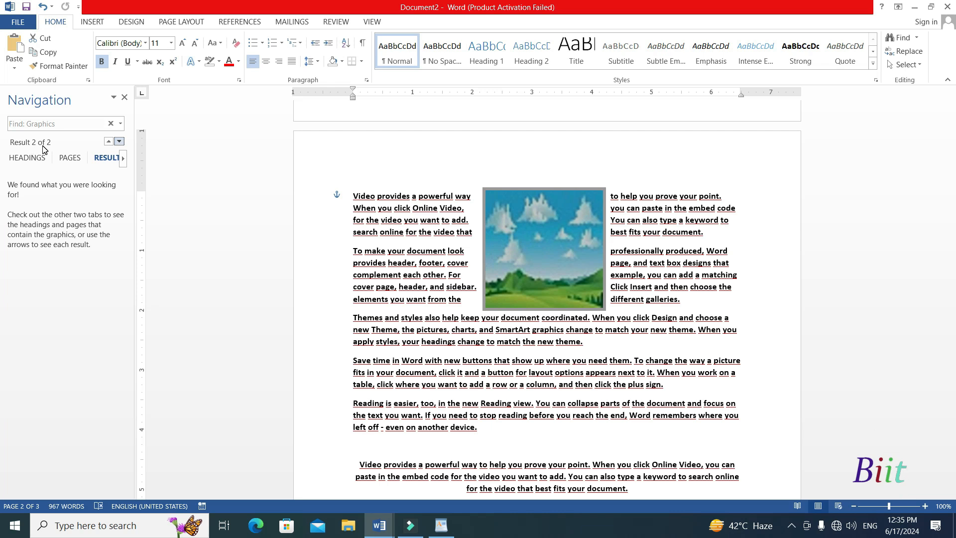
# Step back and forth between the found graphics in Document2 and delete both nature pictures.
pyautogui.click(109, 143)
pyautogui.click(119, 142)
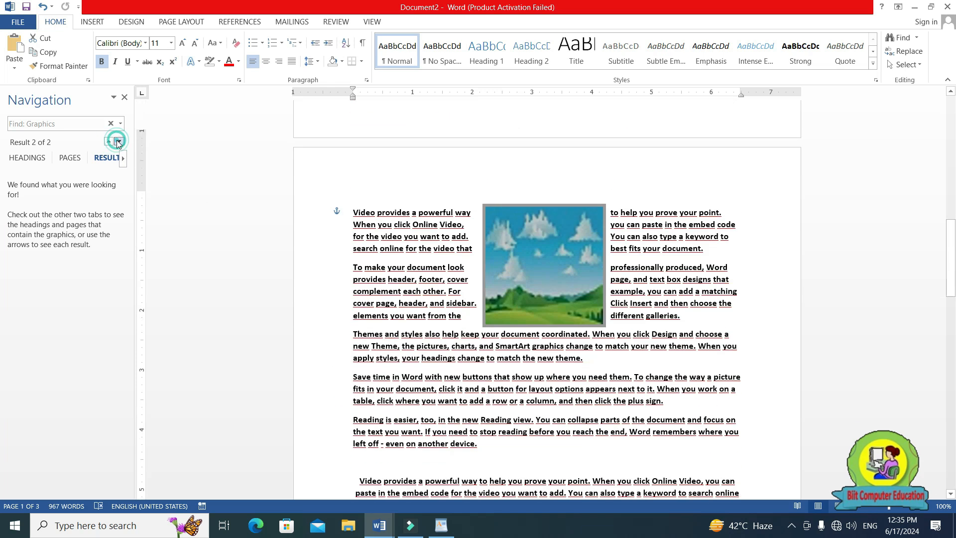
pyautogui.click(108, 142)
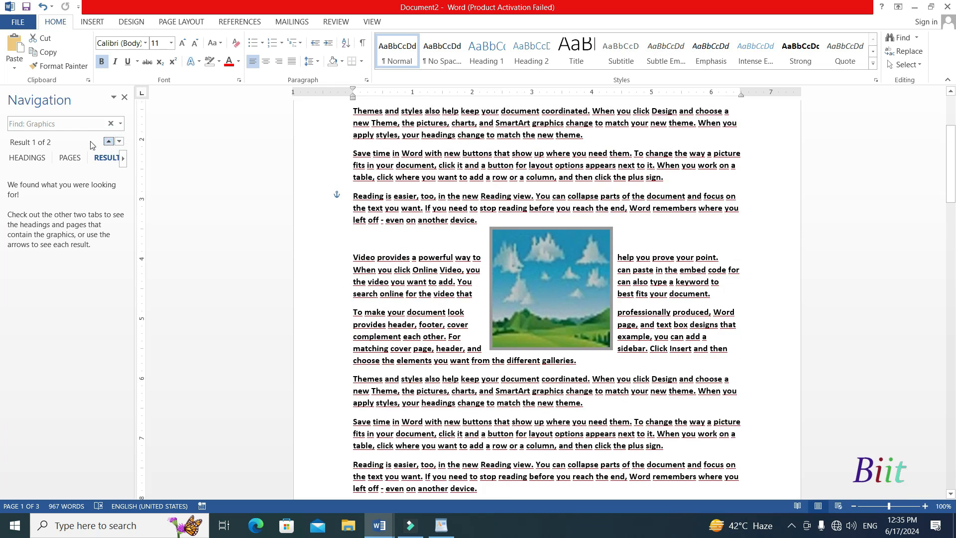
pyautogui.click(123, 143)
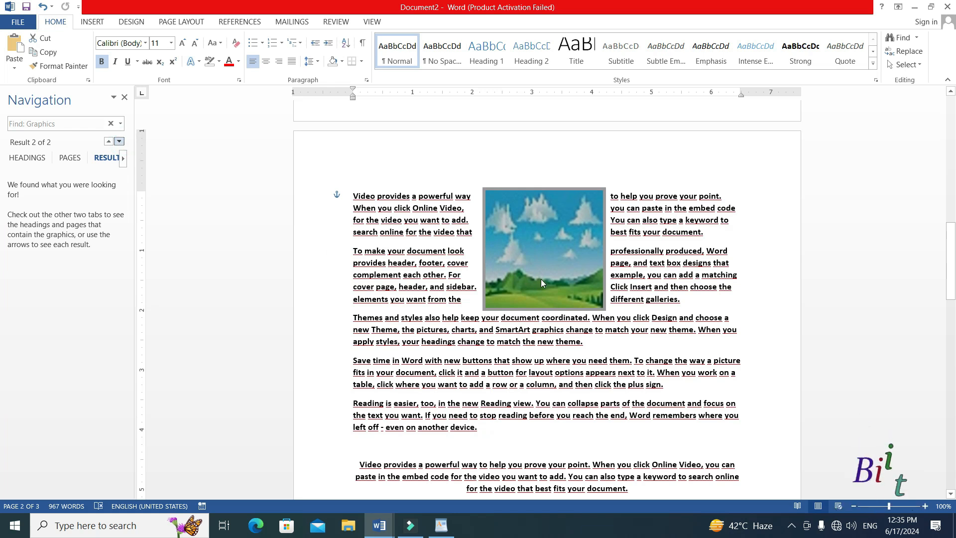
pyautogui.click(573, 274)
pyautogui.press('Delete')
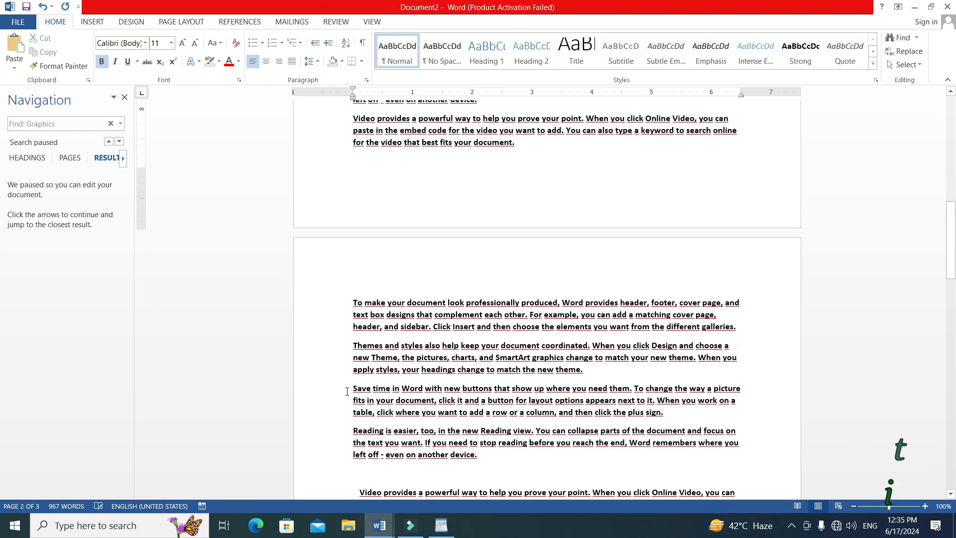
# Switch to the a to z shortcut keys document and highlight the Ctrl+G entry for GoTo.
pyautogui.click(380, 525)
pyautogui.click(371, 487)
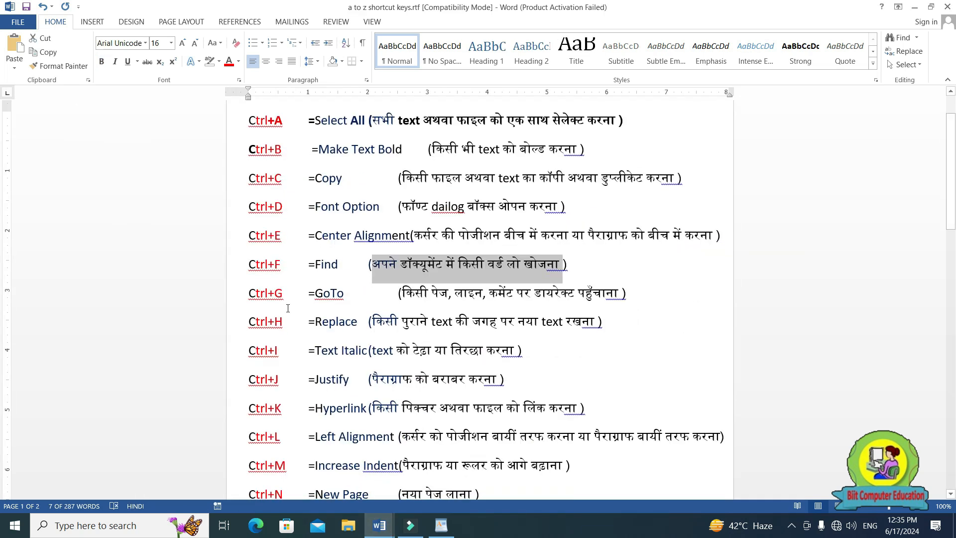
pyautogui.moveTo(251, 298); pyautogui.dragTo(284, 301)
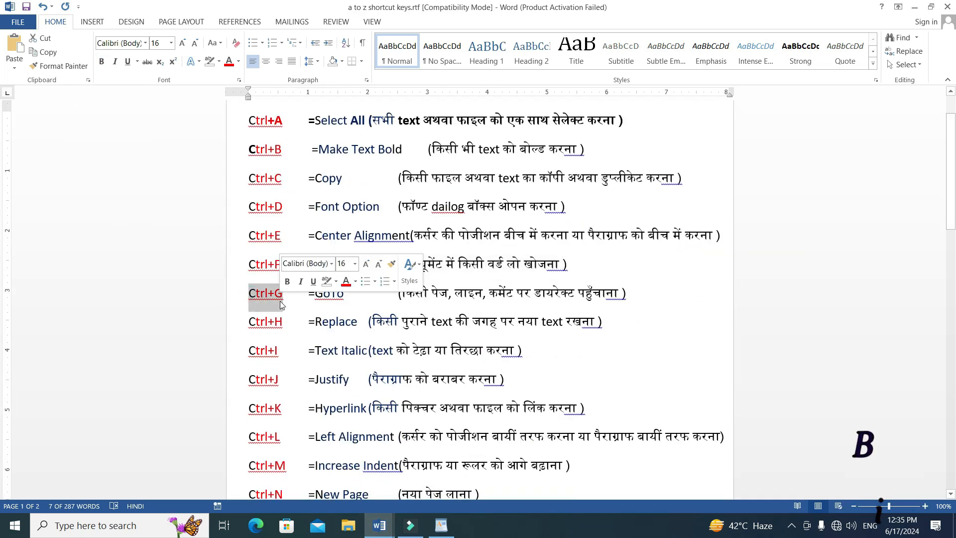
pyautogui.click(279, 302)
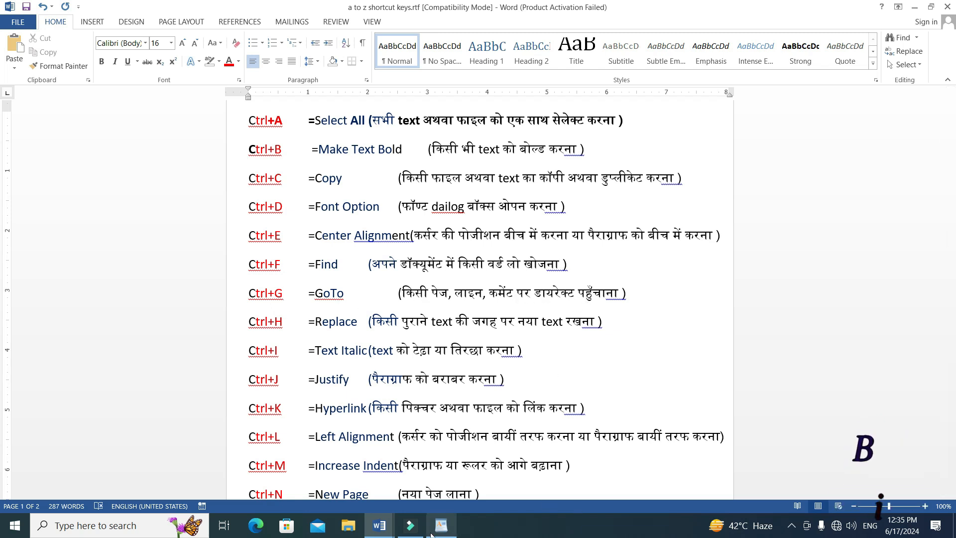
# Return to the start of Document2 and use Go To to reach page 2.
pyautogui.moveTo(379, 525)
pyautogui.click(452, 480)
pyautogui.scroll(5, 523, 399)
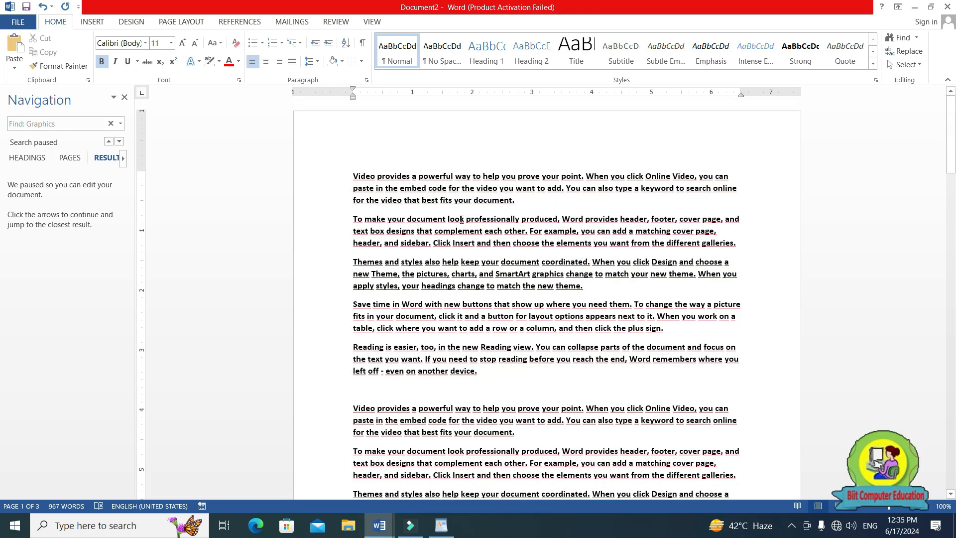
pyautogui.hotkey('ctrl', 'g')
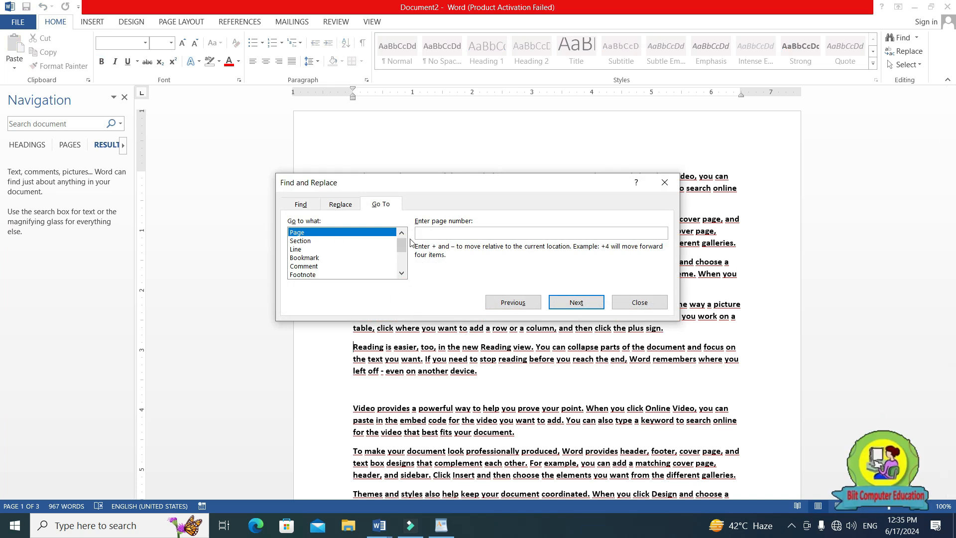
pyautogui.write('2')
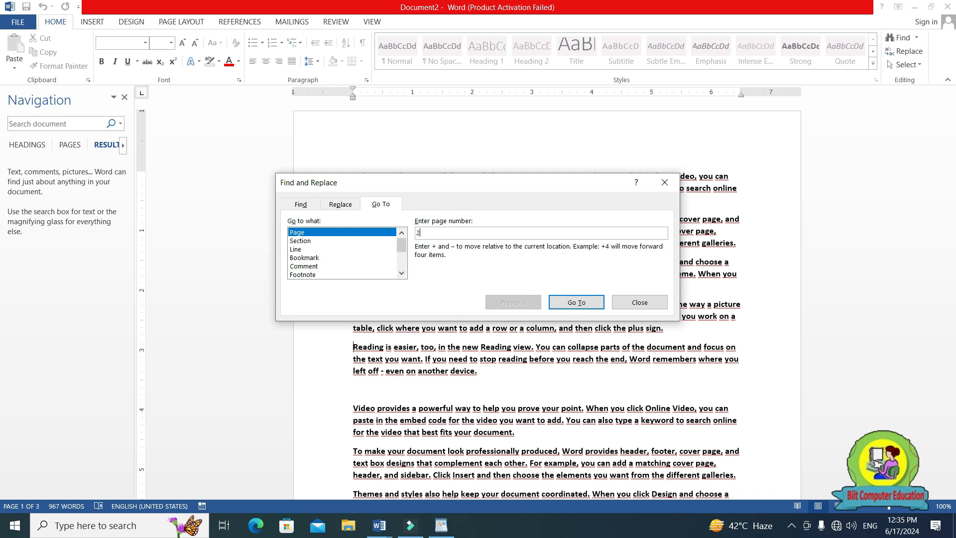
pyautogui.click(577, 303)
pyautogui.click(664, 183)
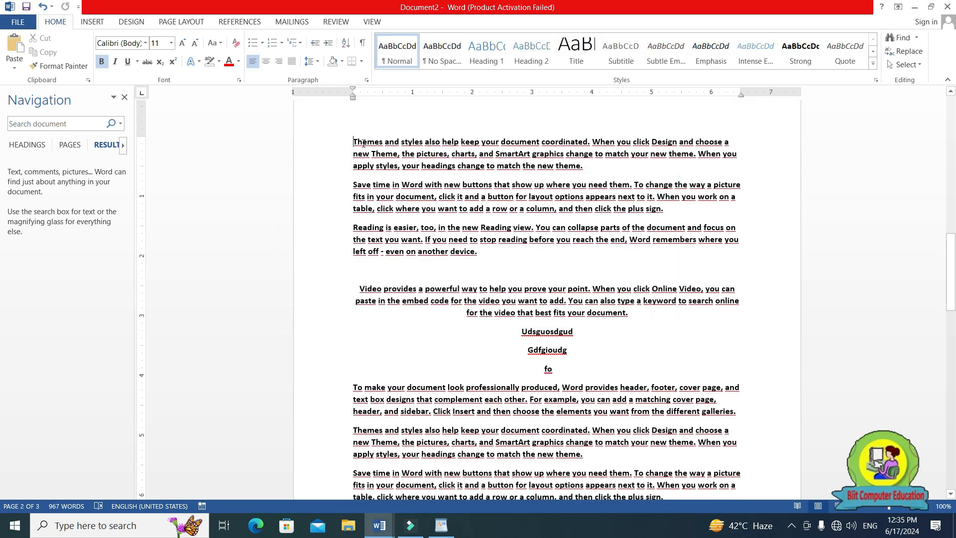
# Review the break between pages 1 and 2, then use Go To to reach line 1 of Document2.
pyautogui.scroll(4, 354, 160)
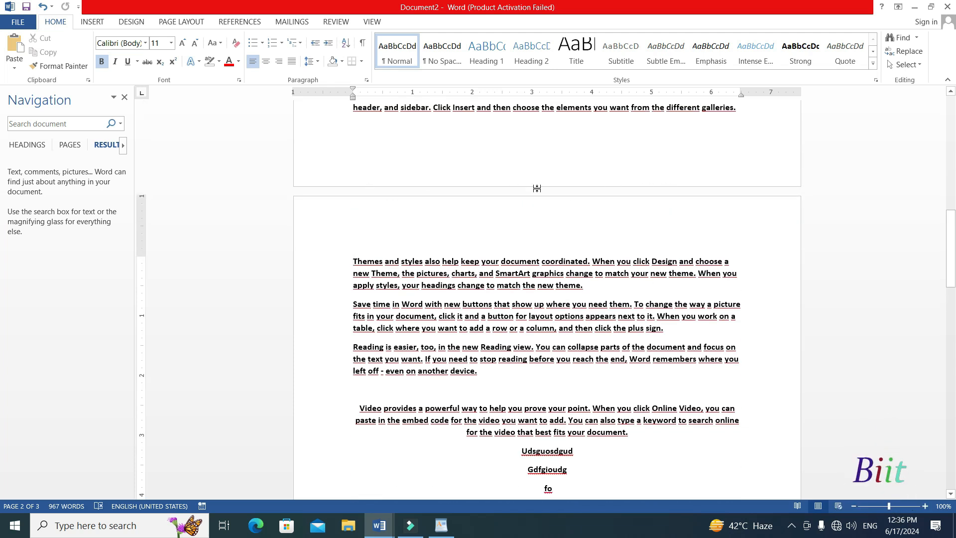
pyautogui.scroll(5, 409, 164)
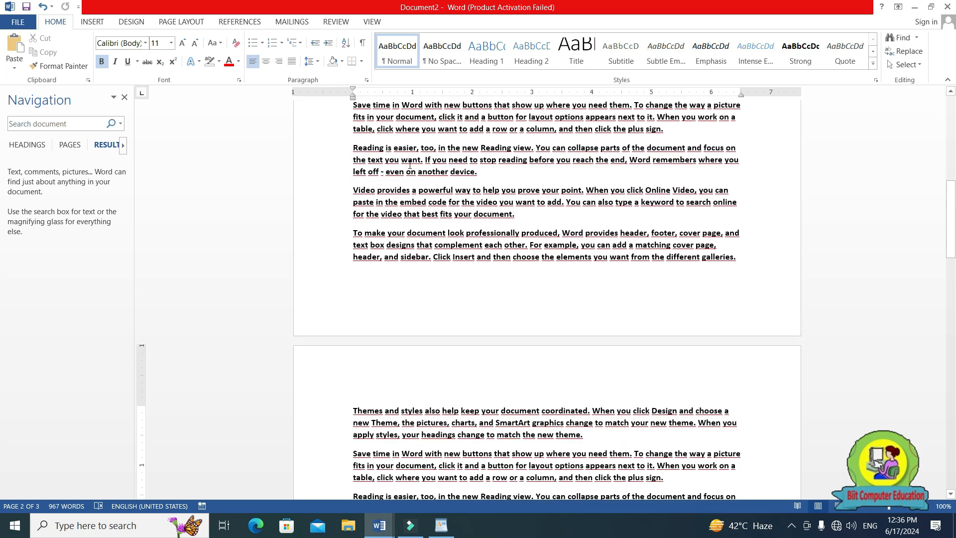
pyautogui.scroll(-4, 464, 400)
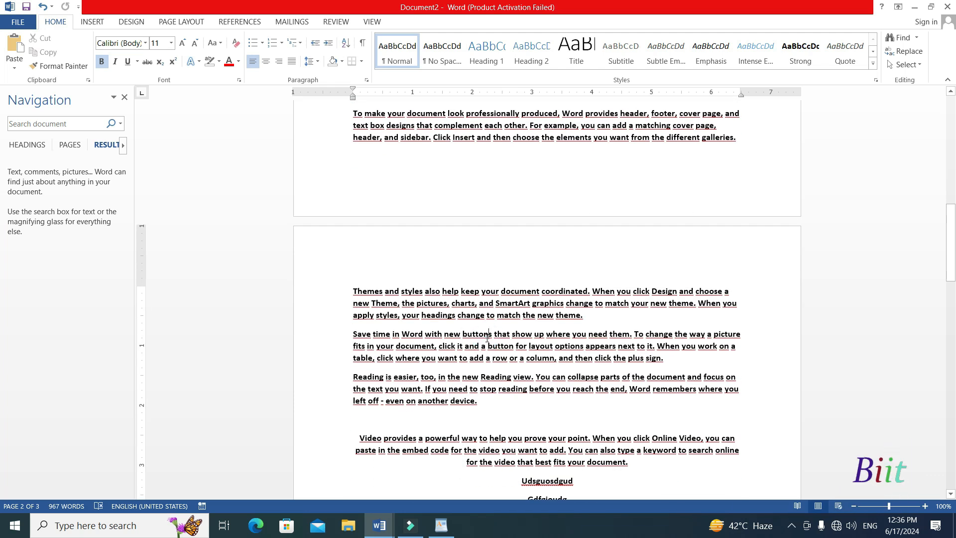
pyautogui.hotkey('ctrl', 'g')
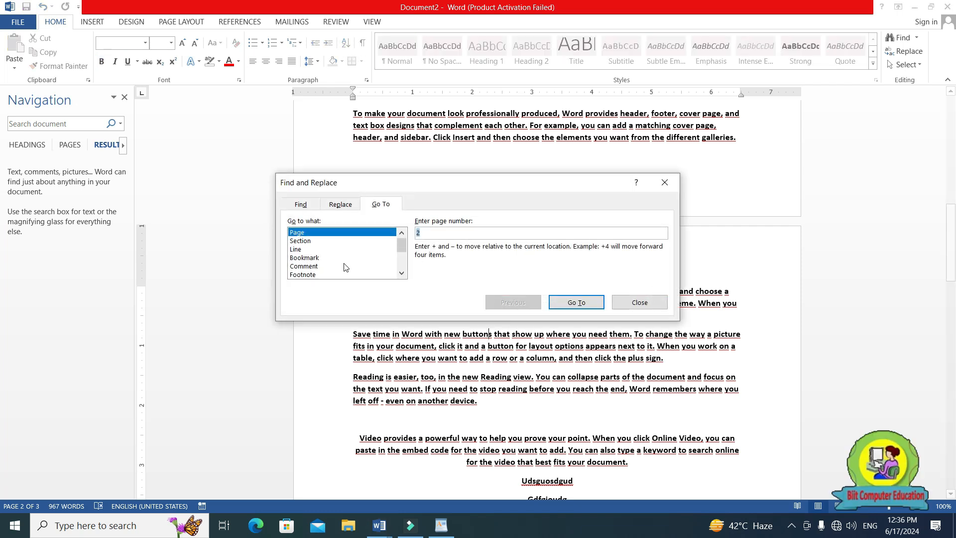
pyautogui.click(300, 250)
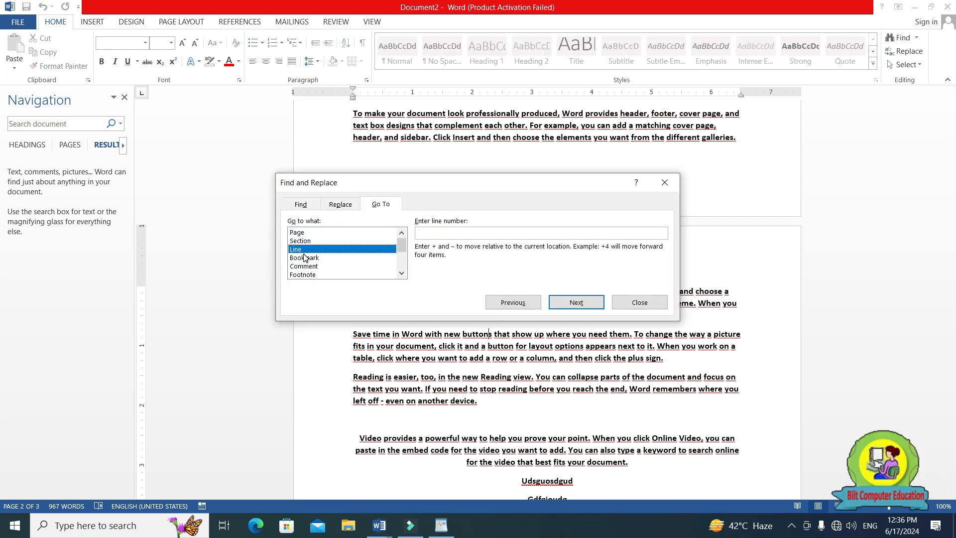
pyautogui.click(432, 234)
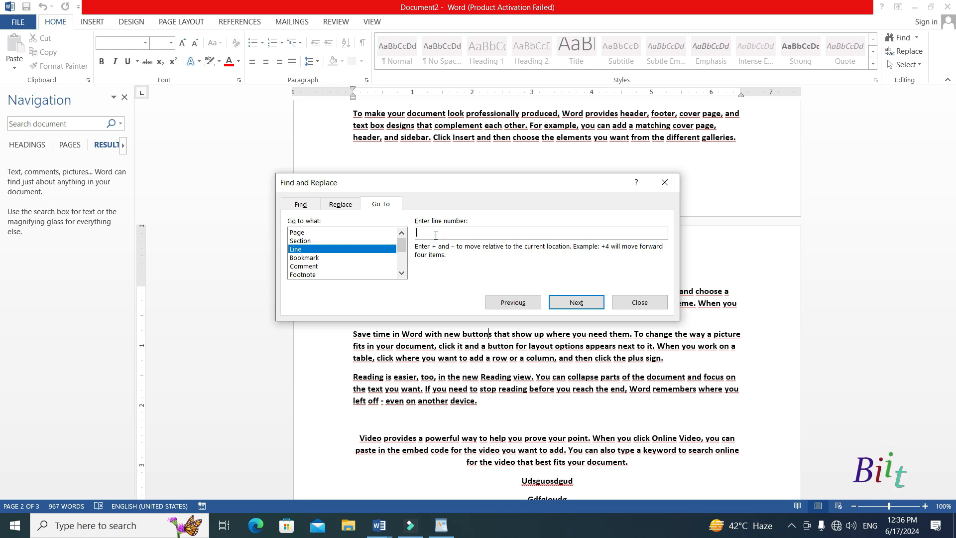
pyautogui.write('1')
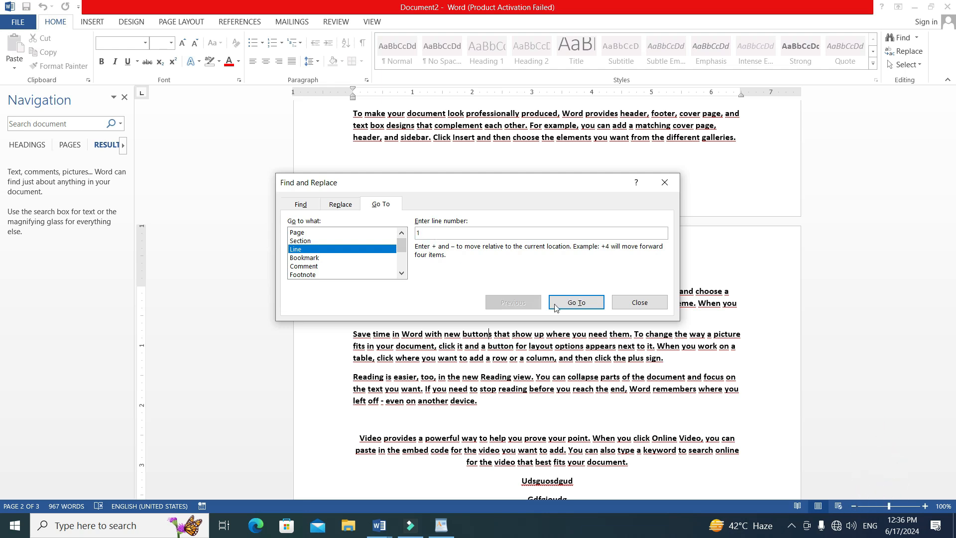
pyautogui.click(573, 302)
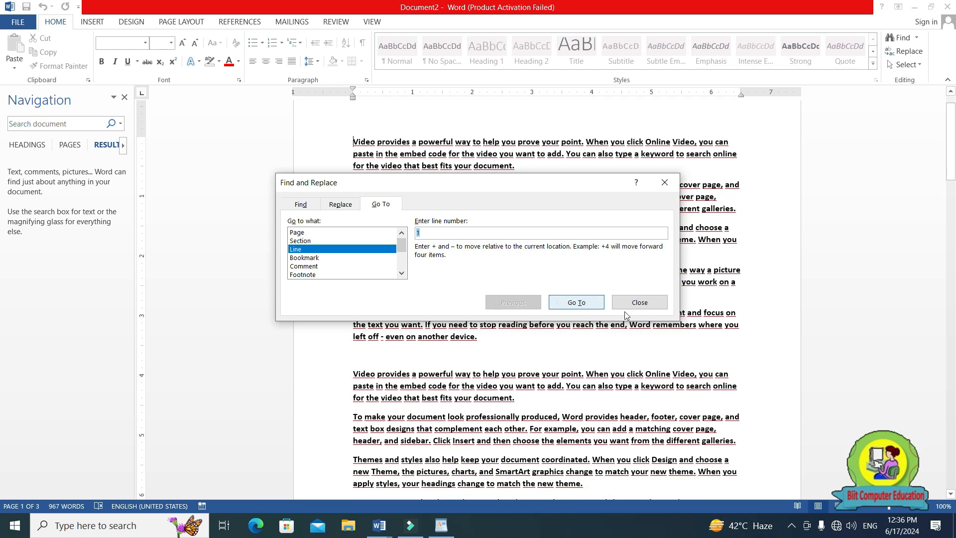
pyautogui.click(627, 305)
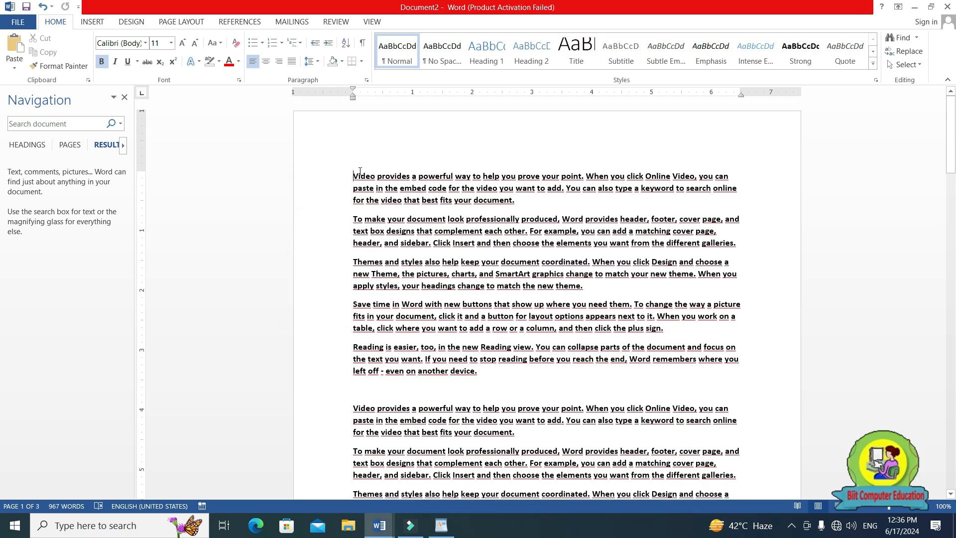
# Highlight the Replace shortcut's Hindi explanation in the a to z shortcut keys document.
pyautogui.moveTo(378, 525)
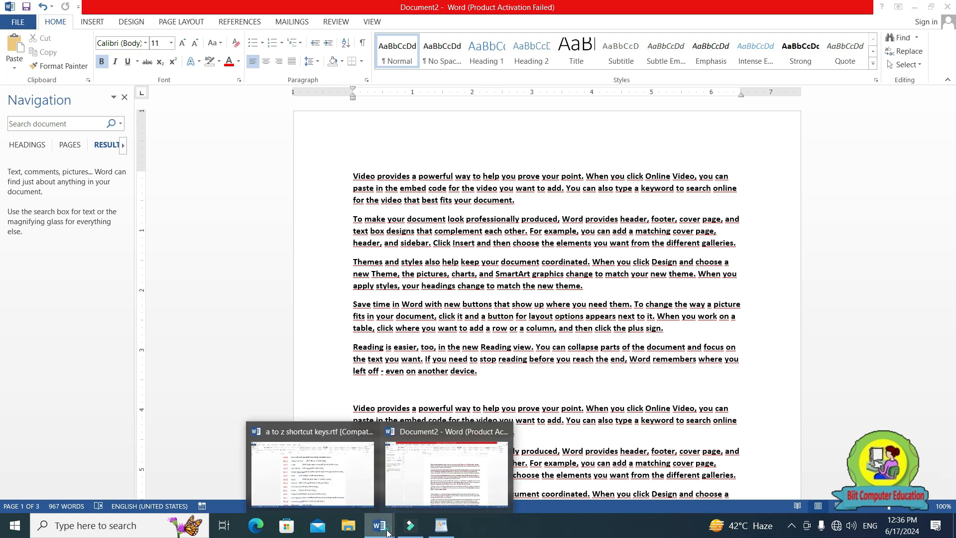
pyautogui.click(318, 481)
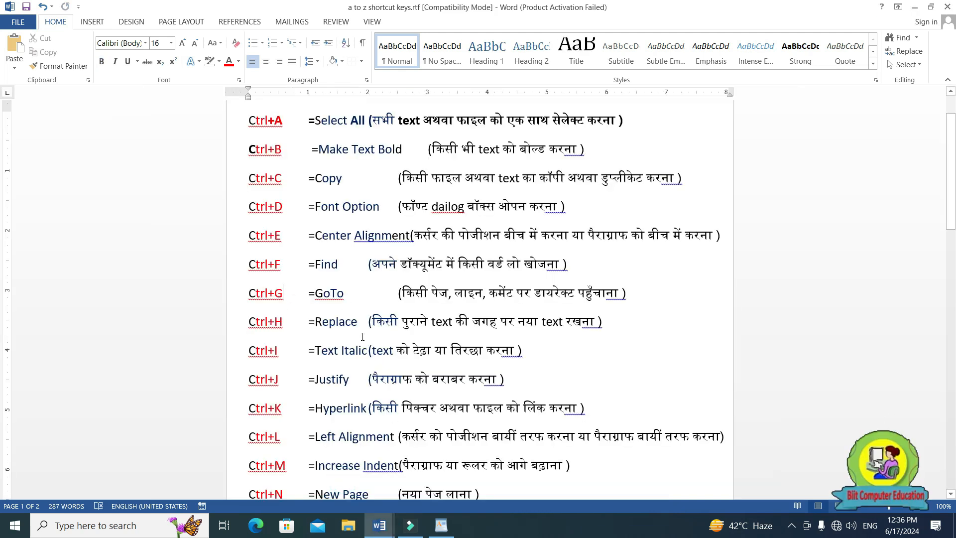
pyautogui.moveTo(379, 324); pyautogui.dragTo(606, 322)
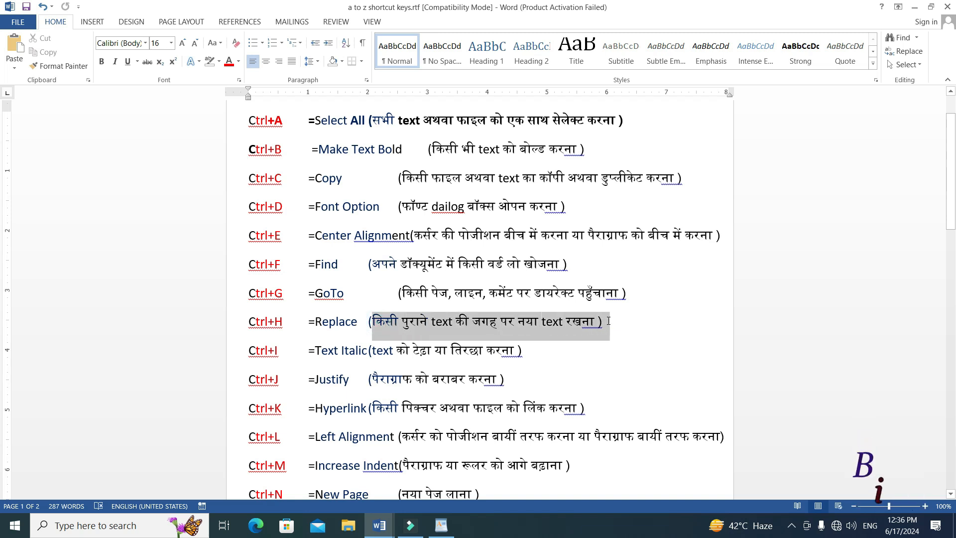
pyautogui.click(647, 331)
# Switch to Document2 and replace every occurrence of "Powerful" with "weak".
pyautogui.moveTo(379, 525)
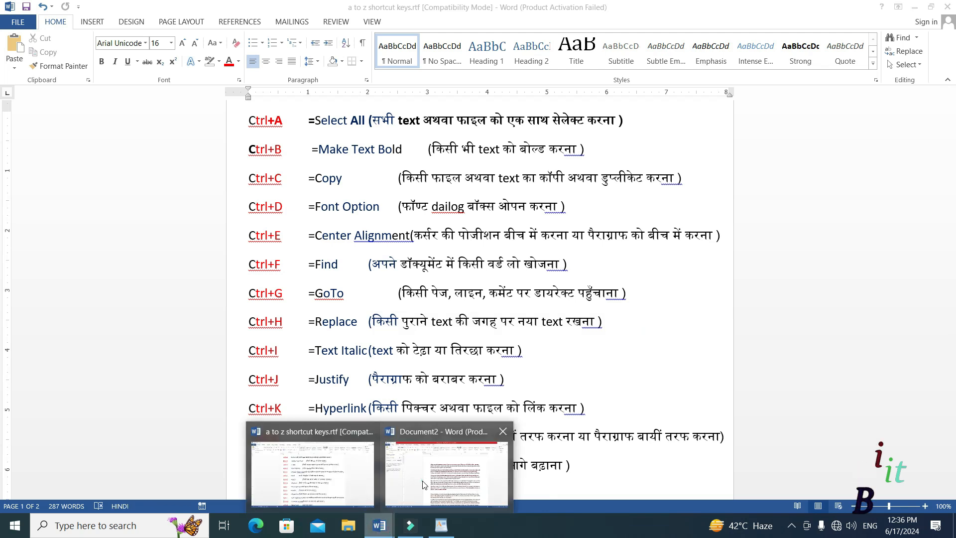
pyautogui.click(405, 493)
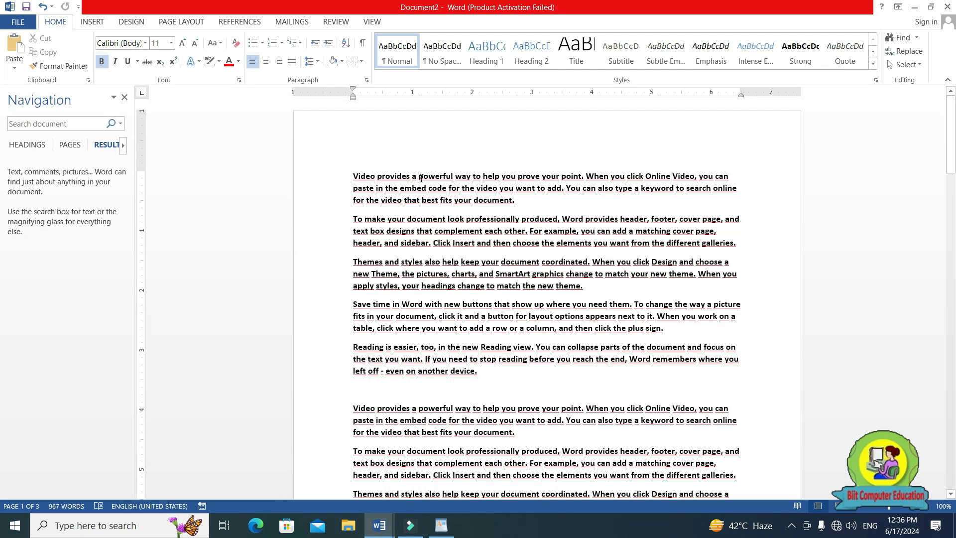
pyautogui.click(480, 229)
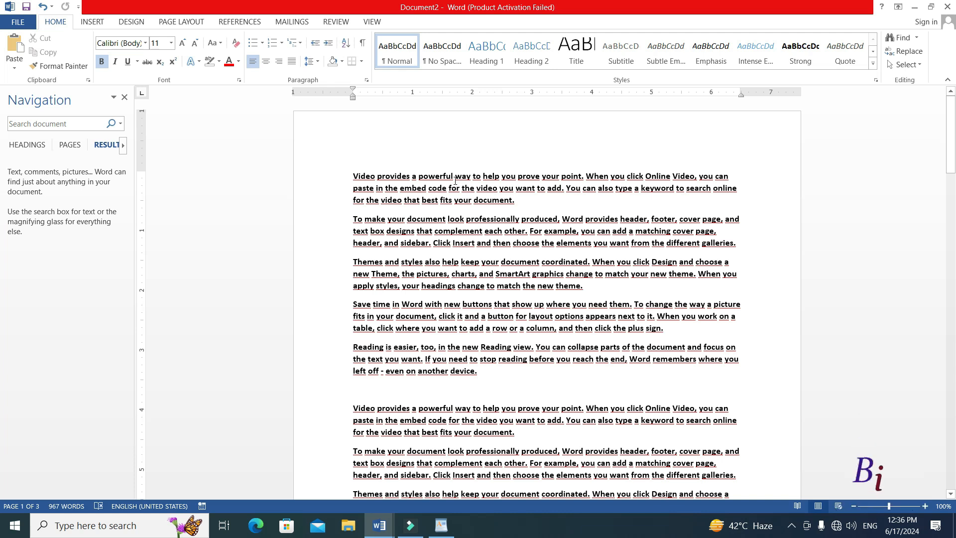
pyautogui.click(504, 220)
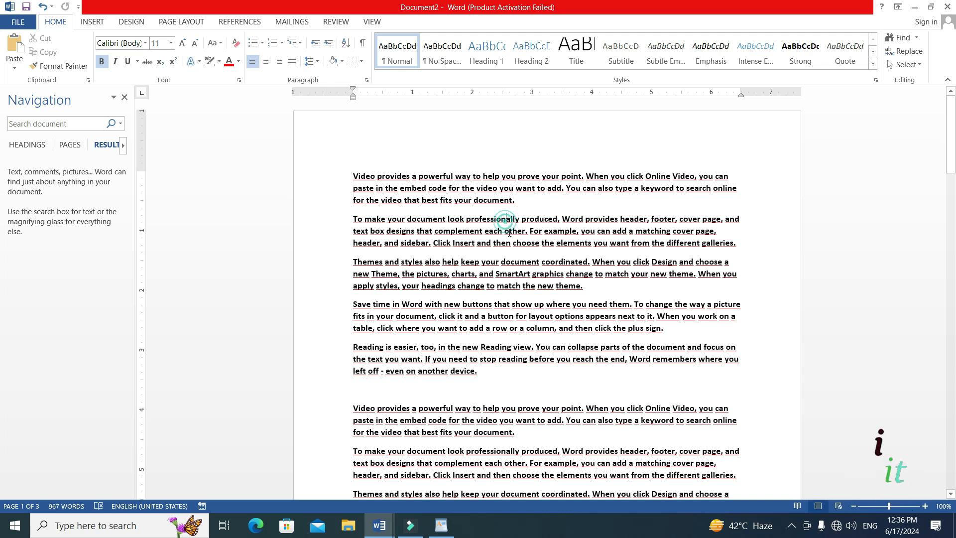
pyautogui.hotkey('ctrl', 'h')
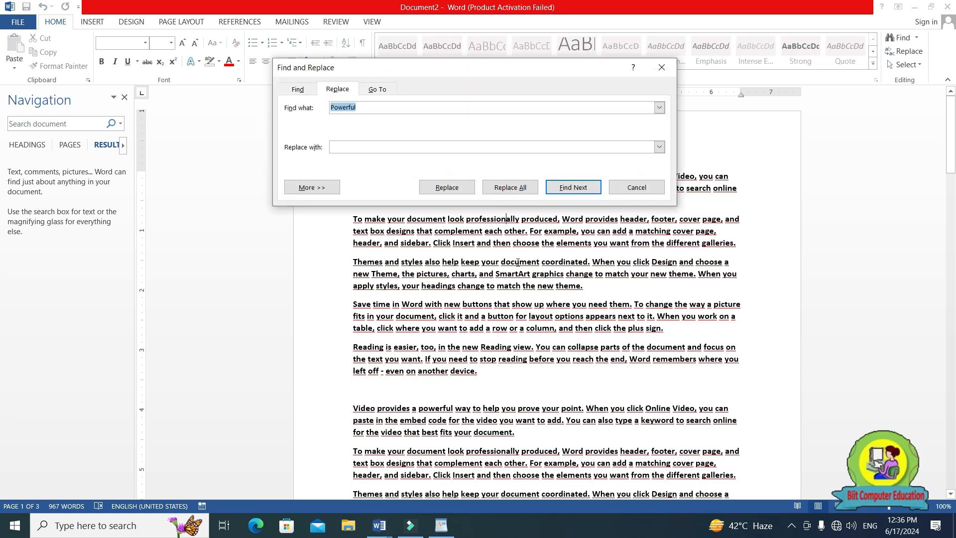
pyautogui.moveTo(487, 72); pyautogui.dragTo(580, 259)
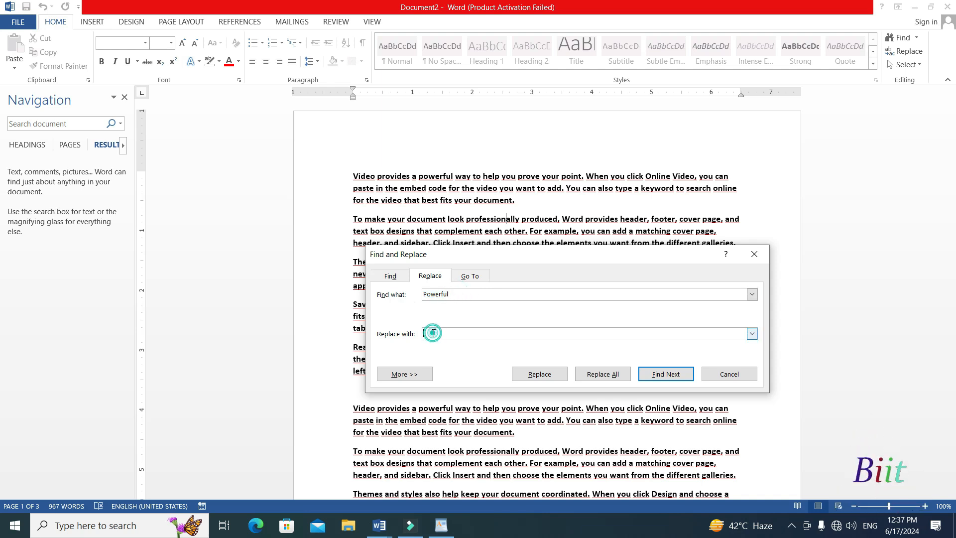
pyautogui.write('weak')
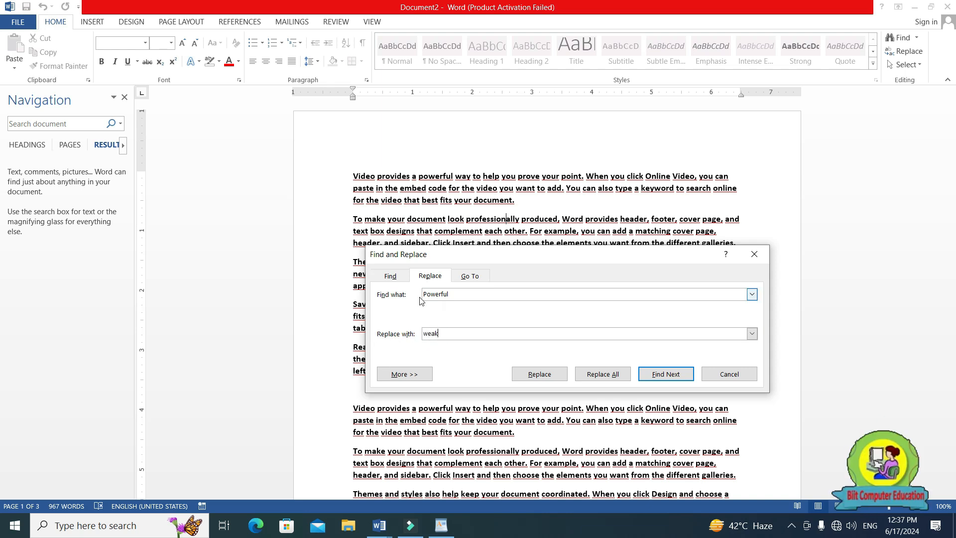
pyautogui.doubleClick(438, 294)
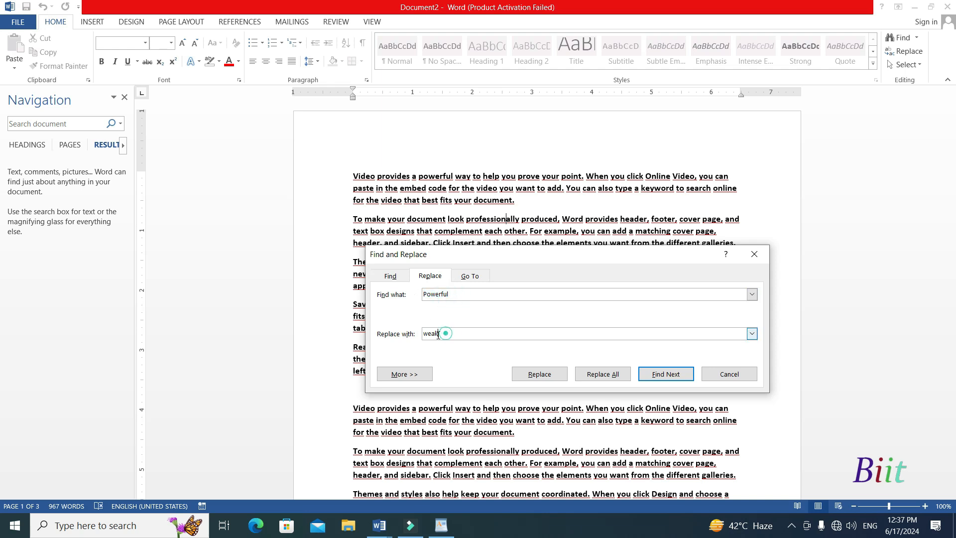
pyautogui.doubleClick(438, 333)
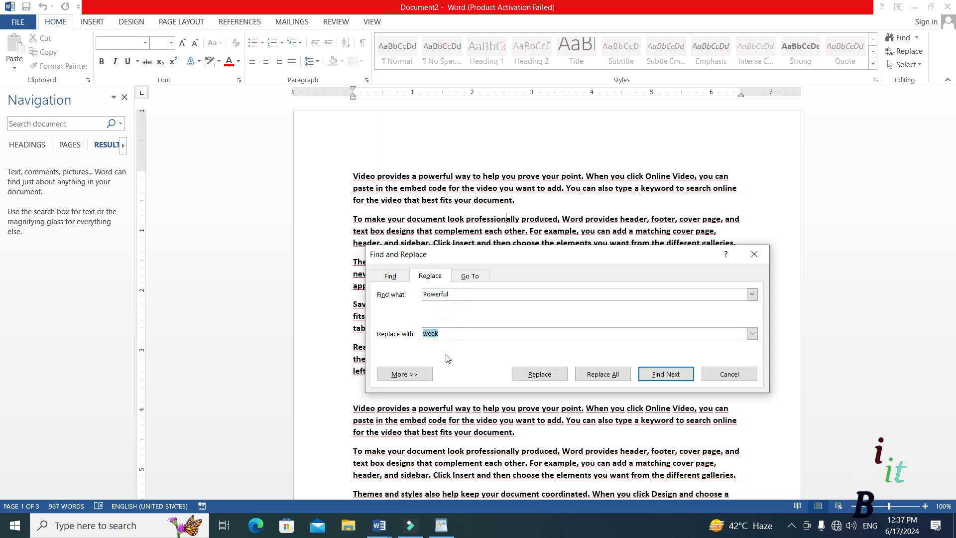
pyautogui.click(604, 374)
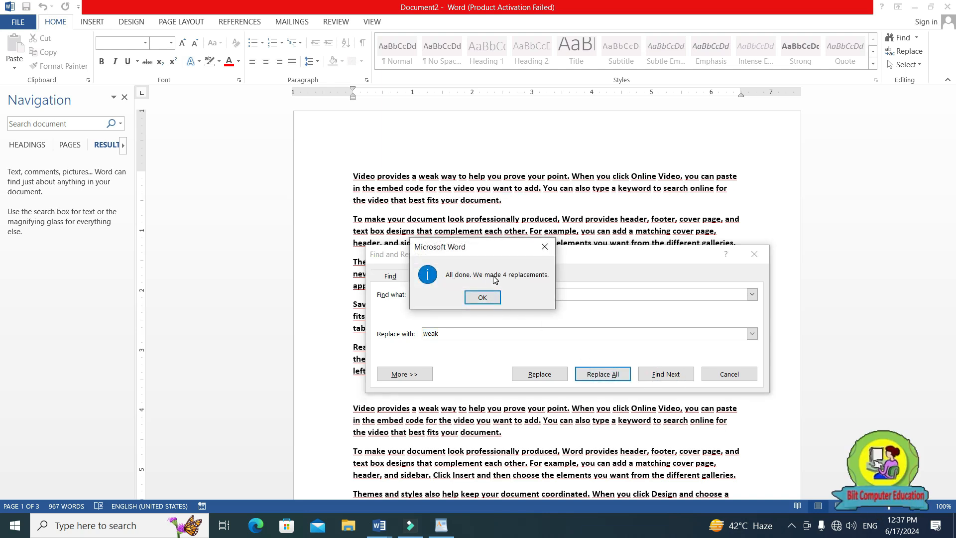
pyautogui.click(482, 297)
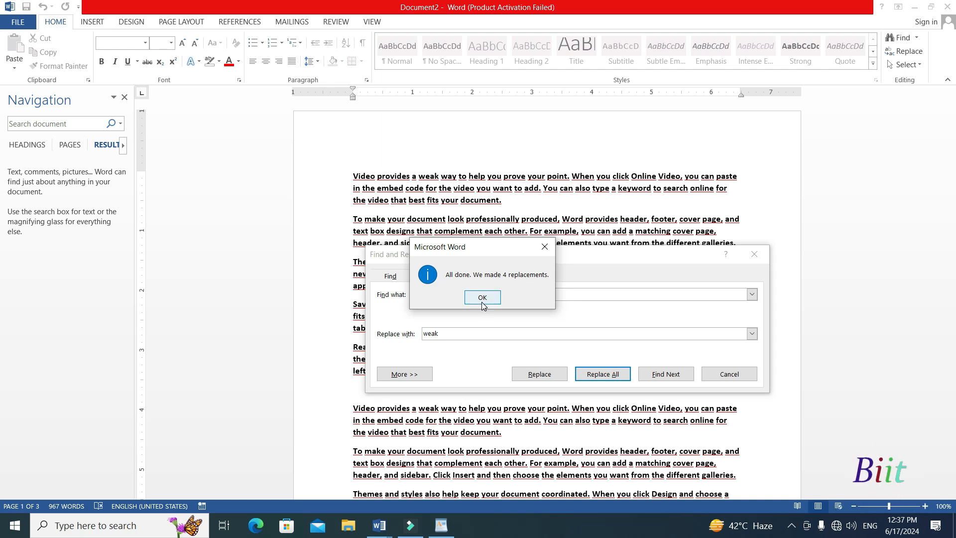
pyautogui.click(728, 374)
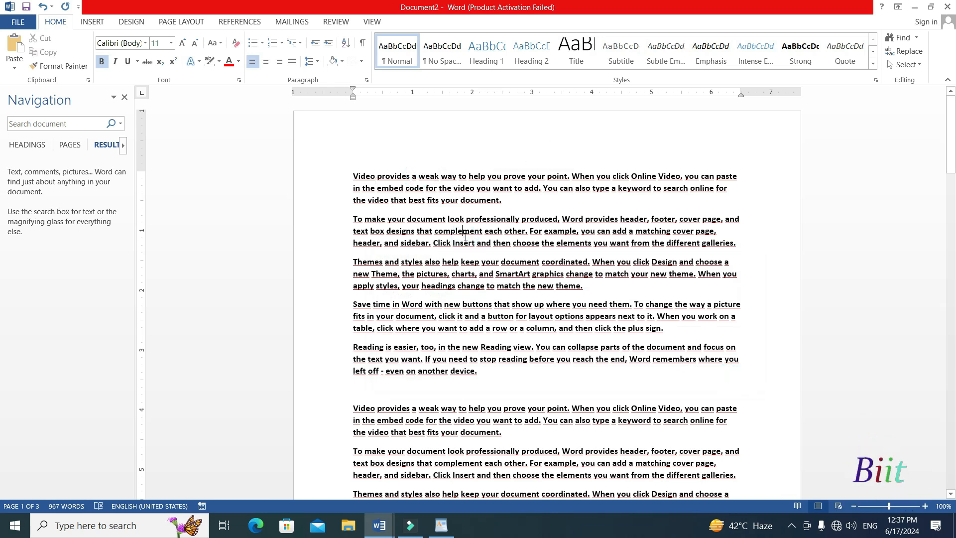
# Search Document2 for the word "weak" in place of "Powerful".
pyautogui.click(39, 121)
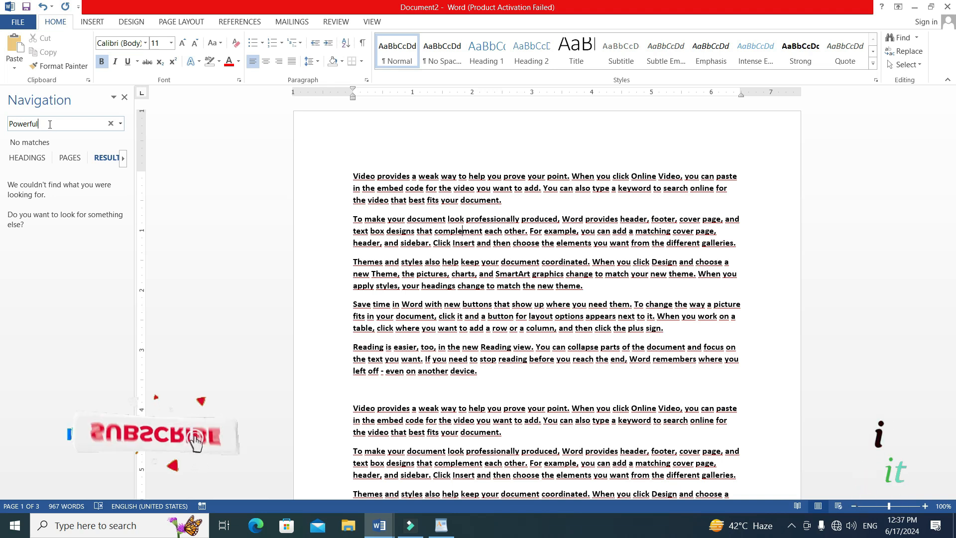
pyautogui.press('BackSpace')
pyautogui.press('BackSpace')
pyautogui.press('BackSpace')
pyautogui.press('BackSpace')
pyautogui.press('BackSpace')
pyautogui.press('BackSpace')
pyautogui.press('BackSpace')
pyautogui.press('BackSpace')
pyautogui.write('weak')
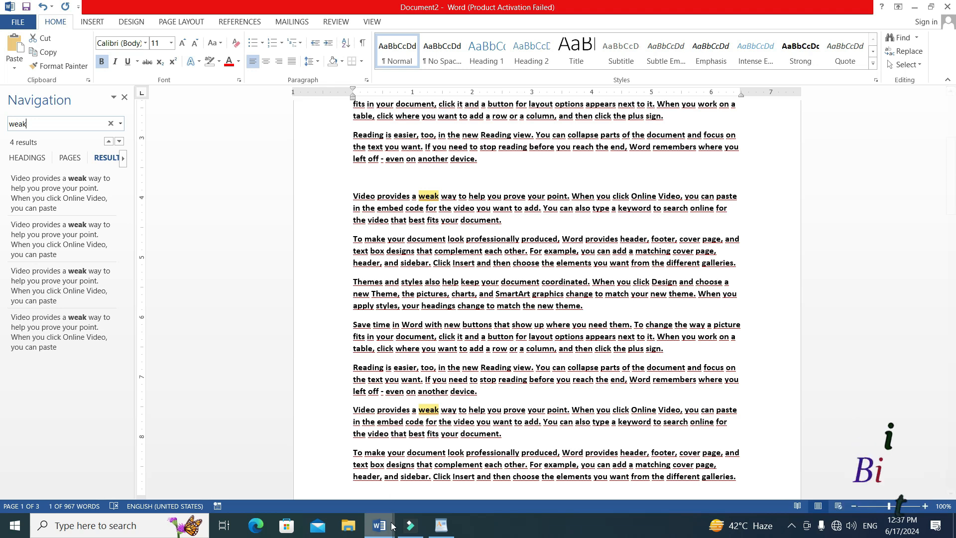
# Switch to the a to z shortcut keys document and highlight the Ctrl+I entry for Text Italic.
pyautogui.moveTo(379, 525)
pyautogui.click(357, 495)
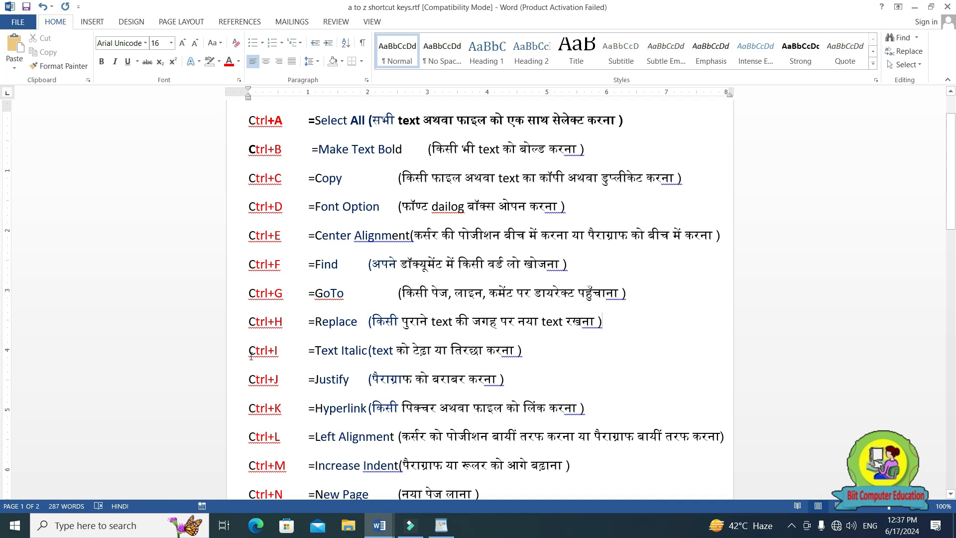
pyautogui.moveTo(267, 355); pyautogui.dragTo(520, 352)
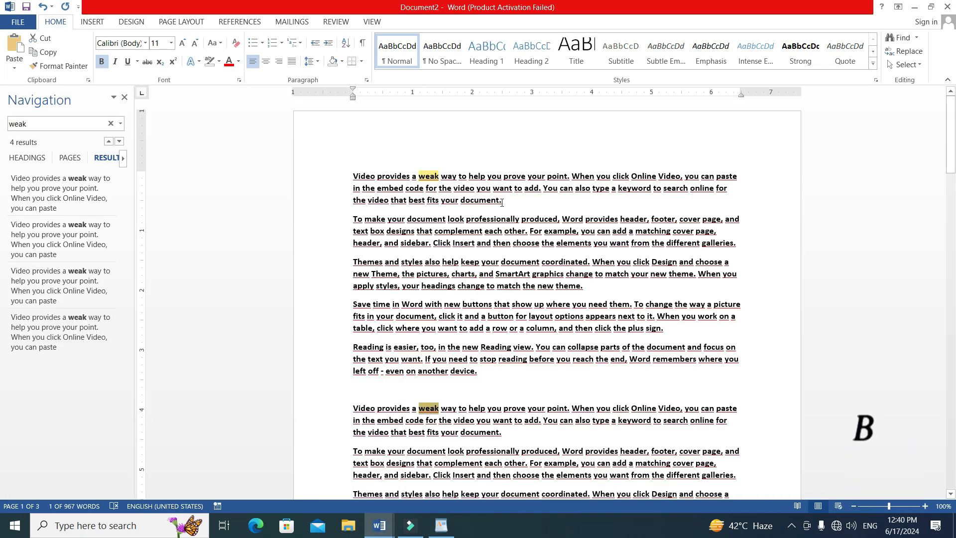
# Italicize the first paragraph of Document2 and the words "and then choose" in the second paragraph.
pyautogui.moveTo(503, 200); pyautogui.dragTo(352, 178)
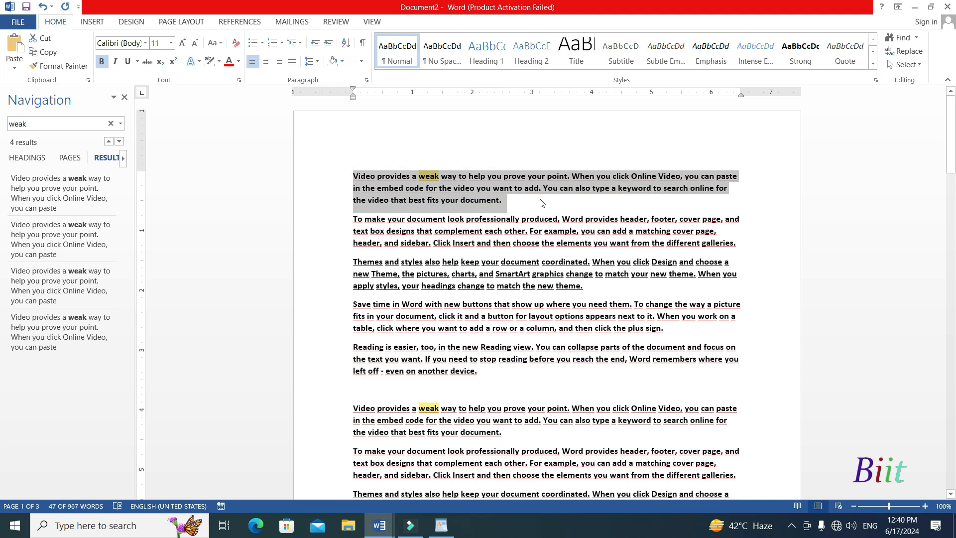
pyautogui.hotkey('ctrl', 'i')
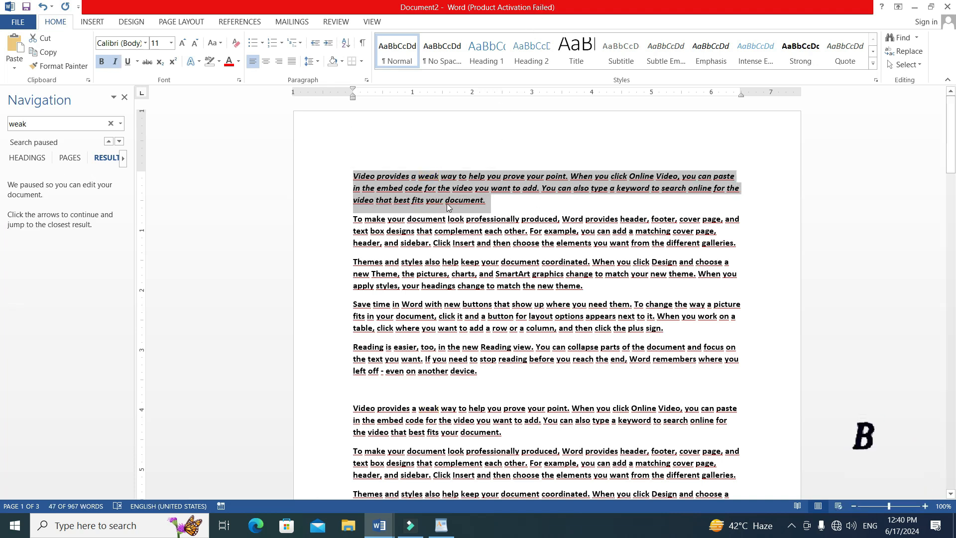
pyautogui.moveTo(524, 251); pyautogui.dragTo(481, 252)
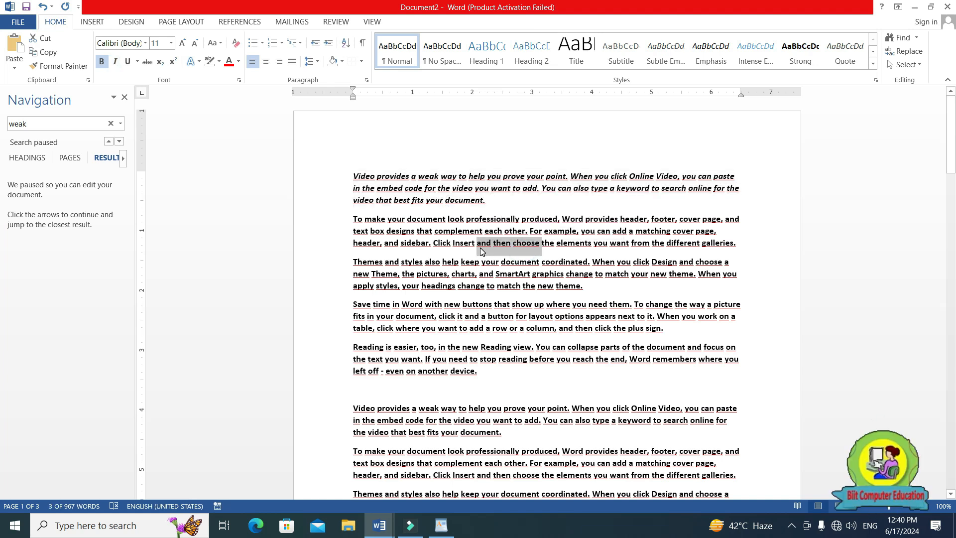
pyautogui.hotkey('ctrl', 'i')
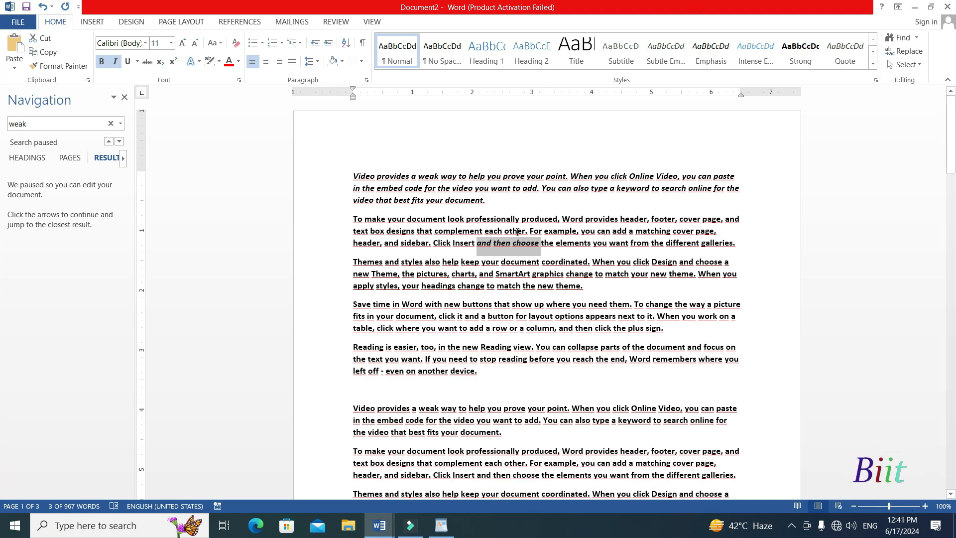
# Switch to the a to z shortcut keys document and highlight the Ctrl+J entry for Justify.
pyautogui.moveTo(378, 523)
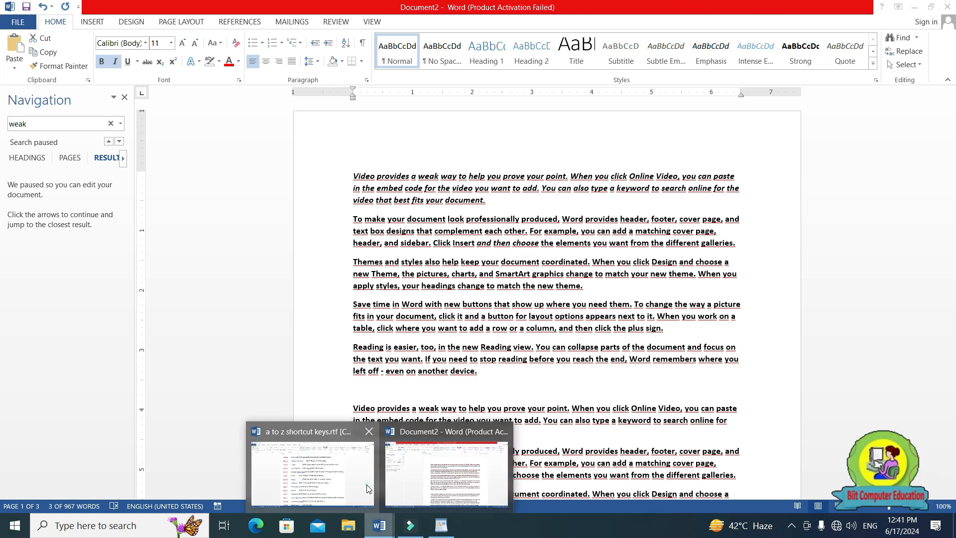
pyautogui.click(403, 472)
pyautogui.moveTo(248, 385); pyautogui.dragTo(510, 382)
pyautogui.click(372, 382)
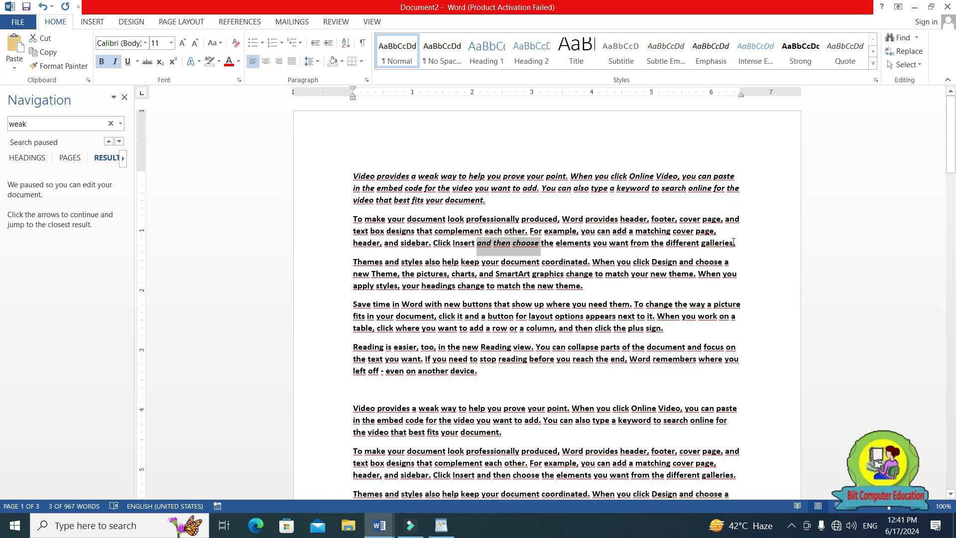
# Select the entire text of Document2 and justify all its paragraphs.
pyautogui.click(734, 243)
pyautogui.moveTo(352, 223); pyautogui.dragTo(734, 244)
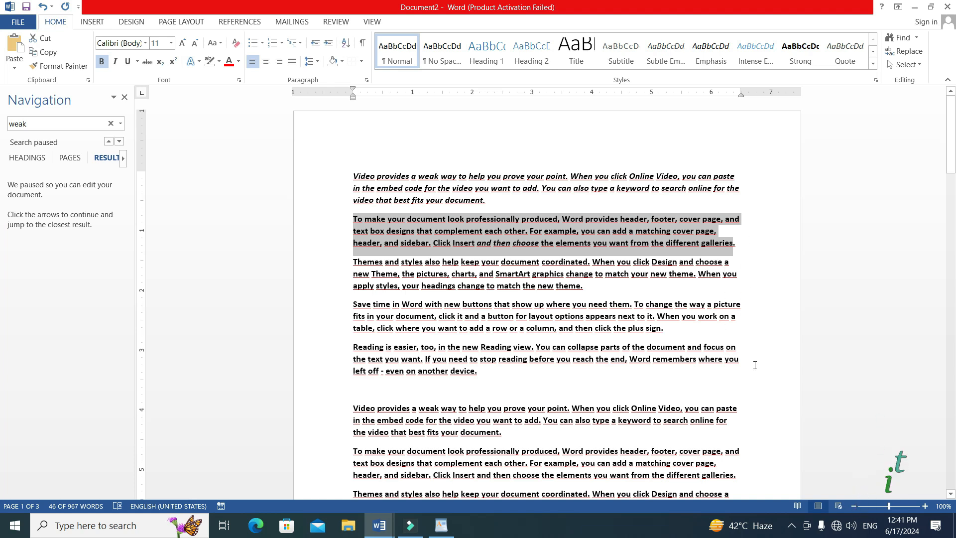
pyautogui.click(642, 312)
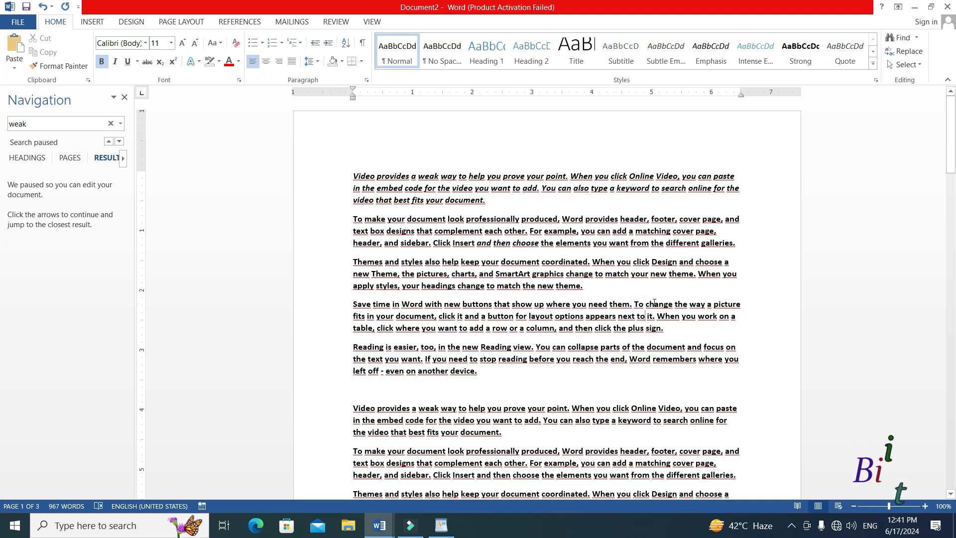
pyautogui.hotkey('ctrl', 'a')
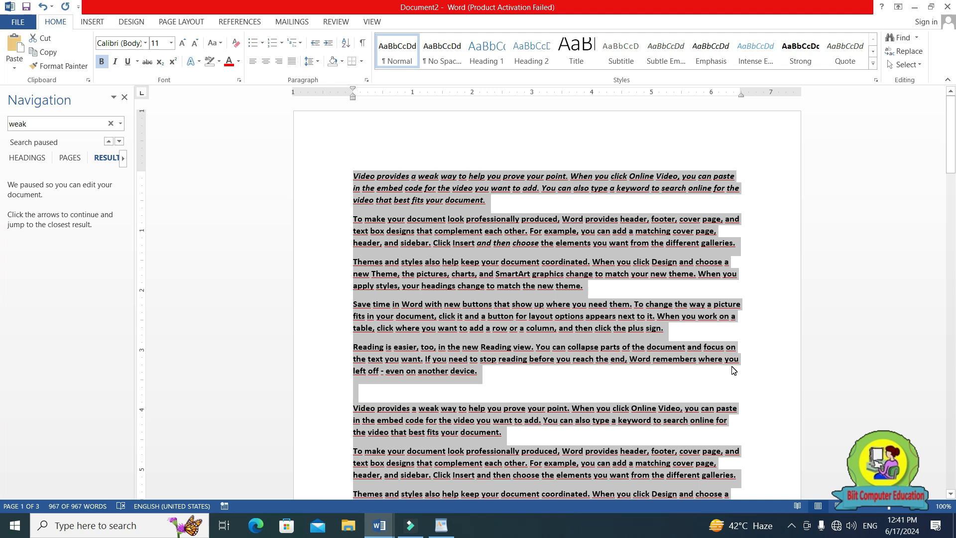
pyautogui.hotkey('ctrl', 'j')
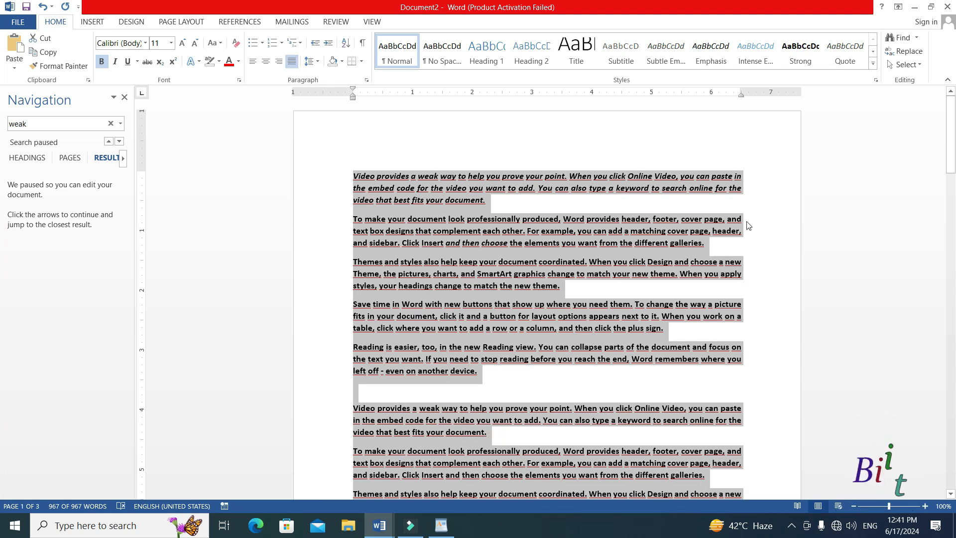
pyautogui.click(732, 263)
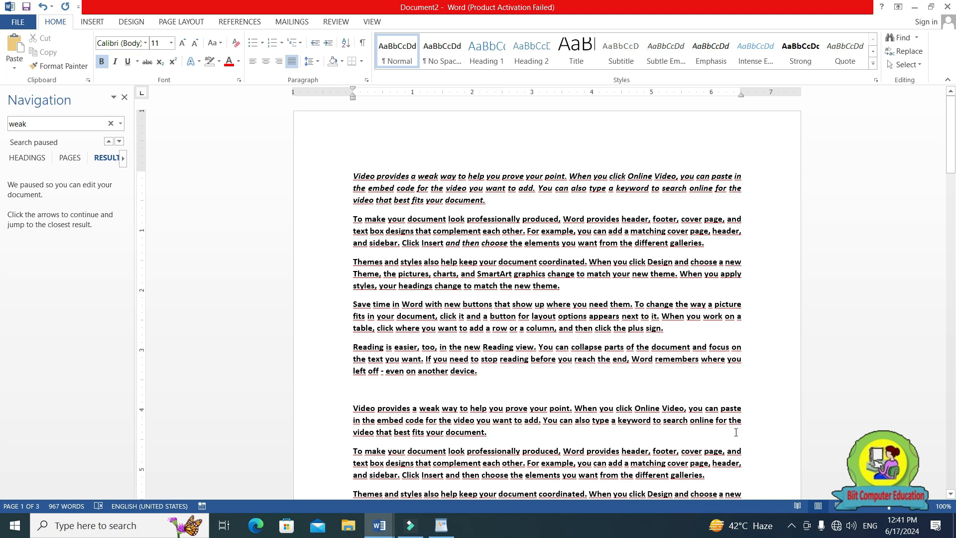
# Switch to the a to z shortcut keys document and highlight part of the Hyperlink shortcut's Hindi explanation.
pyautogui.moveTo(379, 525)
pyautogui.click(302, 468)
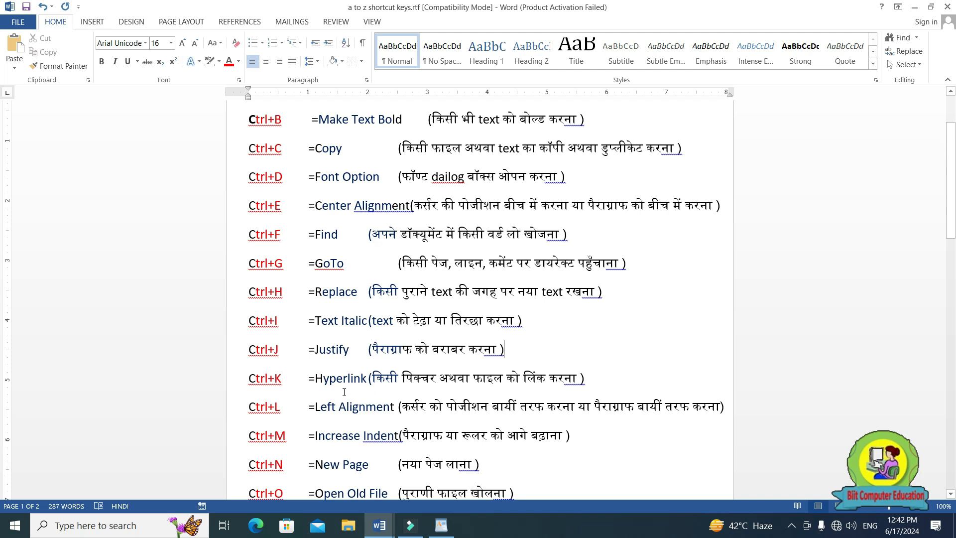
pyautogui.moveTo(371, 379); pyautogui.dragTo(525, 382)
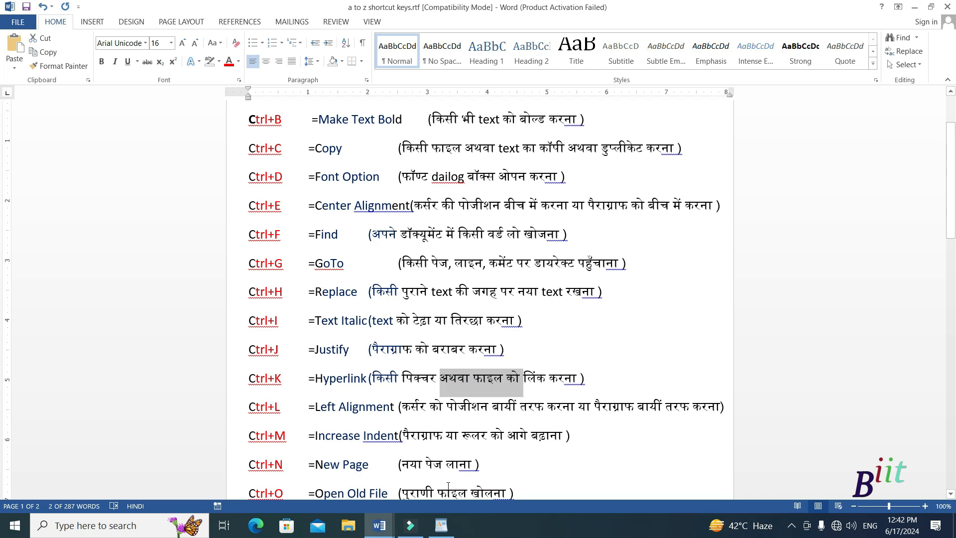
# Switch to Document2 and hyperlink "Word" in the fourth paragraph to ganesh.jpg in D:\images.
pyautogui.moveTo(385, 531)
pyautogui.click(428, 468)
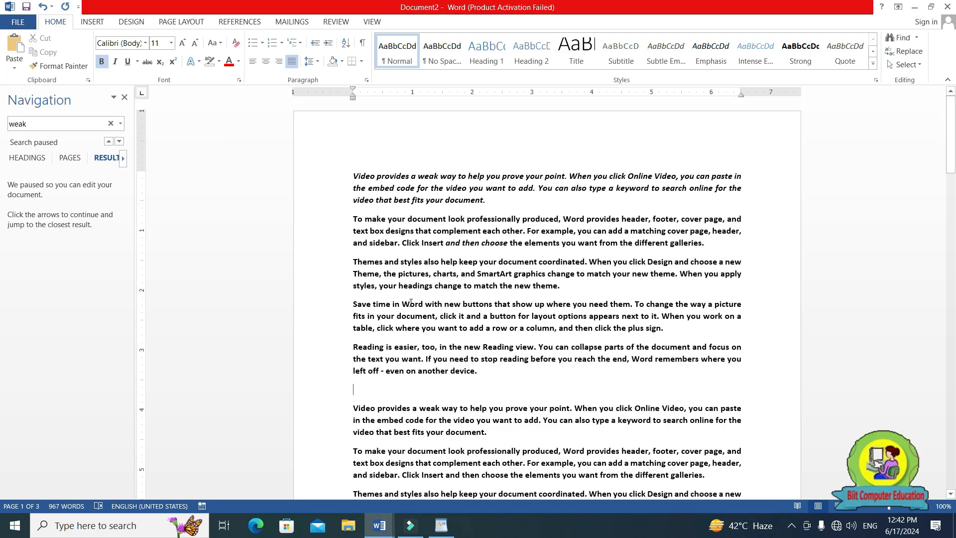
pyautogui.doubleClick(420, 307)
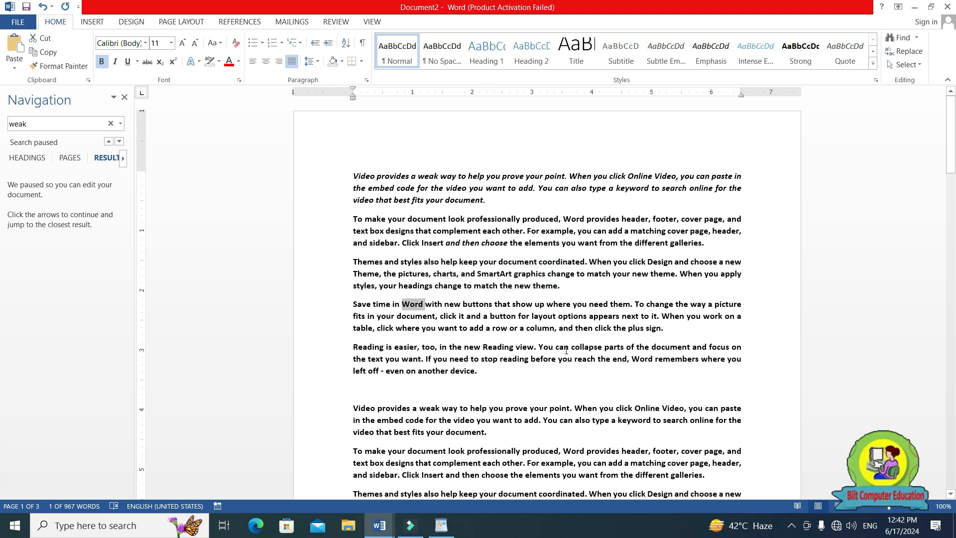
pyautogui.hotkey('ctrl', 'k')
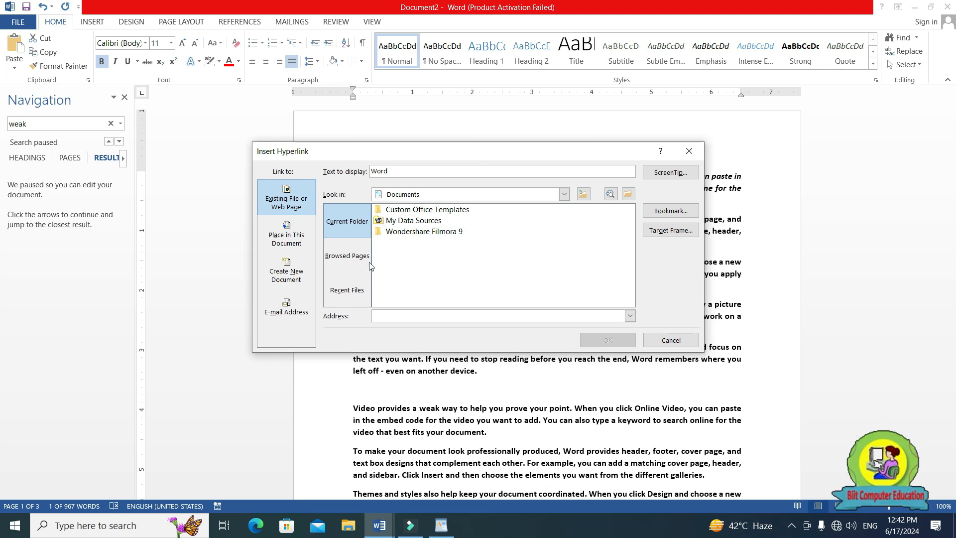
pyautogui.click(346, 257)
pyautogui.click(347, 221)
pyautogui.click(564, 194)
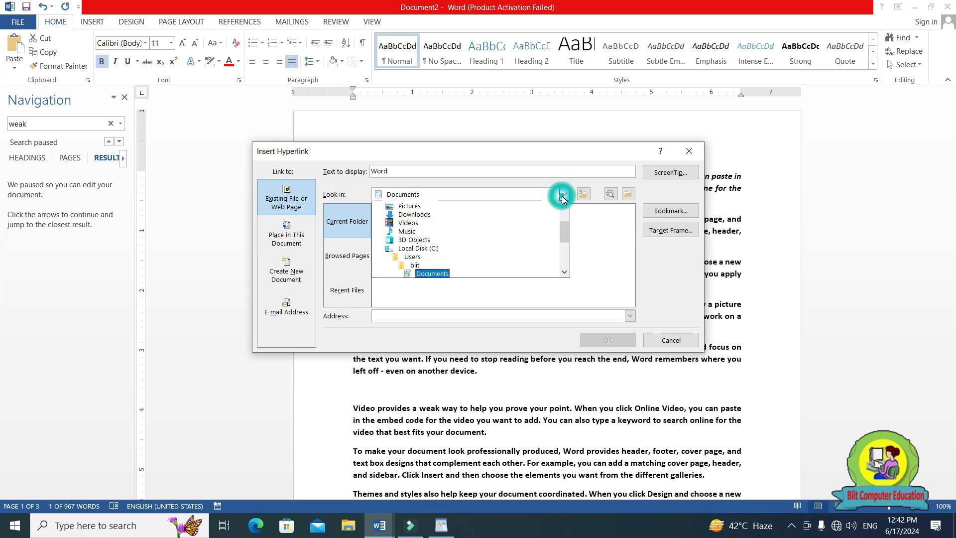
pyautogui.scroll(-2, 433, 259)
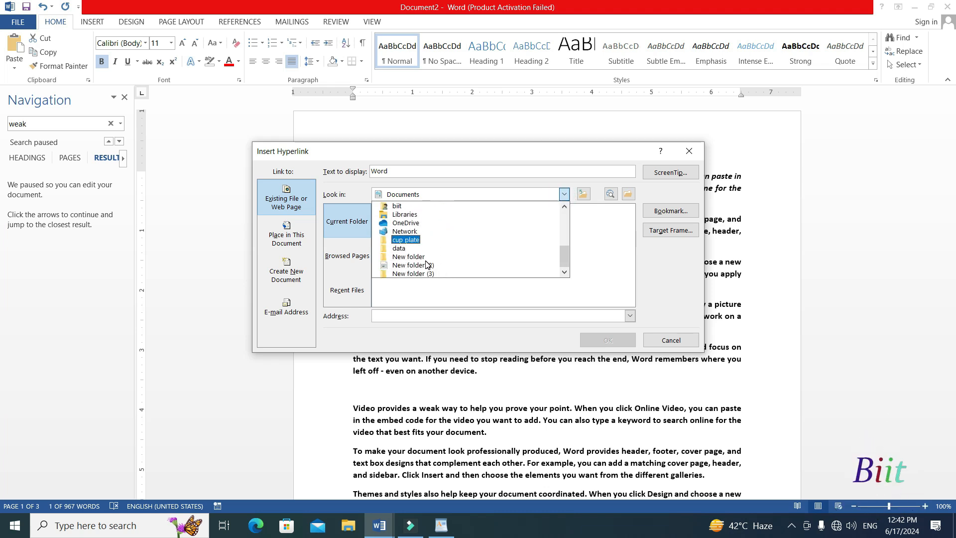
pyautogui.scroll(1, 426, 262)
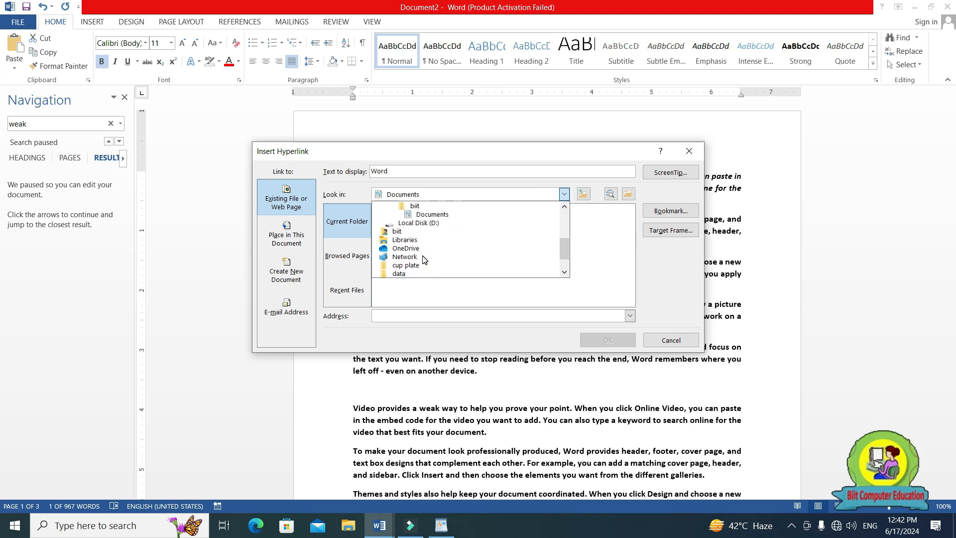
pyautogui.scroll(1, 419, 262)
pyautogui.click(417, 249)
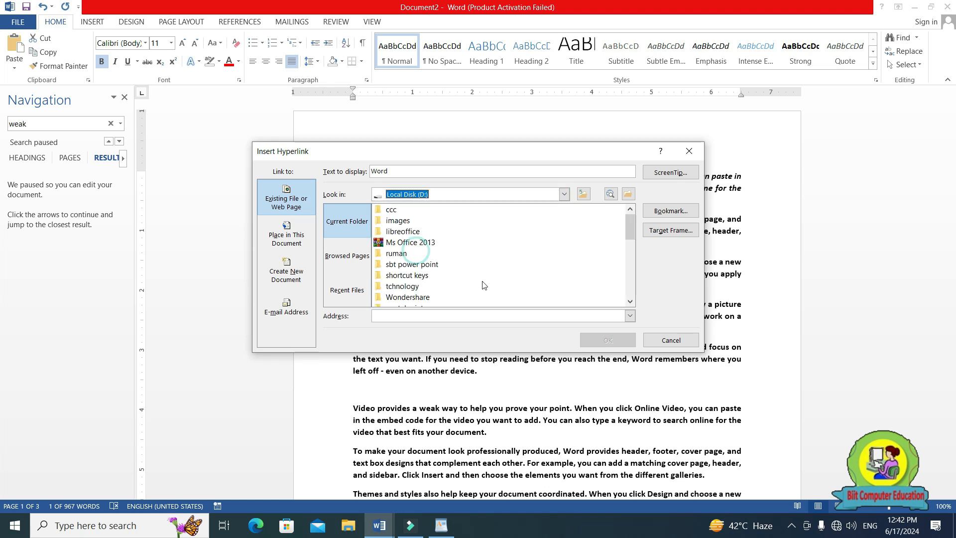
pyautogui.doubleClick(388, 225)
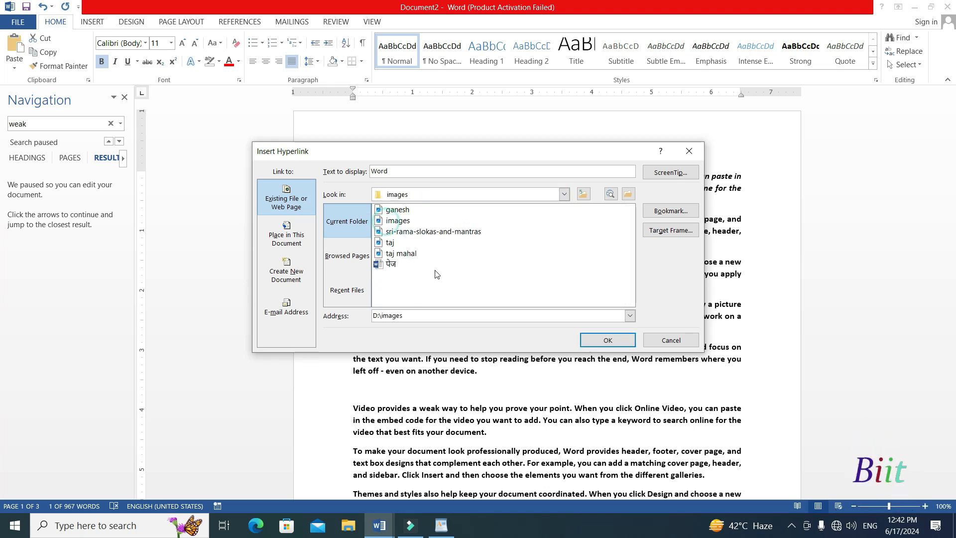
pyautogui.click(393, 210)
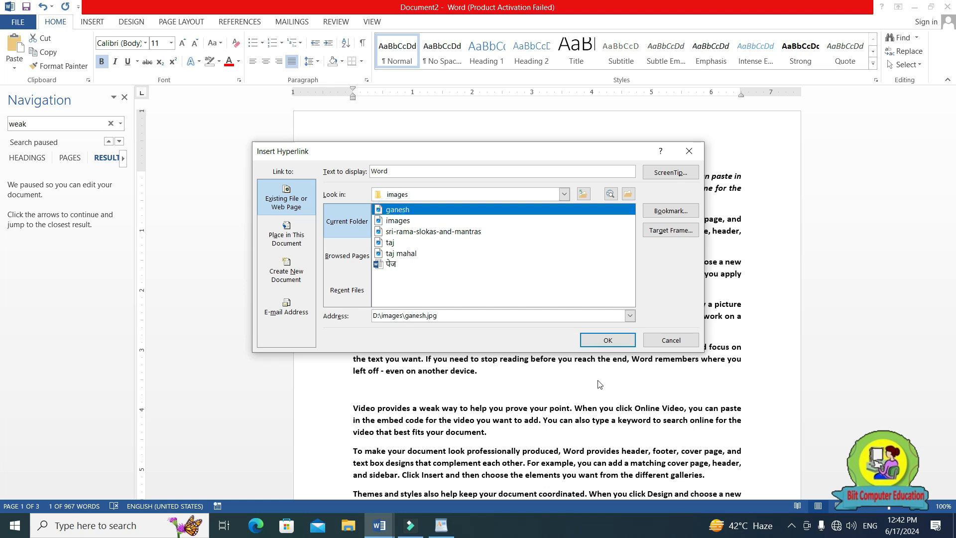
pyautogui.click(608, 340)
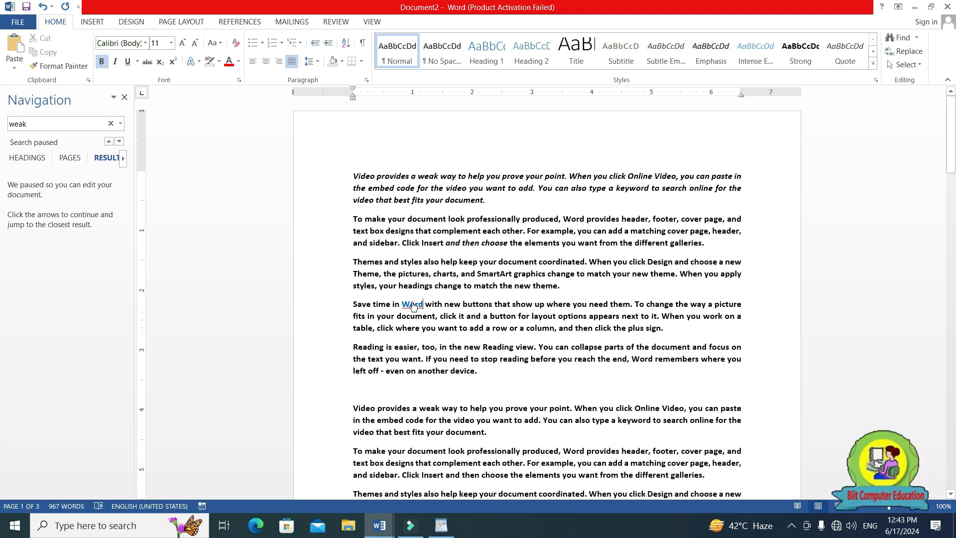
# Follow the "Word" hyperlink to view the linked picture, and close the picture viewer.
pyautogui.keyDown('ctrl'); pyautogui.click(412, 305); pyautogui.keyUp('ctrl')
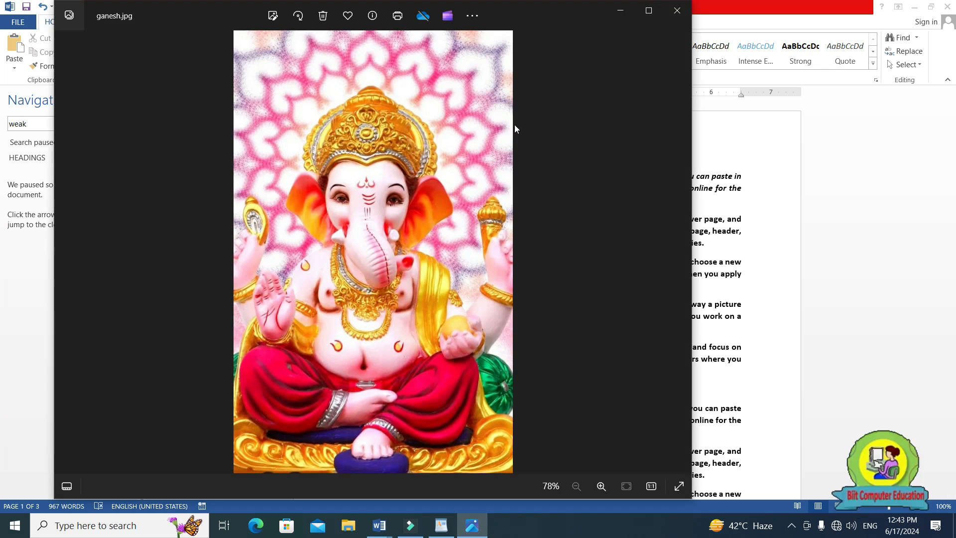
pyautogui.click(677, 11)
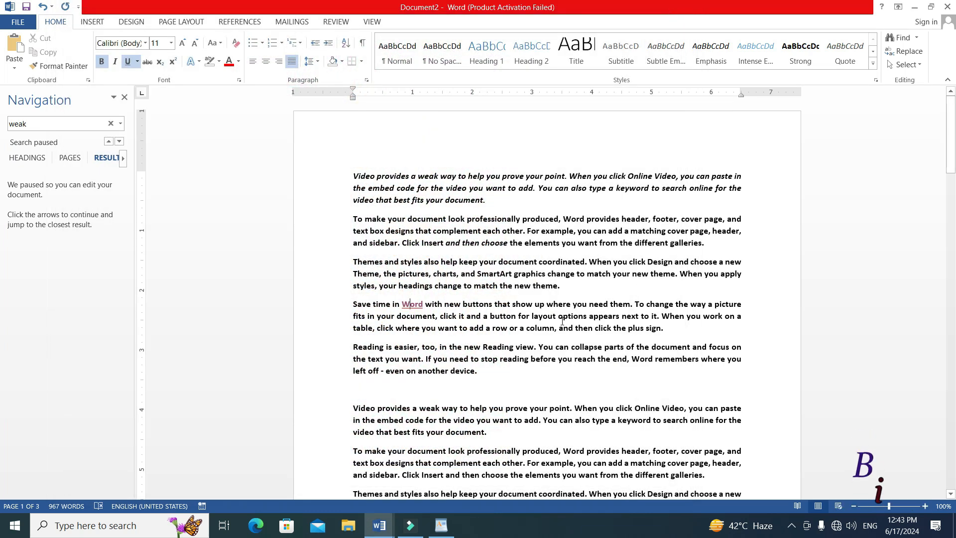
# Hyperlink "option" within "options" in the fourth paragraph to the letter listed directly below "Dear sir" on Local Disk (D:).
pyautogui.moveTo(578, 319); pyautogui.dragTo(585, 320)
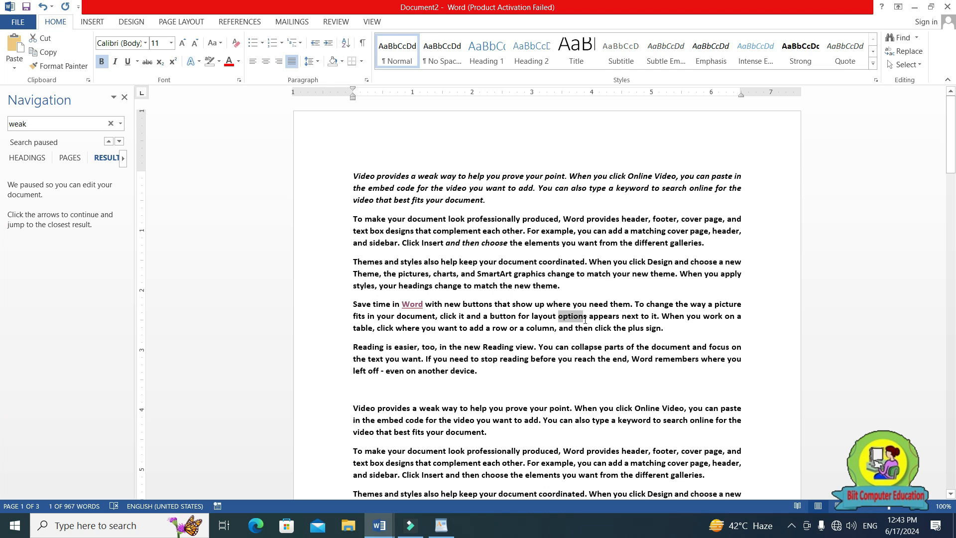
pyautogui.hotkey('ctrl', 'k')
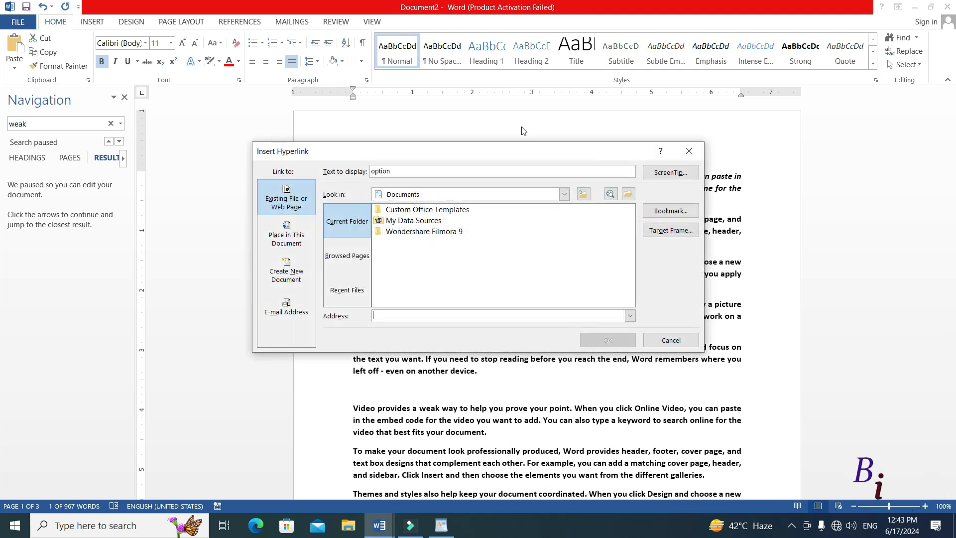
pyautogui.click(564, 194)
pyautogui.scroll(-2, 433, 249)
pyautogui.click(436, 263)
pyautogui.scroll(-5, 428, 264)
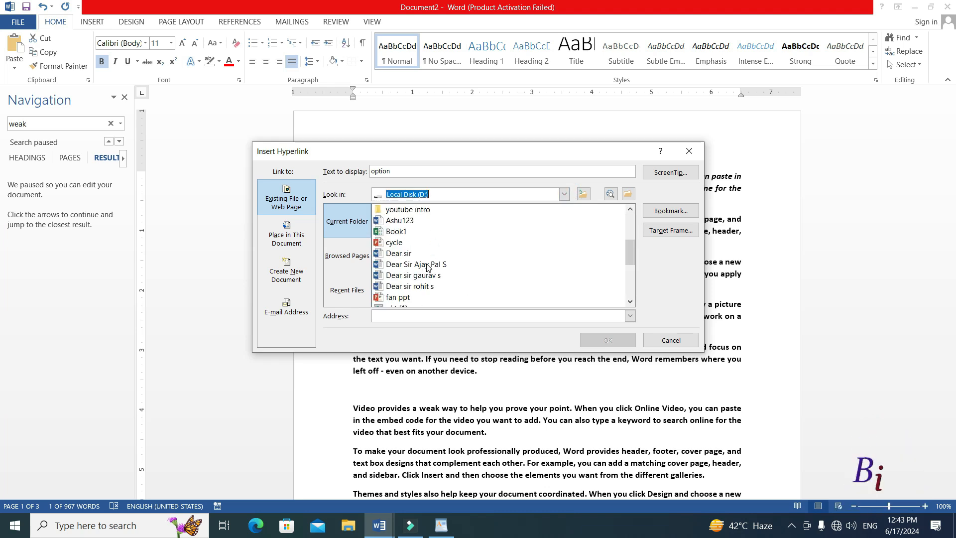
pyautogui.click(421, 264)
pyautogui.click(603, 341)
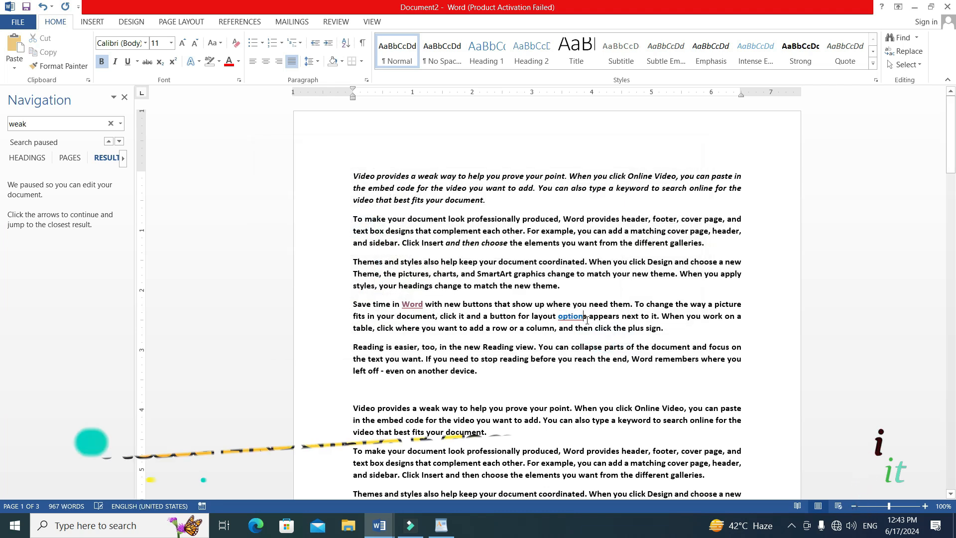
# Follow the "option" hyperlink, allow the linked letter to open, and close that letter.
pyautogui.keyDown('ctrl'); pyautogui.click(567, 317); pyautogui.keyUp('ctrl')
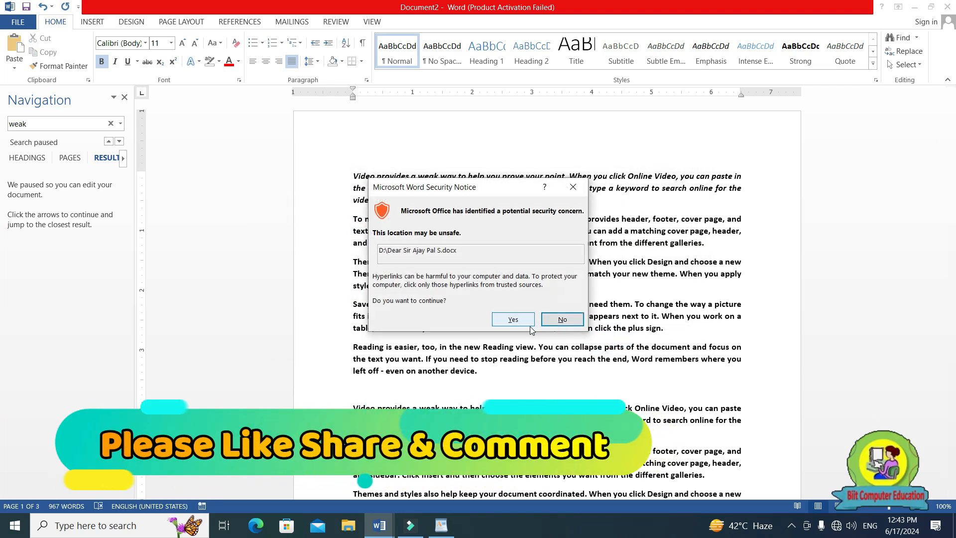
pyautogui.click(513, 319)
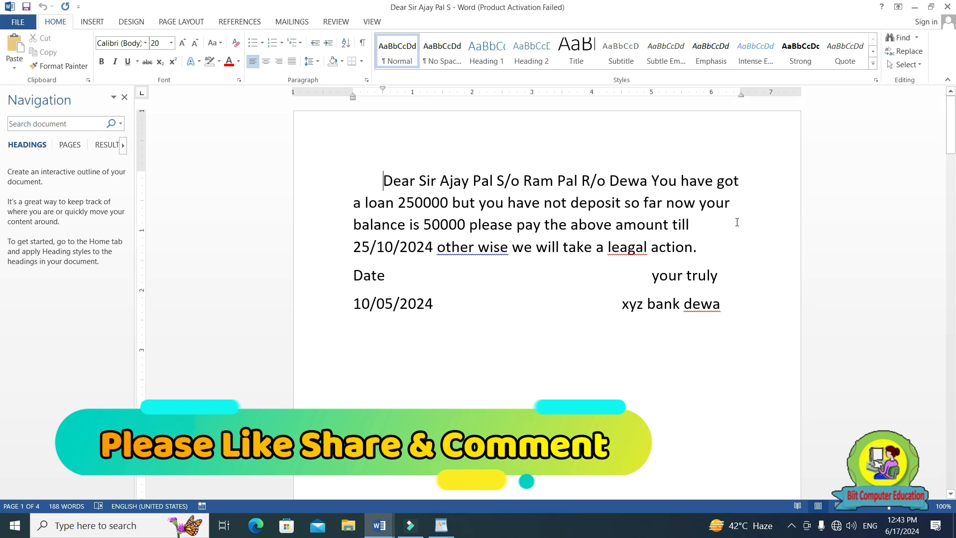
pyautogui.click(947, 7)
# Switch to the a to z shortcut keys document and highlight the Ctrl+L entry for Left Alignment.
pyautogui.scroll(-2, 557, 311)
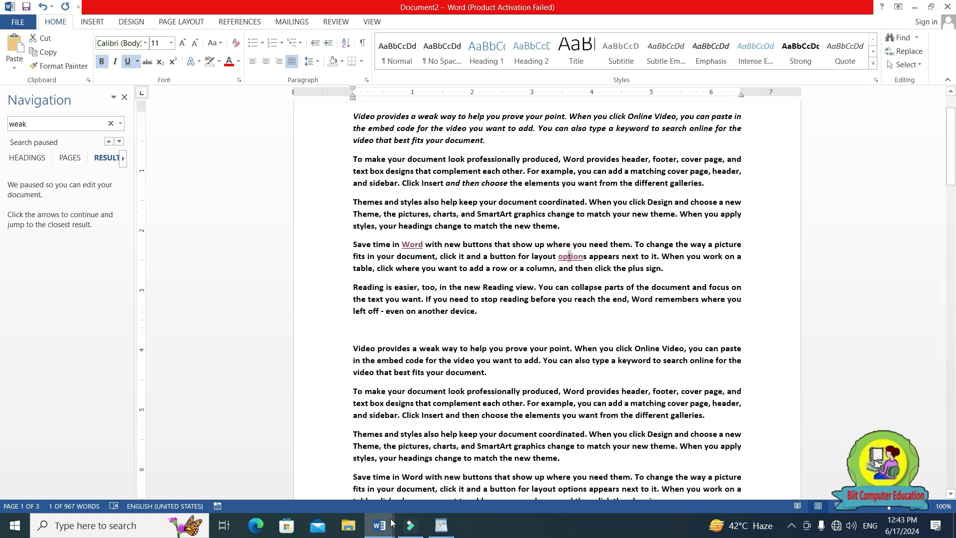
pyautogui.moveTo(391, 523)
pyautogui.click(304, 485)
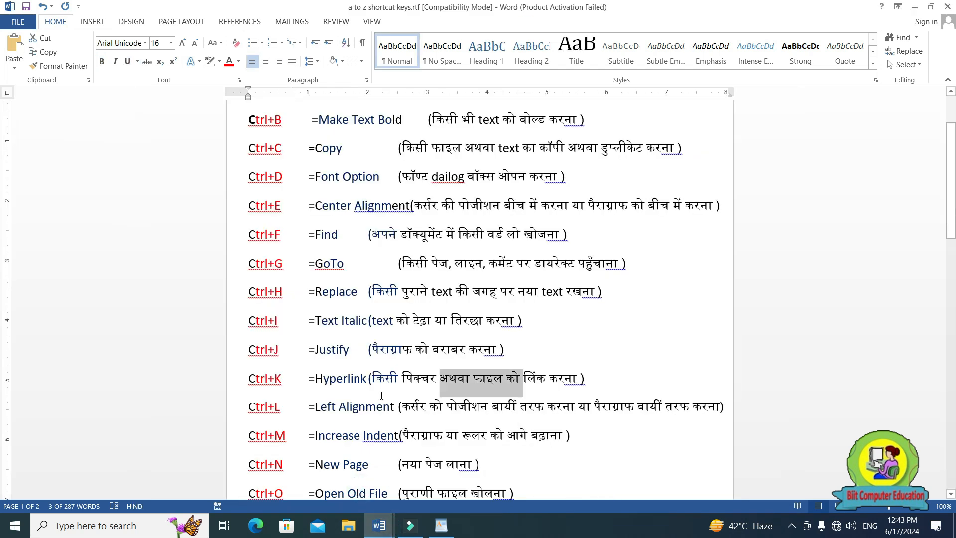
pyautogui.scroll(-2, 262, 365)
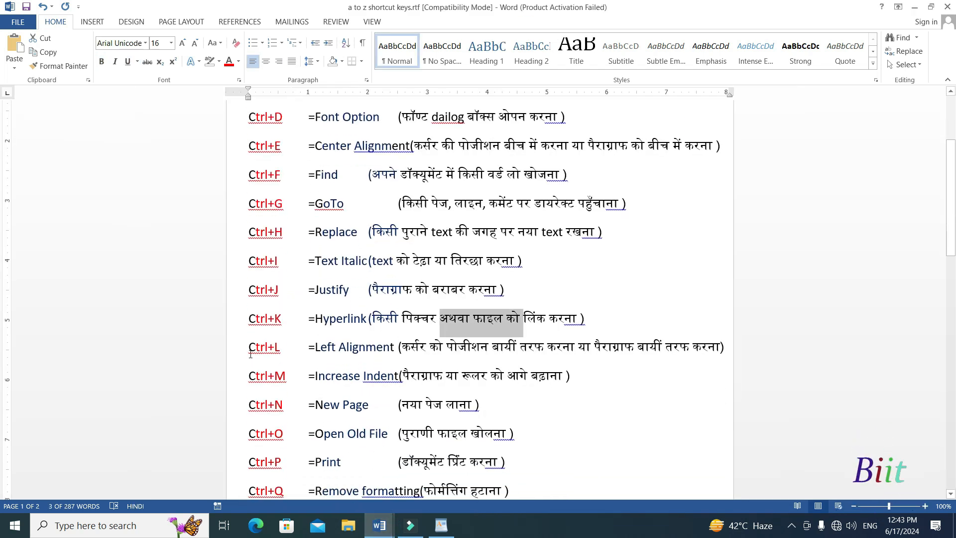
pyautogui.moveTo(250, 354); pyautogui.dragTo(304, 356)
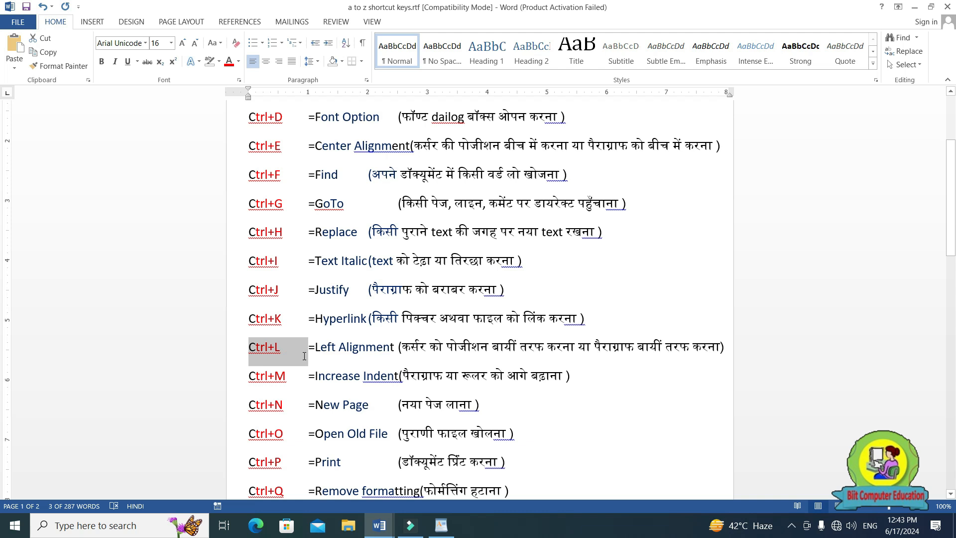
# Switch to Document2, add an empty paragraph after "even on another device.", and left-align it.
pyautogui.click(380, 525)
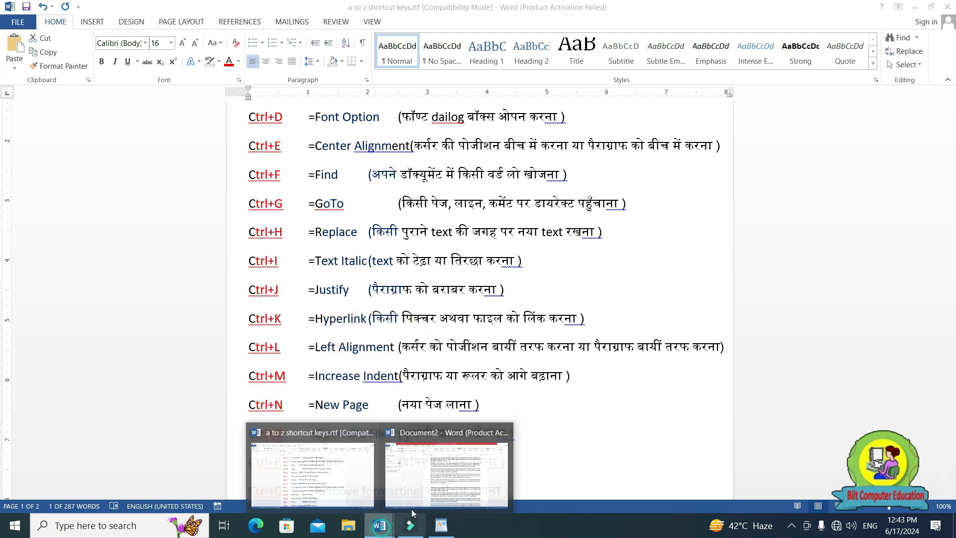
pyautogui.click(412, 513)
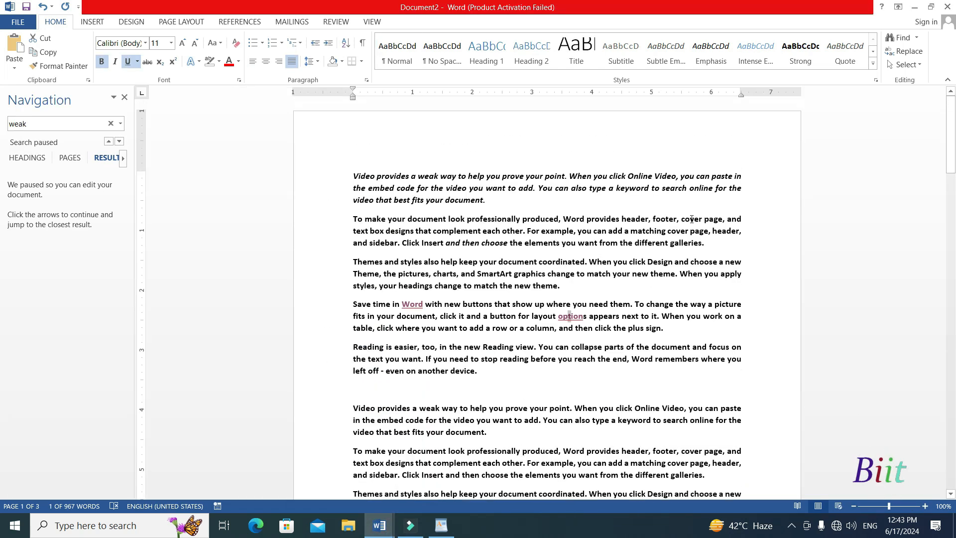
pyautogui.click(495, 378)
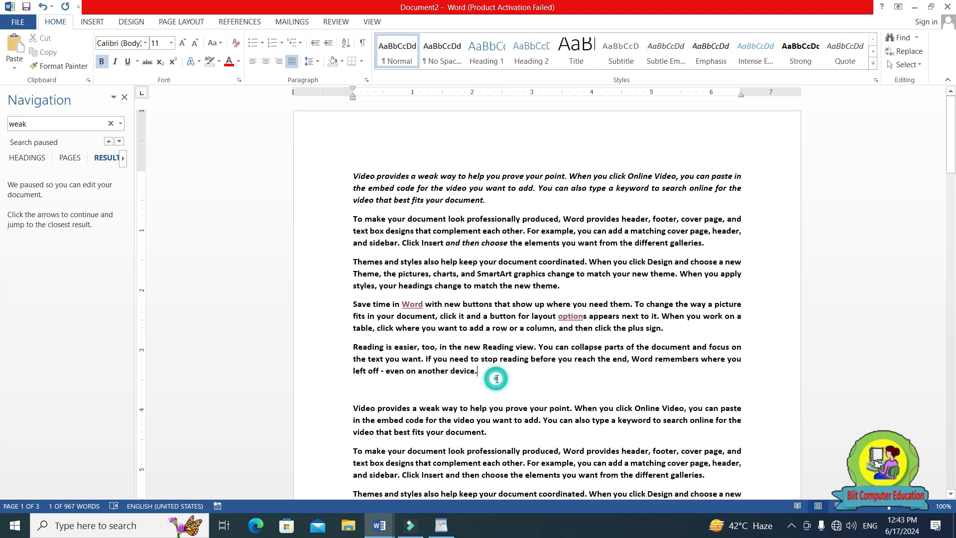
pyautogui.press('Return')
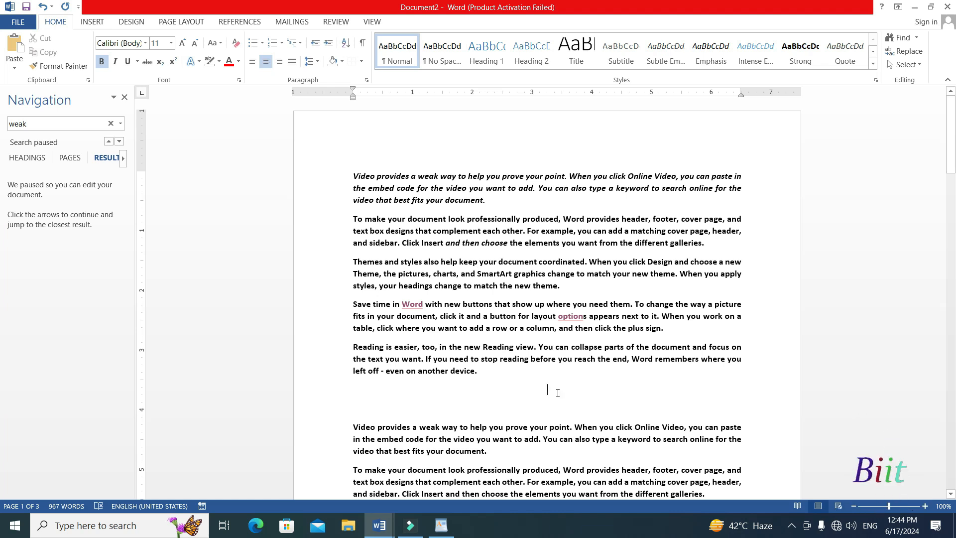
pyautogui.hotkey('ctrl', 'l')
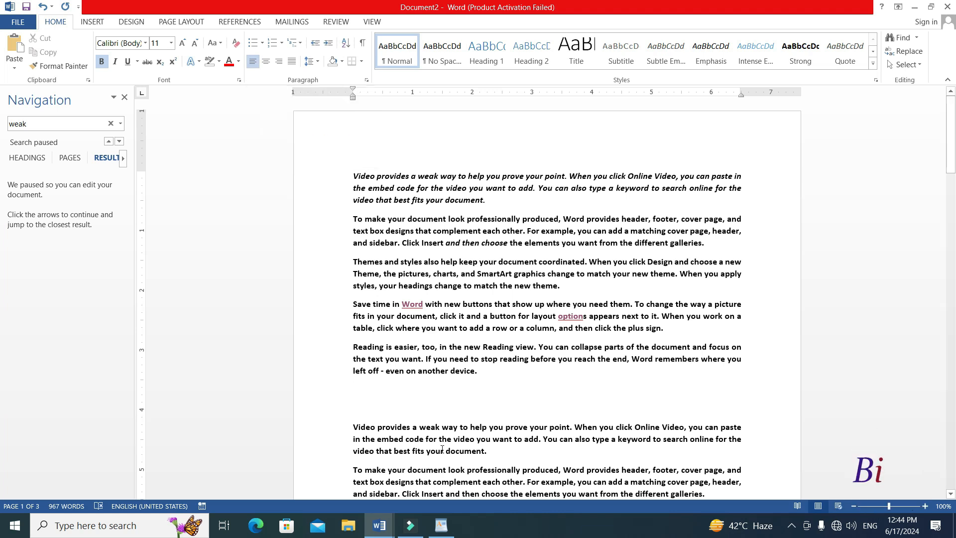
# Enter the centered sample lines "Oiuig odfugdgd", "Fdug oud gd" and "gifd" below the fifth paragraph.
pyautogui.write('iuig odfugdgd')
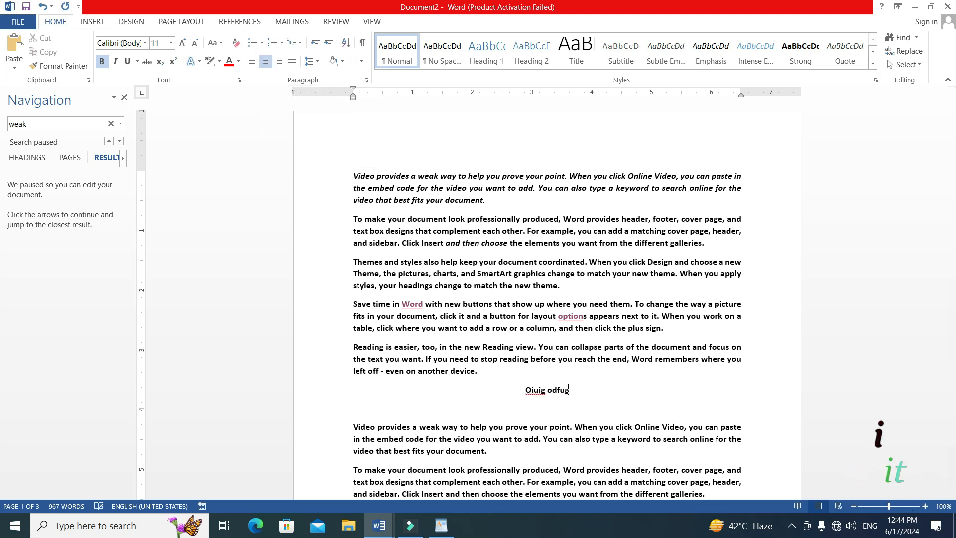
pyautogui.press('Return')
pyautogui.write('Fdug oud gd')
pyautogui.press('Return')
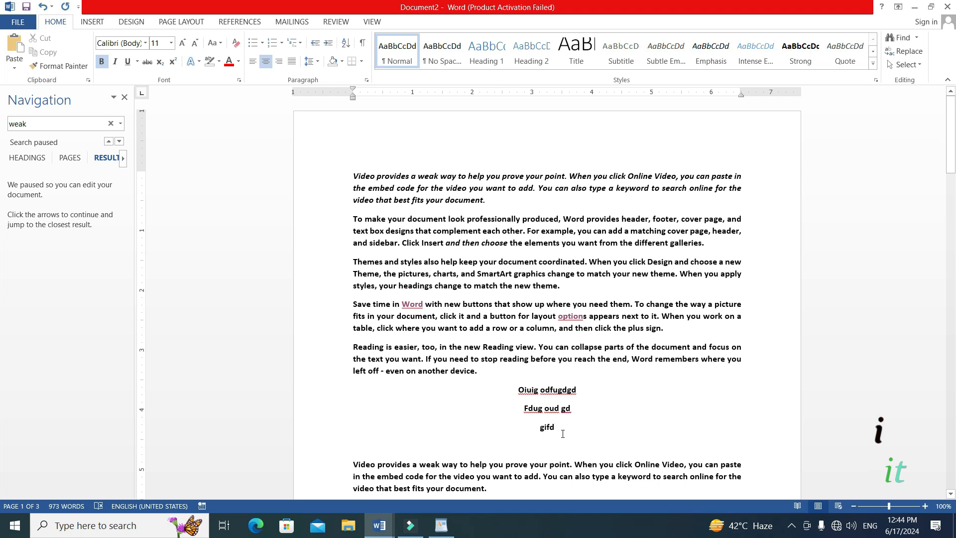
# Select the three centered sample lines and left-align them.
pyautogui.hotkey('shift', 'Up')
pyautogui.hotkey('shift', 'Up')
pyautogui.hotkey('shift', 'Up')
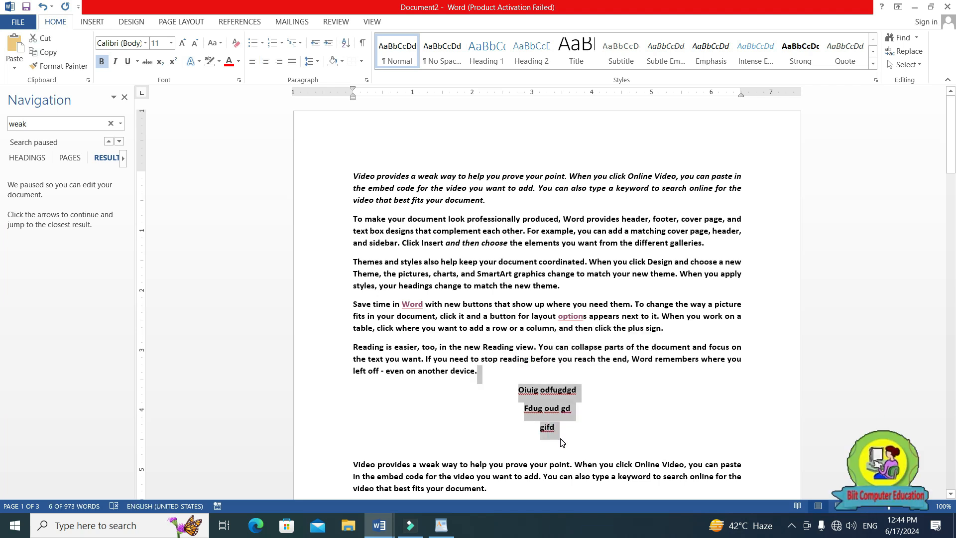
pyautogui.hotkey('ctrl', 'l')
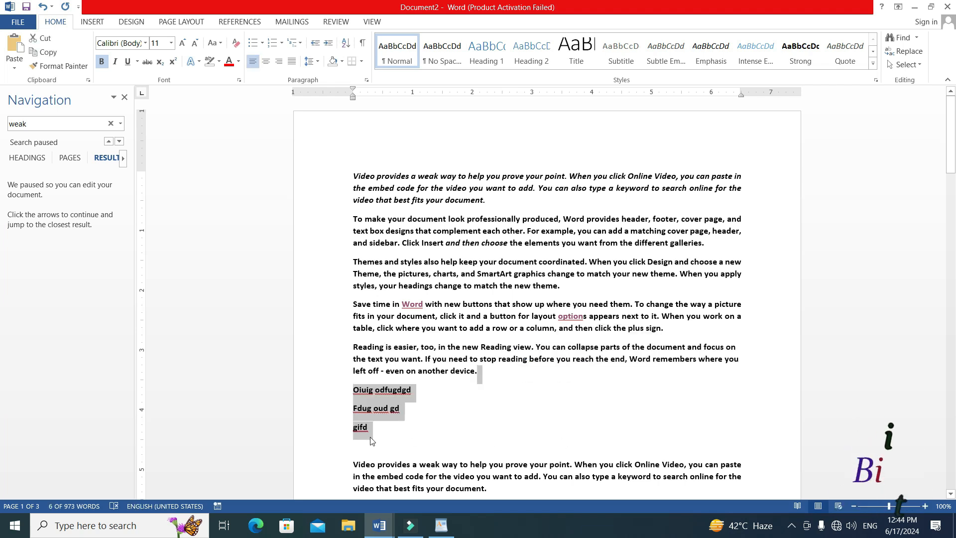
# Continue the "Gifd" line with "gudoiug" and add another left-aligned line reading "gdf gid".
pyautogui.click(382, 432)
pyautogui.write('gudoiug')
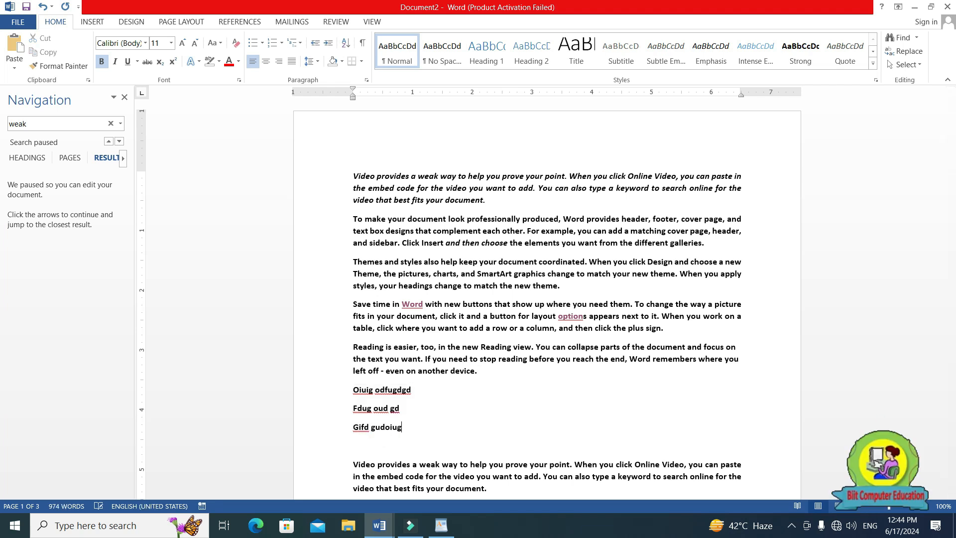
pyautogui.press('Return')
pyautogui.write('gdf gid')
pyautogui.press('Return')
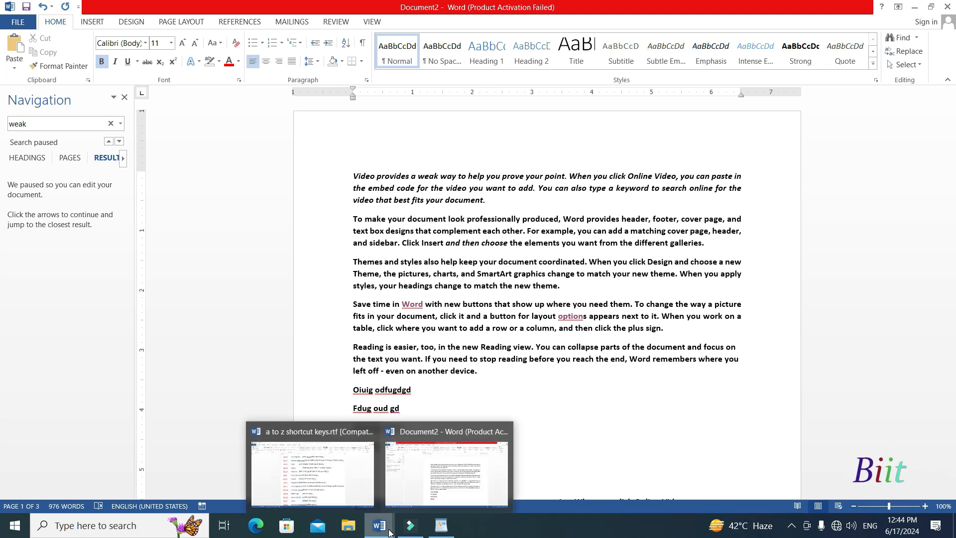
# Switch to the a to z shortcut keys document and highlight the Ctrl+M entry for Increase Indent.
pyautogui.moveTo(380, 531)
pyautogui.click(354, 494)
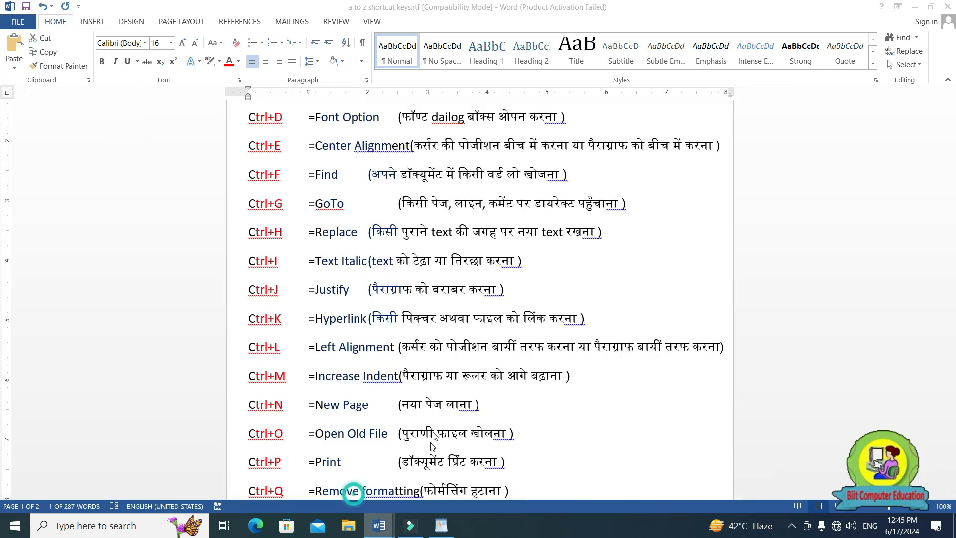
pyautogui.moveTo(249, 380); pyautogui.dragTo(582, 380)
pyautogui.click(311, 380)
pyautogui.click(408, 380)
pyautogui.click(614, 381)
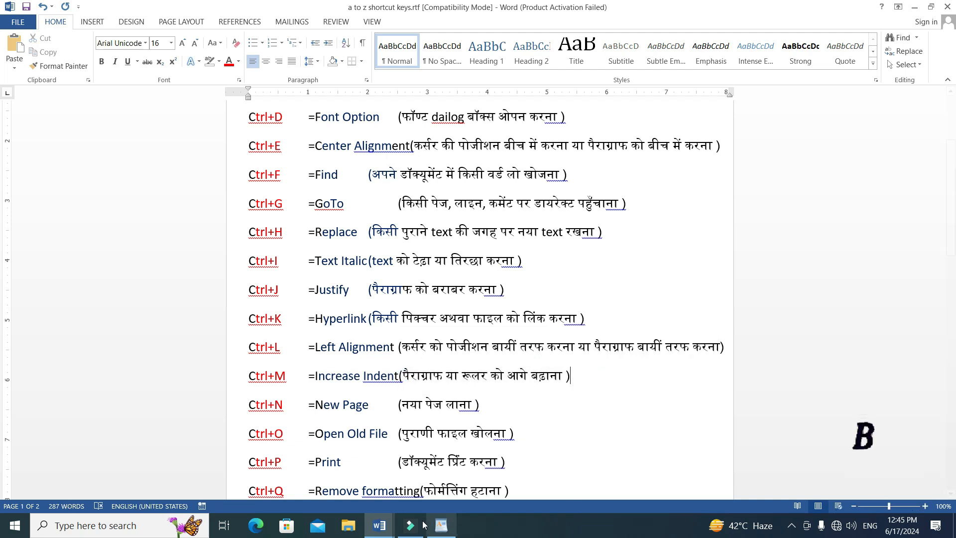
# Switch to Document2 and increase the first paragraph's left indent in steps up to the 5-inch ruler mark.
pyautogui.moveTo(379, 525)
pyautogui.click(436, 486)
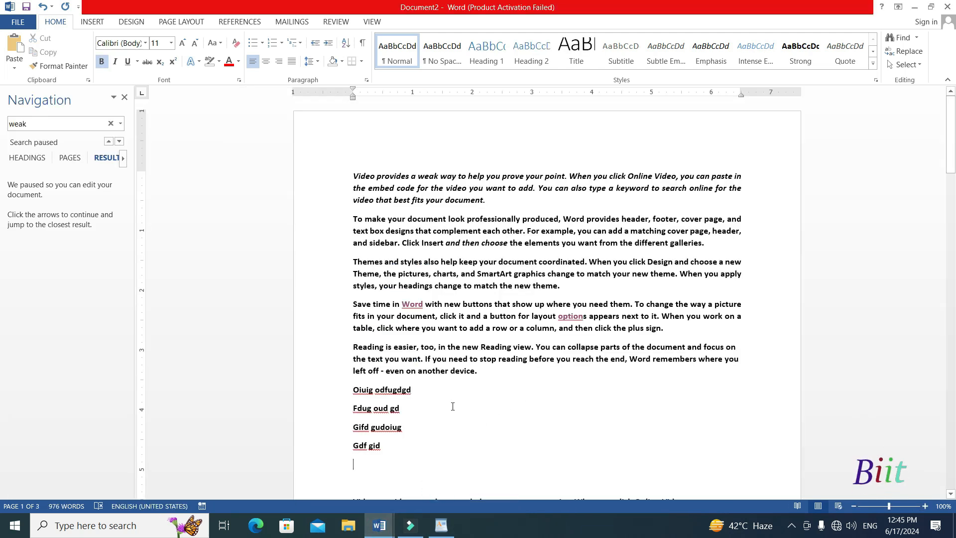
pyautogui.scroll(-2, 452, 406)
pyautogui.scroll(1, 451, 406)
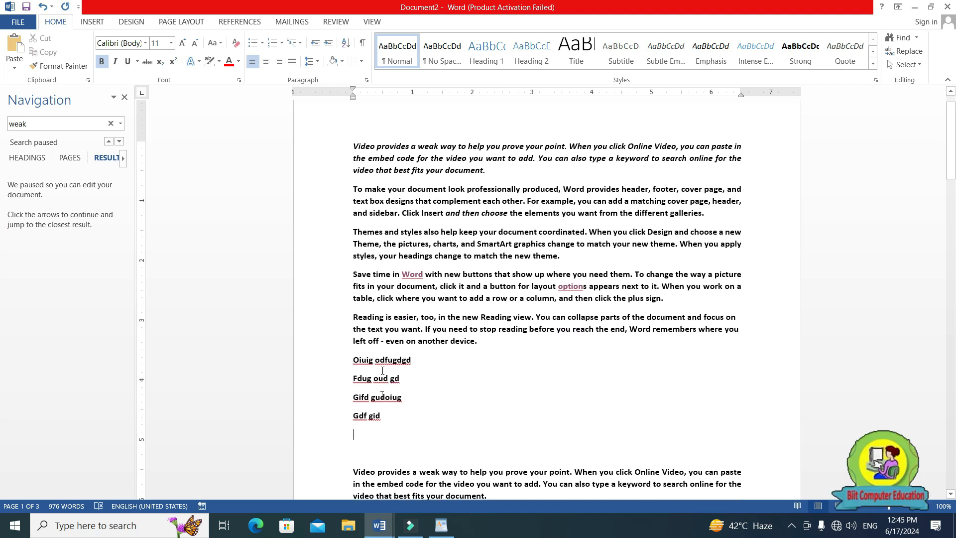
pyautogui.scroll(1, 379, 254)
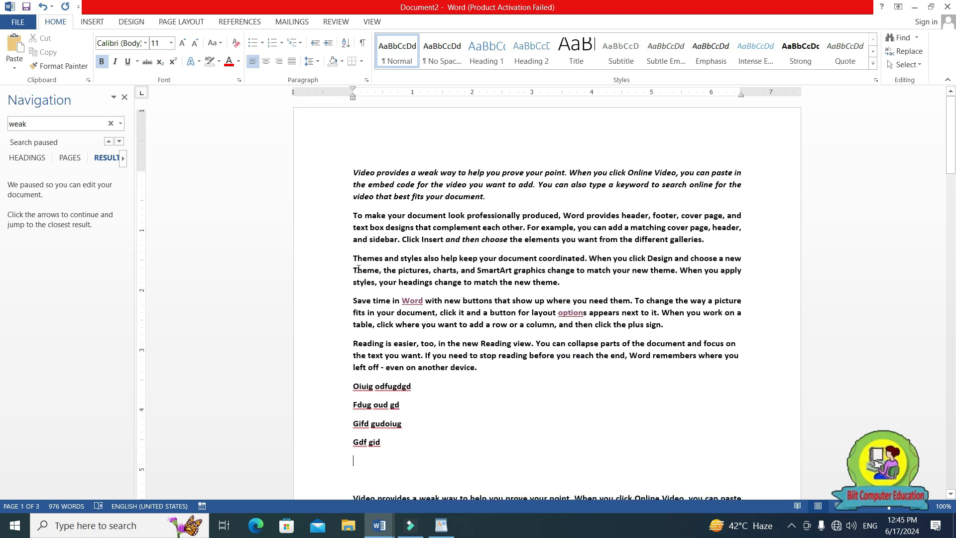
pyautogui.click(400, 187)
pyautogui.moveTo(354, 176); pyautogui.dragTo(486, 201)
pyautogui.click(500, 205)
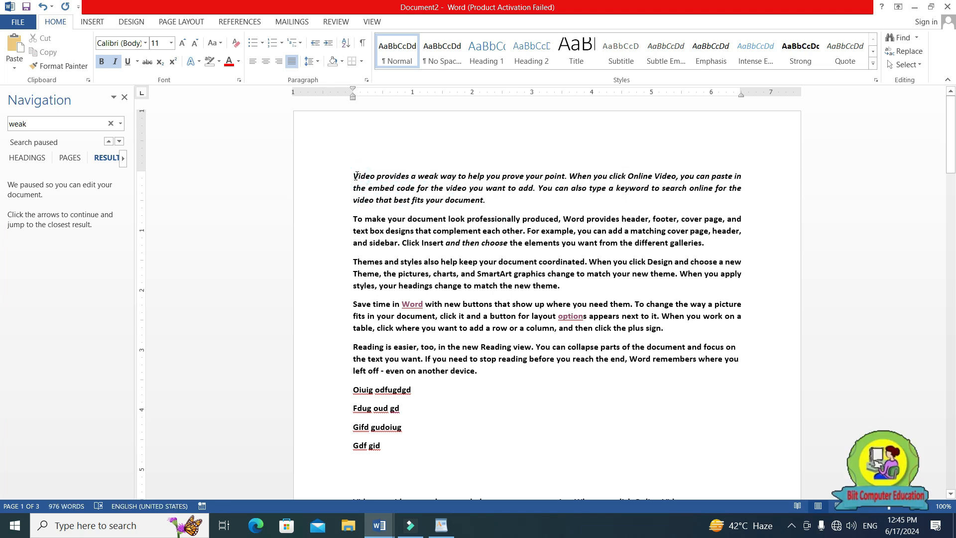
pyautogui.hotkey('ctrl', 'm')
pyautogui.hotkey('ctrl', 'm')
pyautogui.hotkey('ctrl', 'm')
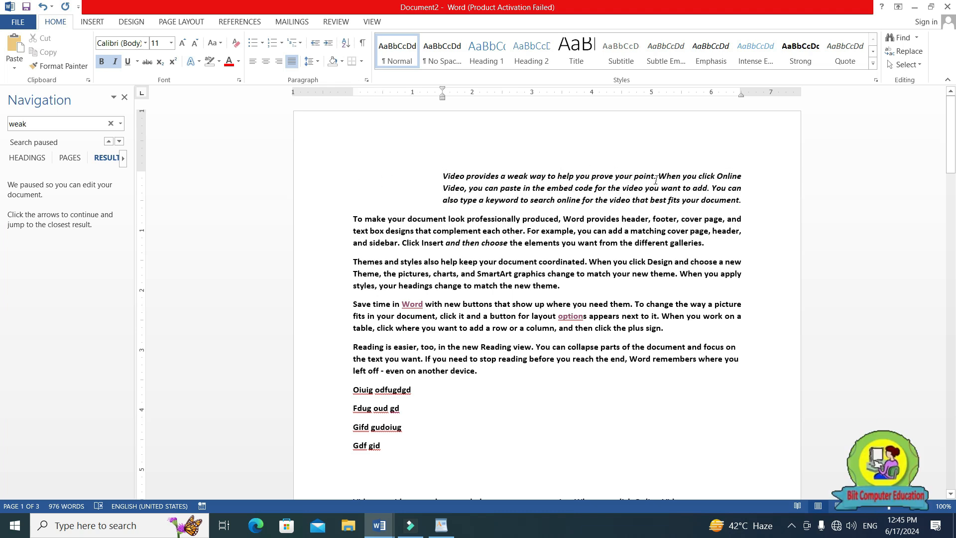
pyautogui.hotkey('ctrl', 'm')
pyautogui.hotkey('ctrl', 'm')
pyautogui.hotkey('ctrl', 'm')
pyautogui.hotkey('ctrl', 'm')
pyautogui.hotkey('ctrl', 'm')
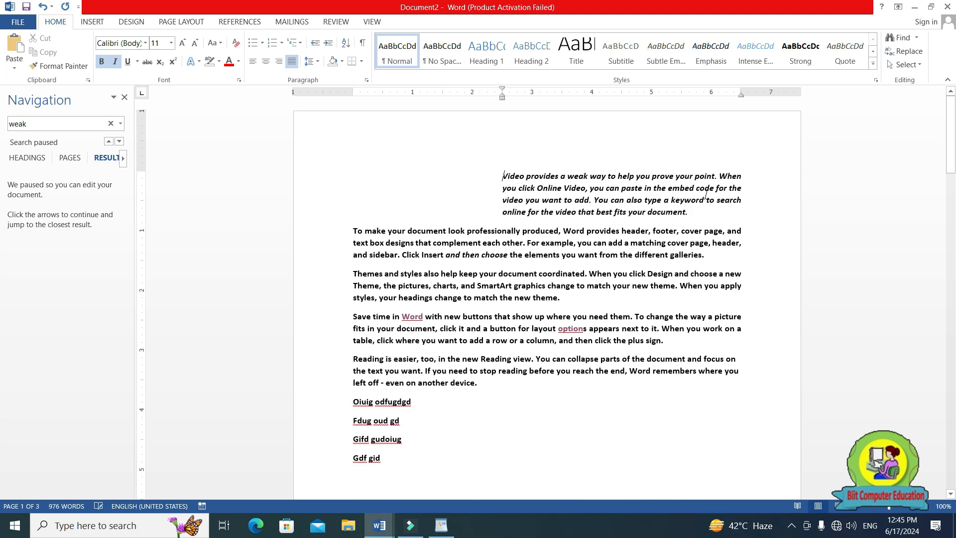
pyautogui.hotkey('ctrl', 'm')
pyautogui.hotkey('ctrl', 'm')
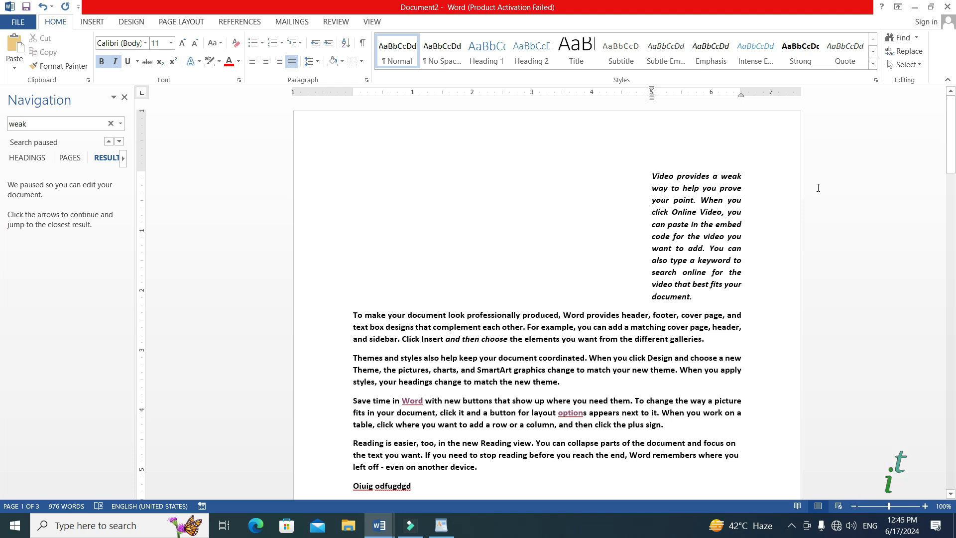
# Decrease the first paragraph's indent in steps back to the left margin.
pyautogui.hotkey('ctrl', 'shift', 'm')
pyautogui.hotkey('ctrl', 'shift', 'm')
pyautogui.hotkey('ctrl', 'shift', 'm')
pyautogui.hotkey('ctrl', 'shift', 'm')
pyautogui.hotkey('ctrl', 'shift', 'm')
pyautogui.hotkey('ctrl', 'shift', 'm')
pyautogui.hotkey('ctrl', 'shift', 'm')
pyautogui.hotkey('ctrl', 'shift', 'm')
pyautogui.hotkey('ctrl', 'shift', 'm')
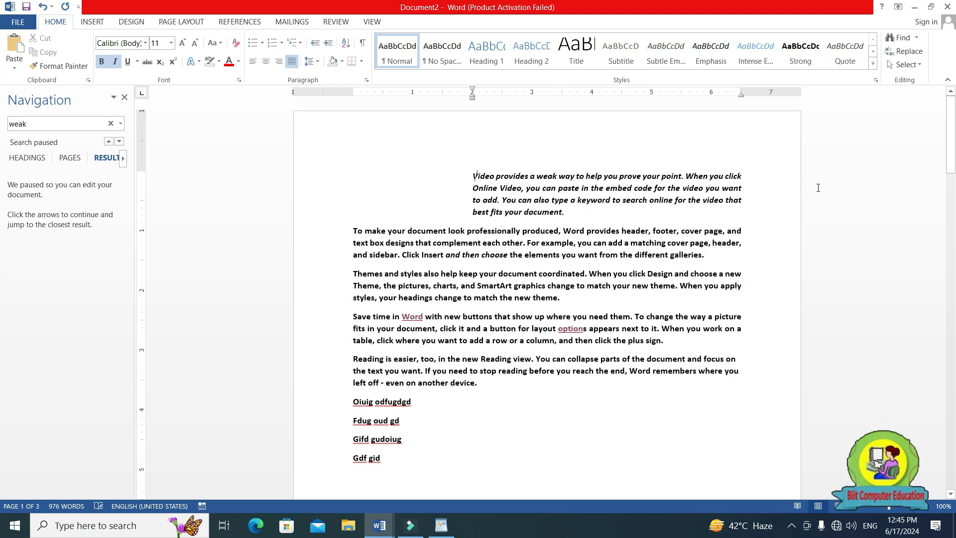
pyautogui.hotkey('ctrl', 'shift', 'm')
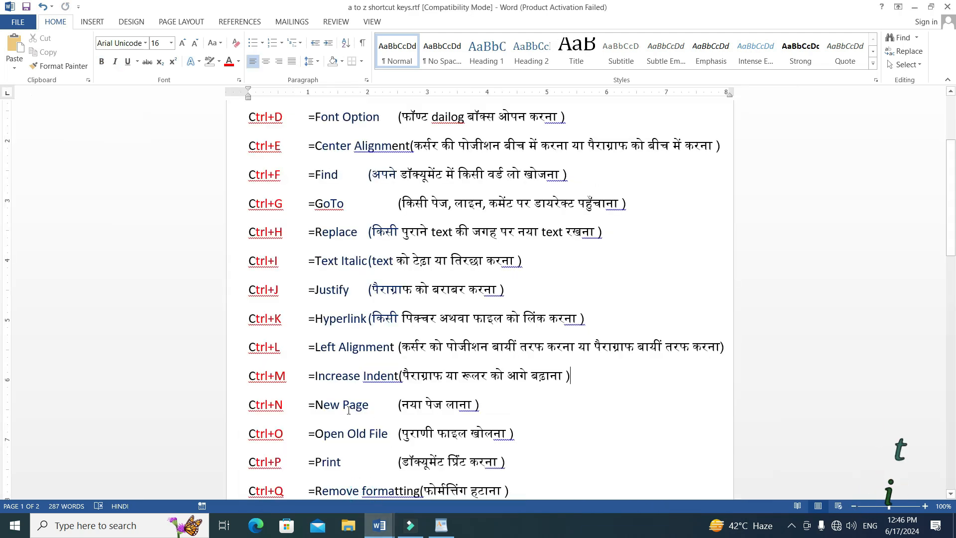
# Highlight "New Page" in the Ctrl+N entry of the a to z shortcut keys document and switch to Document2.
pyautogui.moveTo(243, 407); pyautogui.dragTo(360, 411)
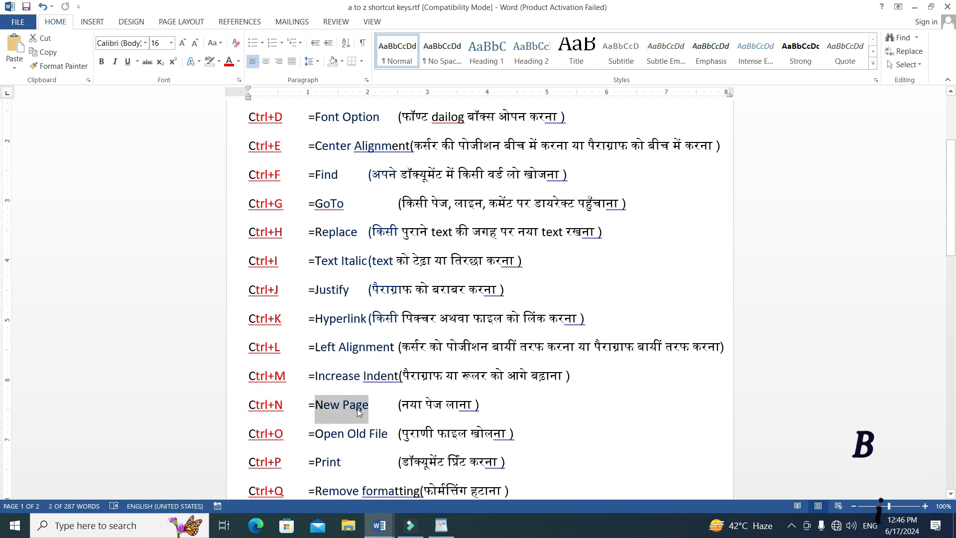
pyautogui.click(379, 525)
pyautogui.click(436, 486)
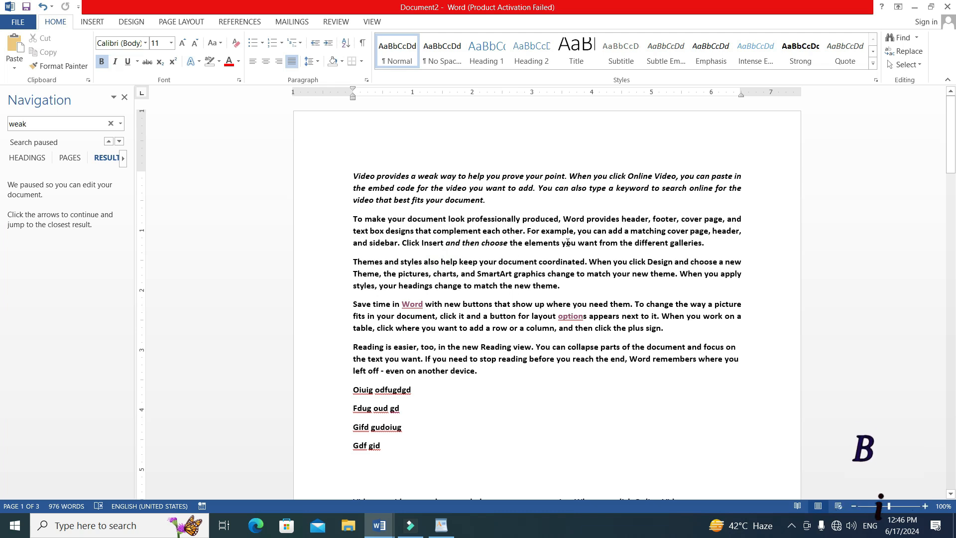
# Create a new blank document, hide its Navigation pane, and switch back to Document2.
pyautogui.hotkey('ctrl', 'n')
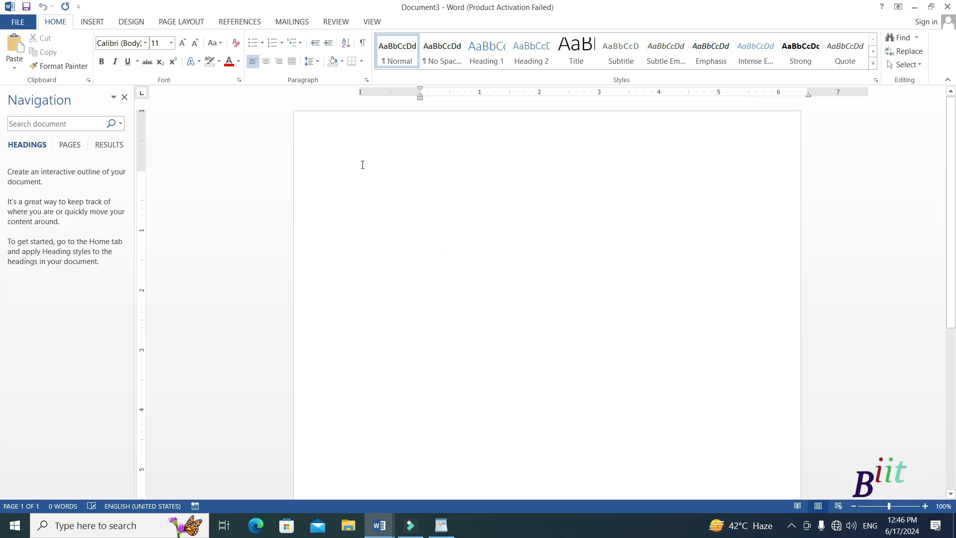
pyautogui.click(125, 97)
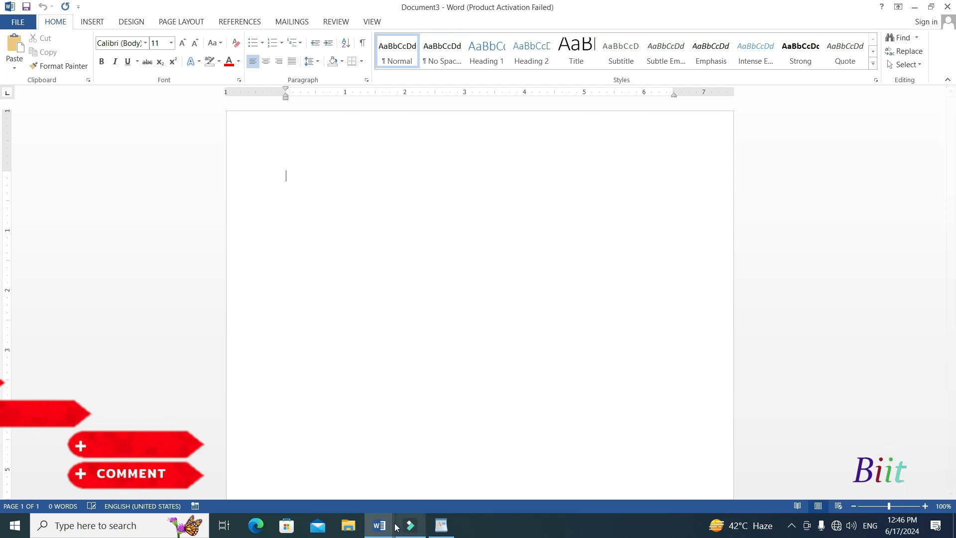
pyautogui.moveTo(389, 526)
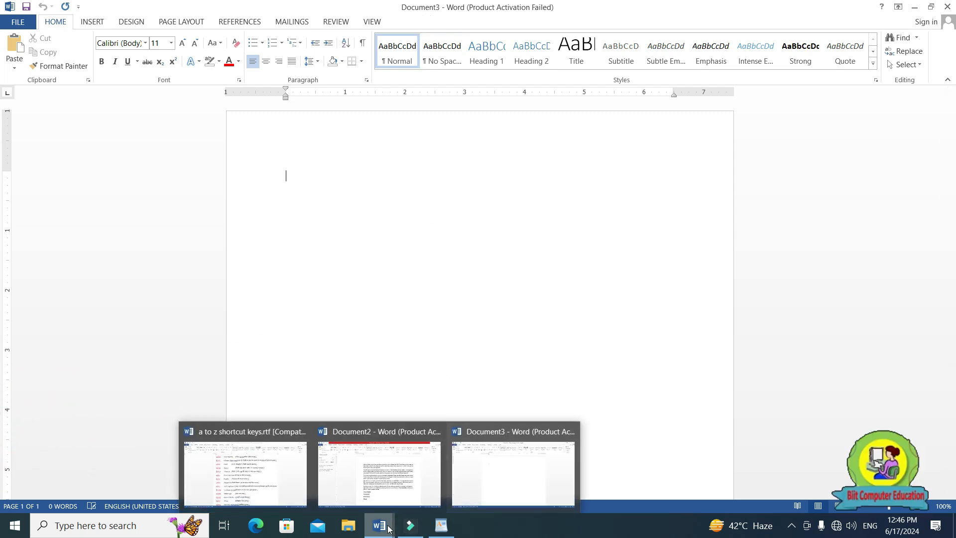
pyautogui.click(383, 473)
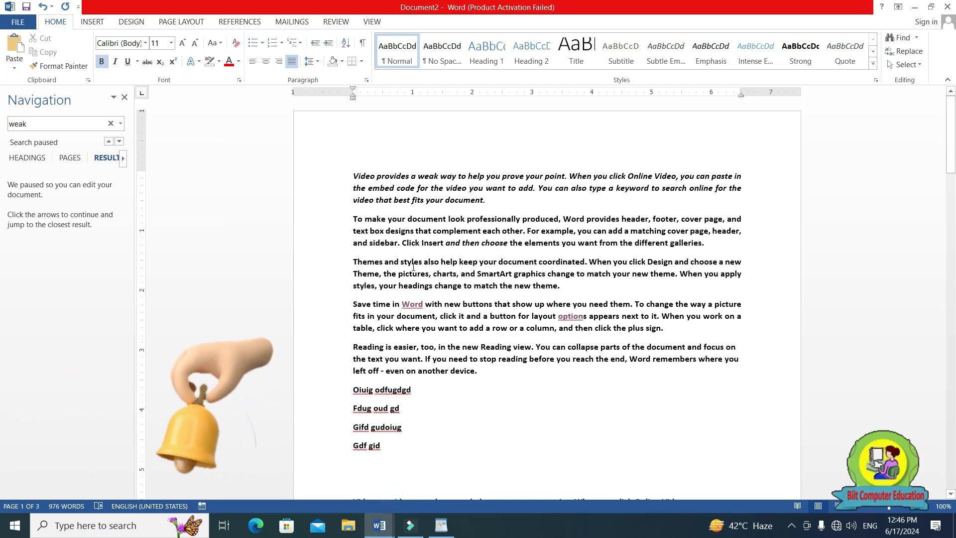
pyautogui.click(424, 244)
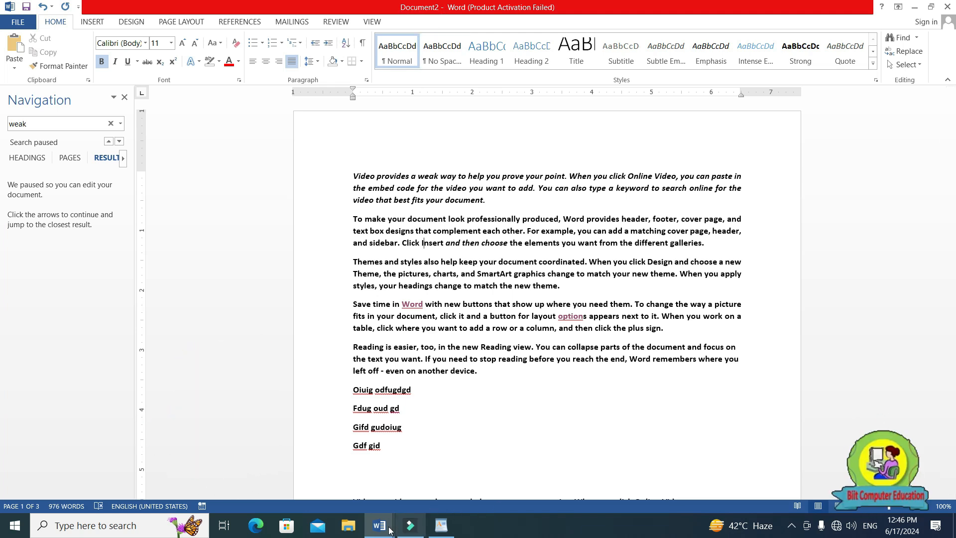
# Return to the blank Document3 and close it, leaving the cursor after the fifth paragraph of Document2.
pyautogui.moveTo(388, 527)
pyautogui.click(514, 473)
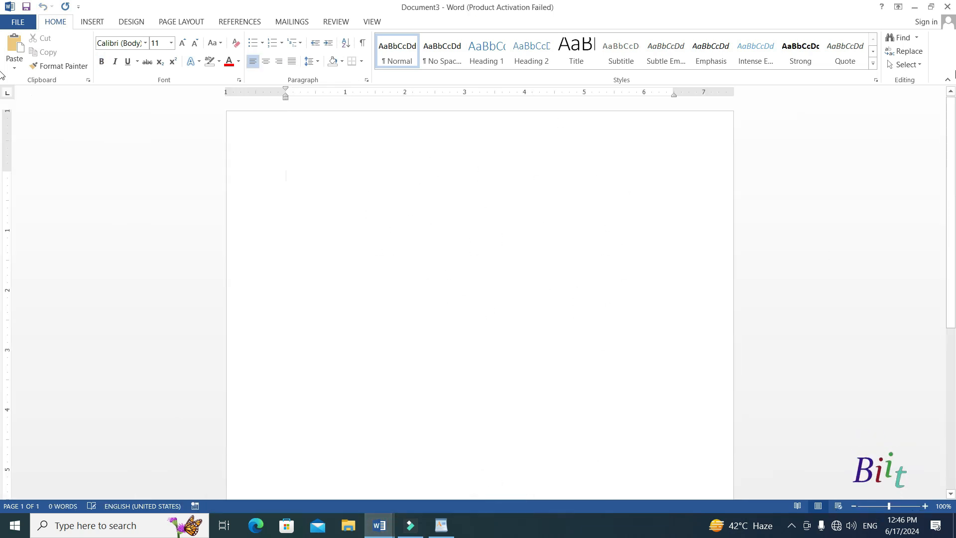
pyautogui.click(948, 6)
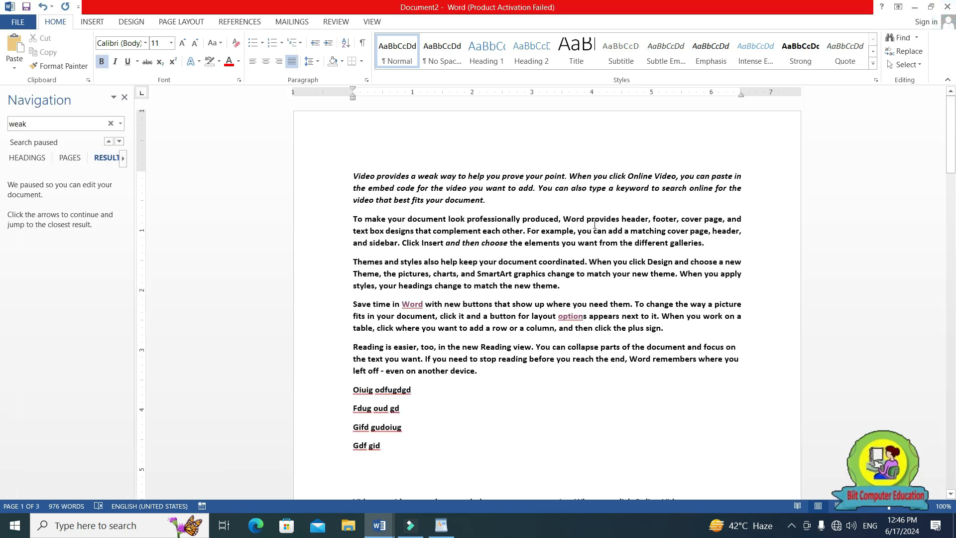
pyautogui.click(540, 382)
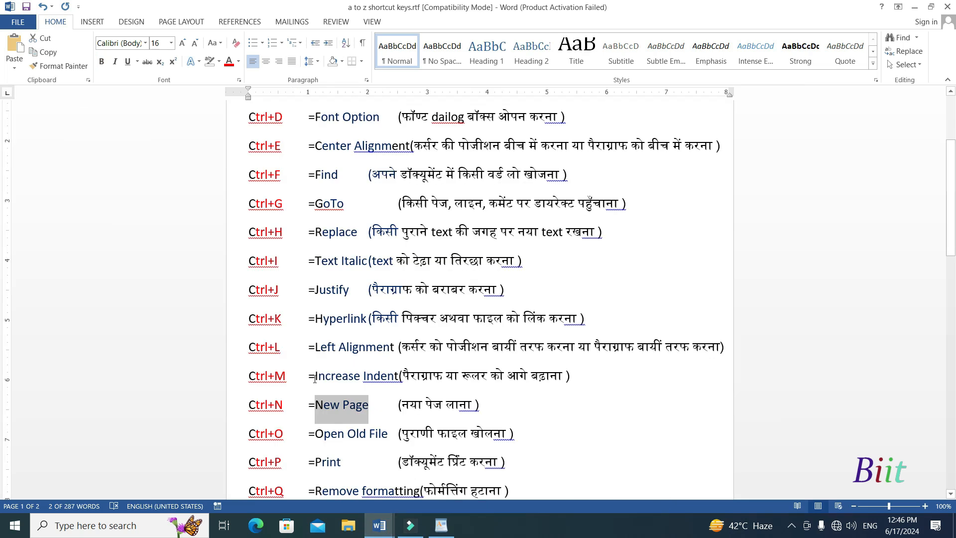
# Highlight "Open Old File" in the Ctrl+O entry of the a to z shortcut keys document, and return to Document2.
pyautogui.click(293, 416)
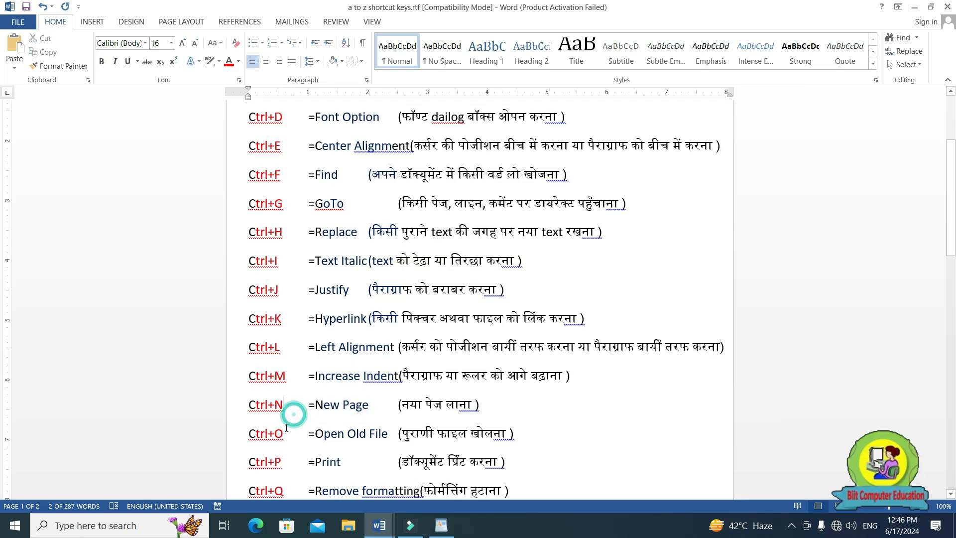
pyautogui.doubleClick(283, 432)
pyautogui.moveTo(296, 443); pyautogui.dragTo(384, 434)
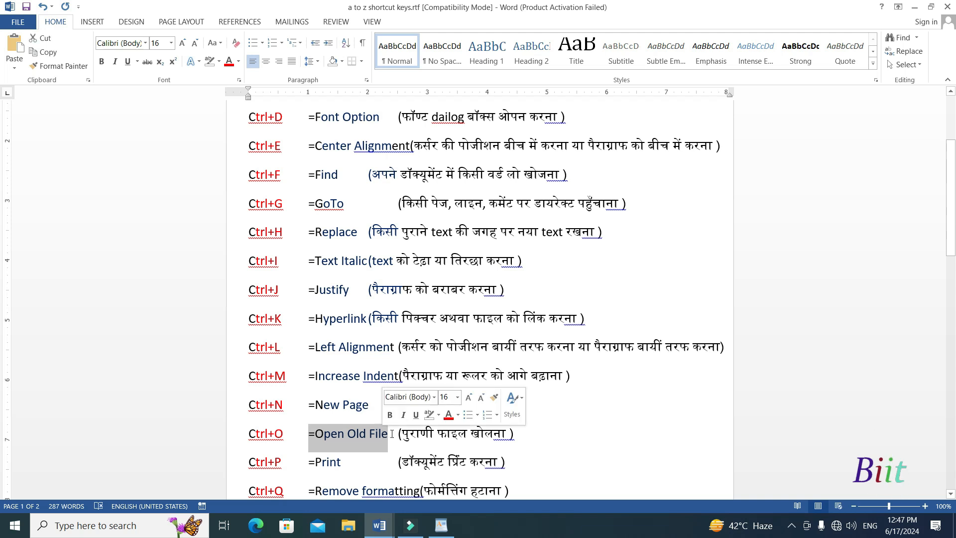
pyautogui.moveTo(379, 525)
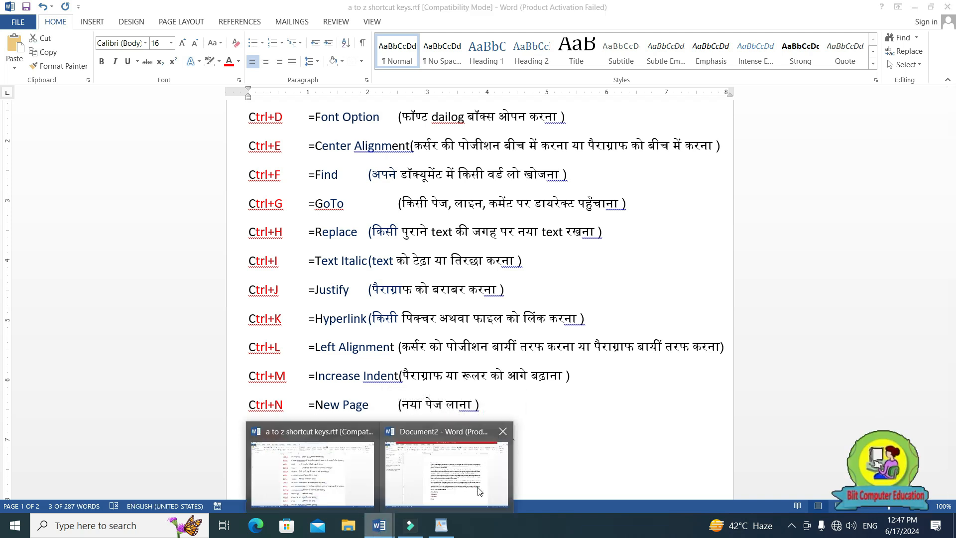
pyautogui.click(448, 495)
pyautogui.click(446, 253)
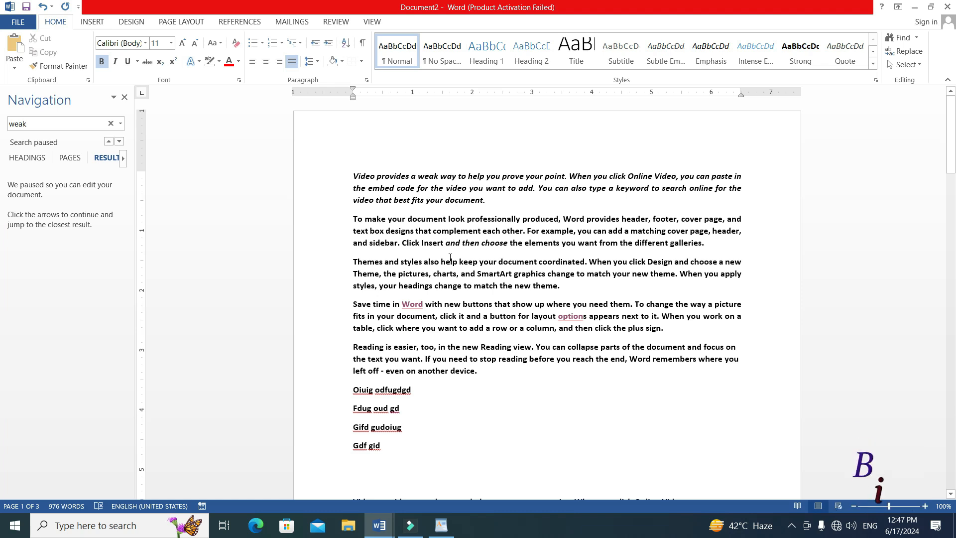
# Review the recent documents on the Open page, and browse to Local Disk (D:) to open the first Word file listed after the folders.
pyautogui.hotkey('ctrl', 'o')
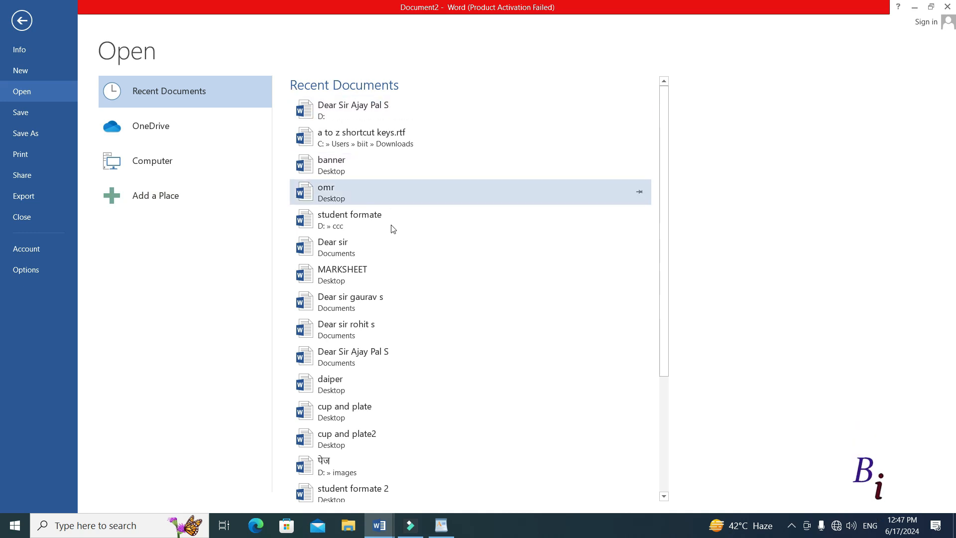
pyautogui.scroll(-1, 359, 344)
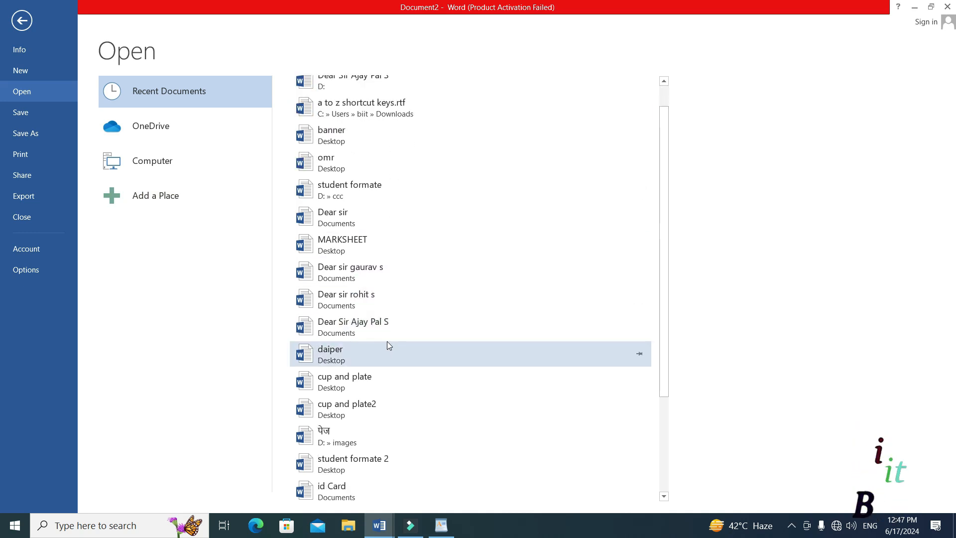
pyautogui.scroll(1, 384, 369)
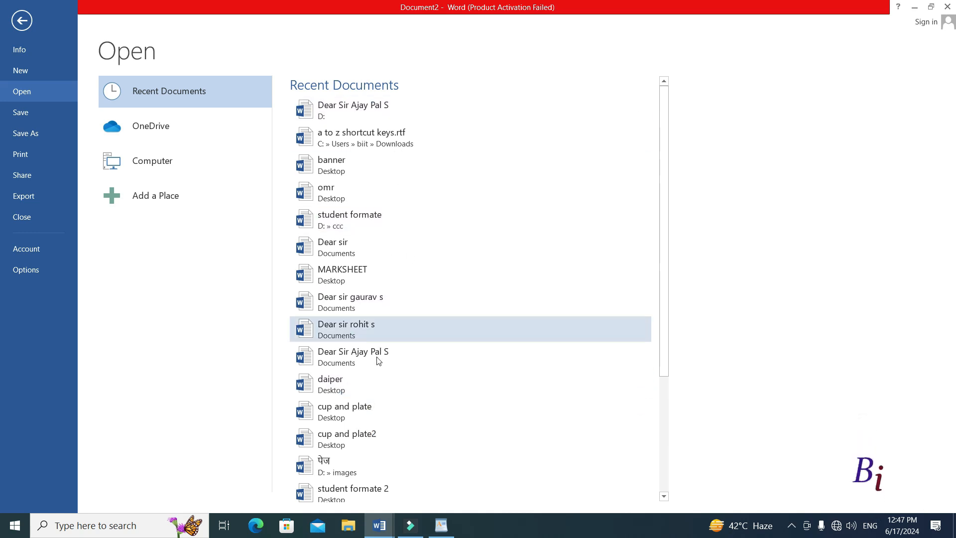
pyautogui.click(156, 159)
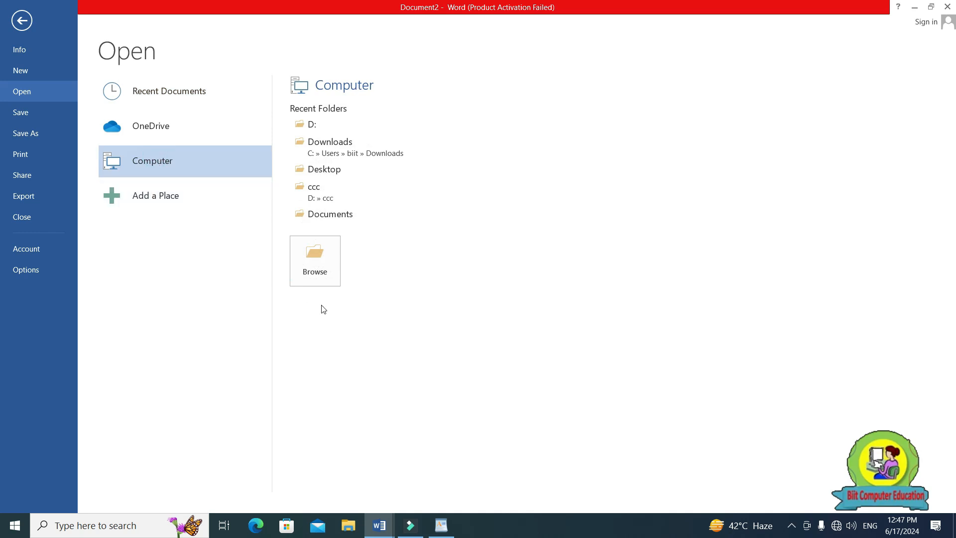
pyautogui.click(306, 265)
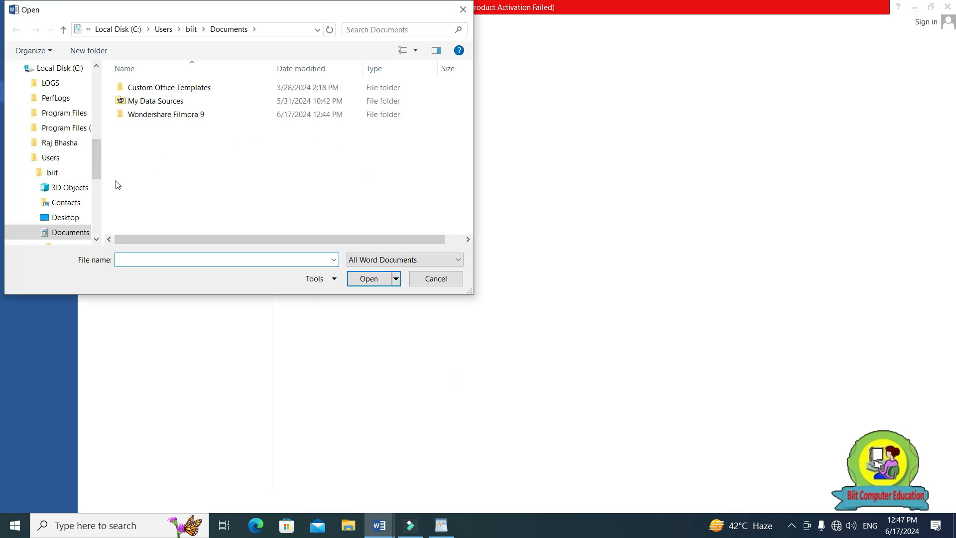
pyautogui.moveTo(95, 171); pyautogui.dragTo(96, 232)
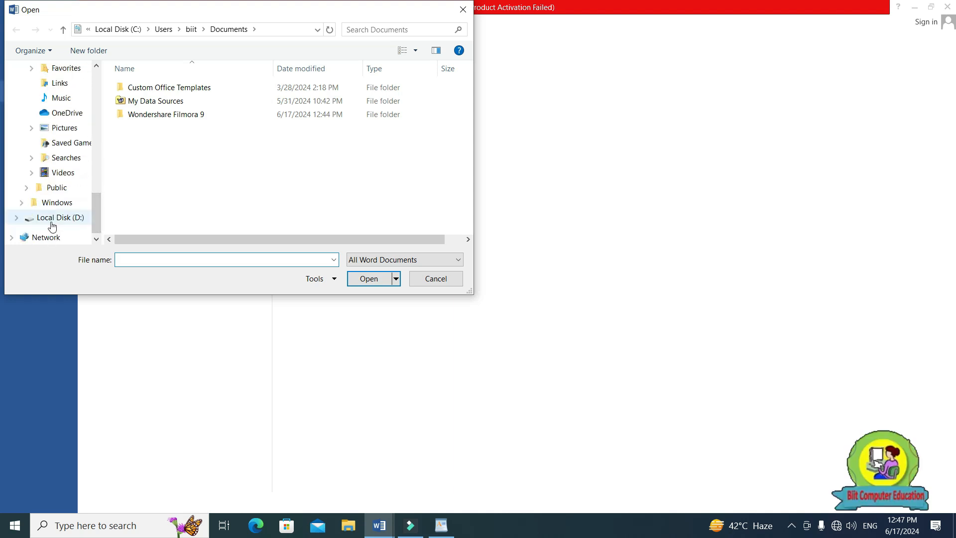
pyautogui.click(52, 222)
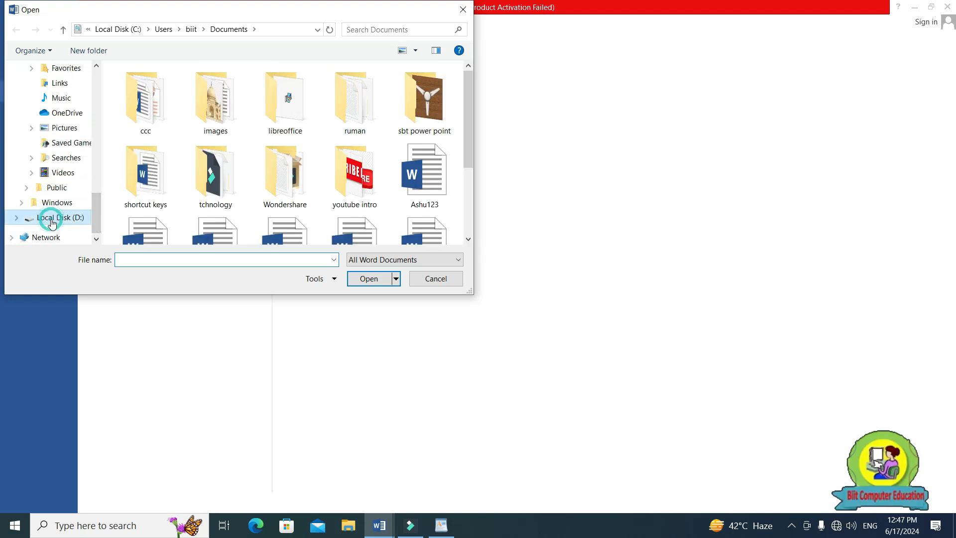
pyautogui.click(431, 189)
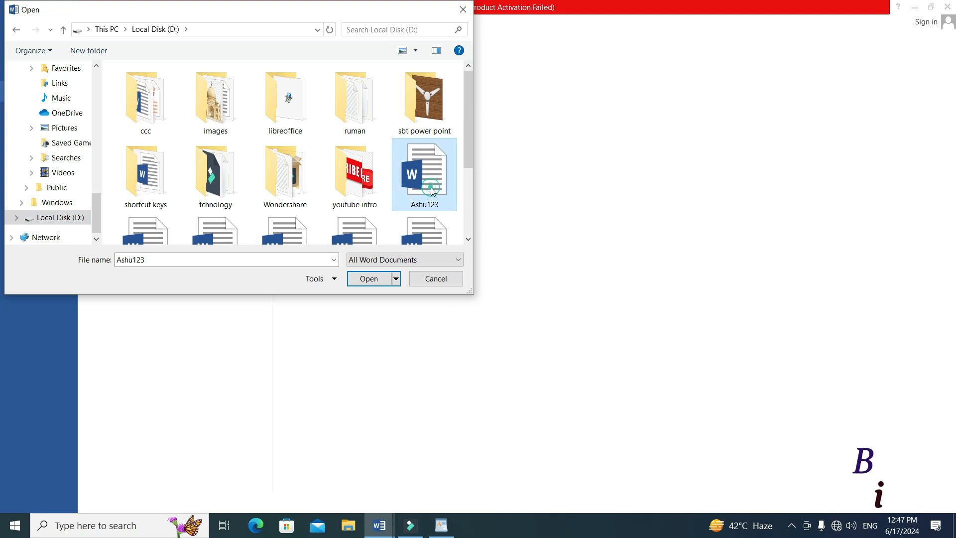
pyautogui.click(369, 279)
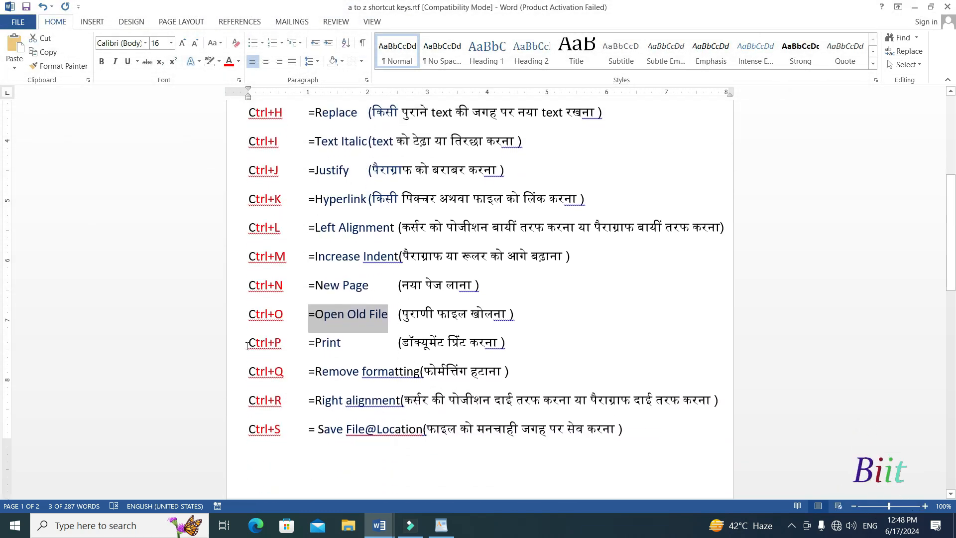
# Highlight part of "Print" in the Ctrl+P entry of the a to z shortcut keys document, and return to Document2.
pyautogui.moveTo(247, 345); pyautogui.dragTo(282, 347)
pyautogui.click(307, 355)
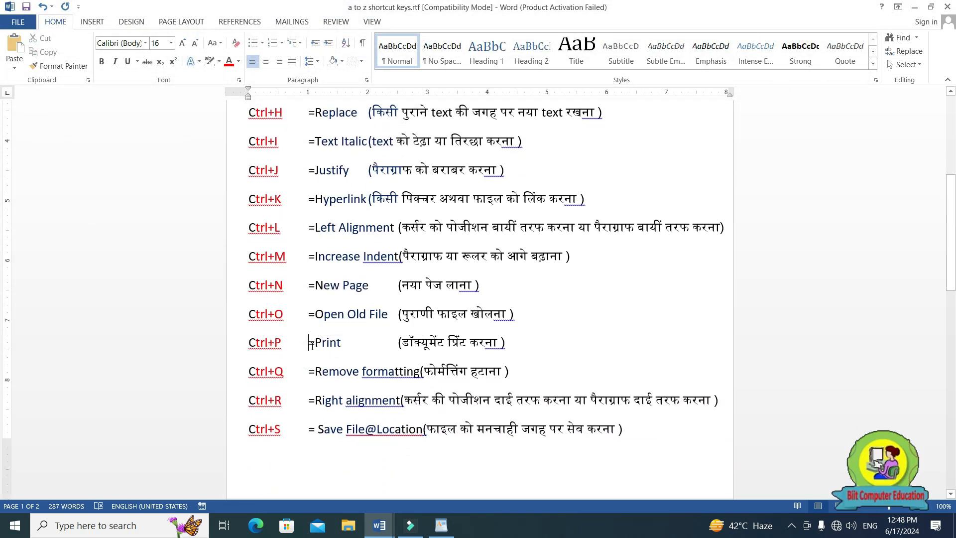
pyautogui.moveTo(331, 346); pyautogui.dragTo(331, 345)
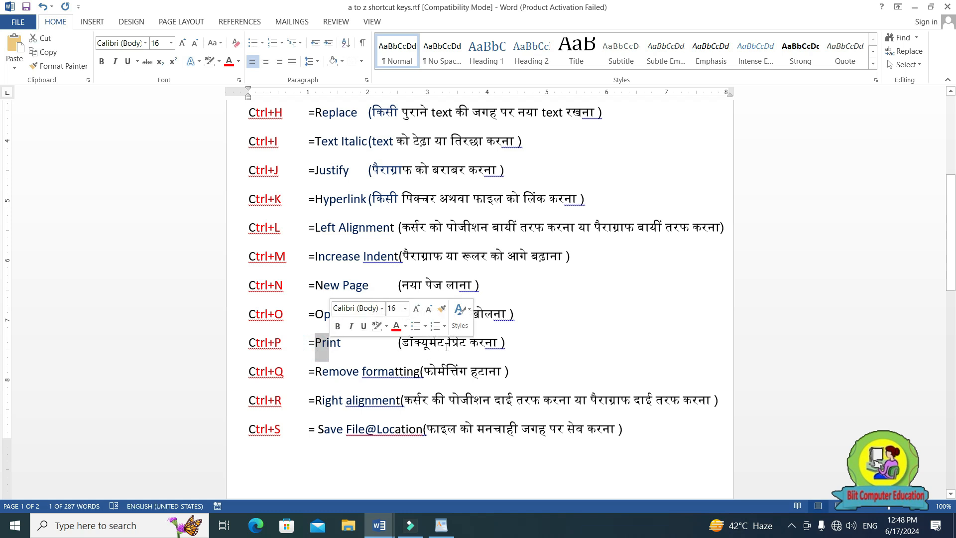
pyautogui.click(379, 525)
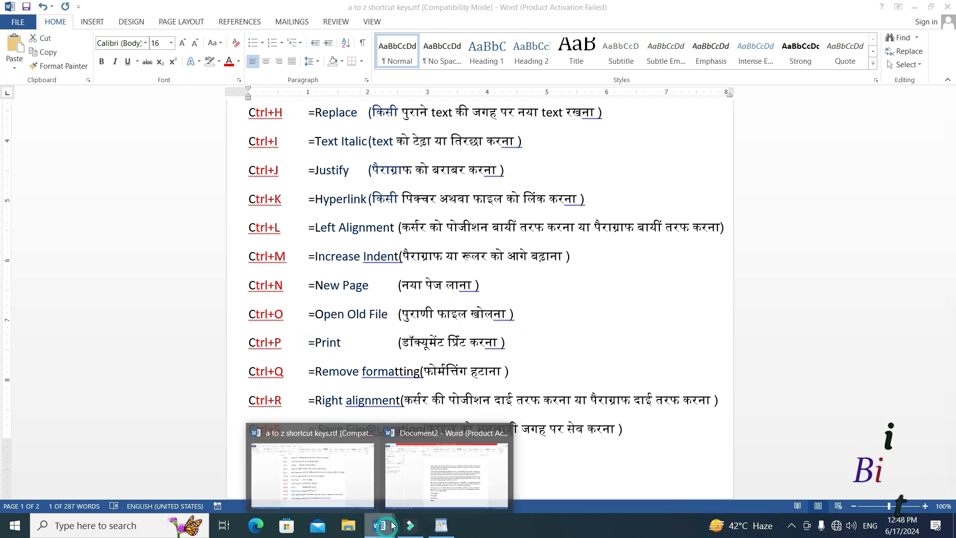
pyautogui.click(439, 494)
# Open the print settings for Document2, review the available printers, and return to the document text.
pyautogui.click(516, 314)
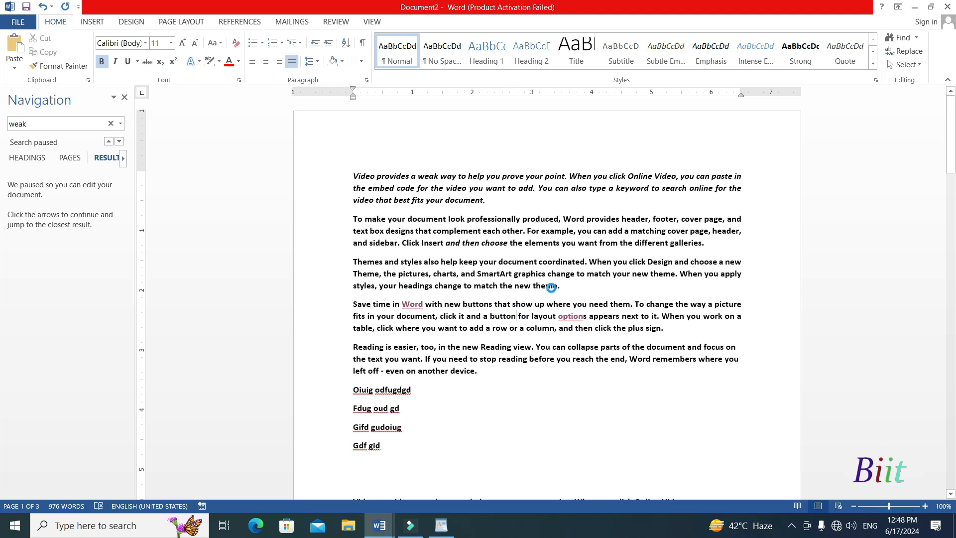
pyautogui.hotkey('ctrl', 'p')
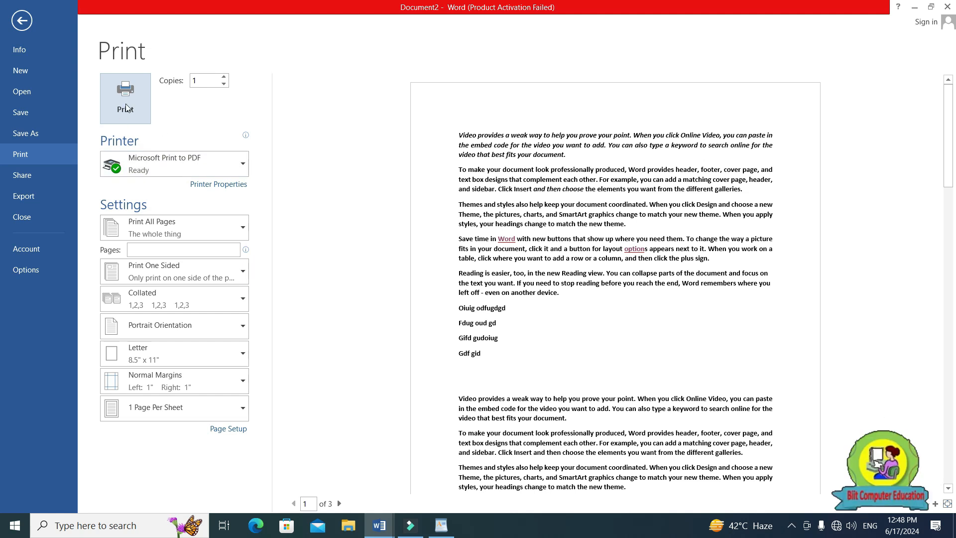
pyautogui.click(226, 164)
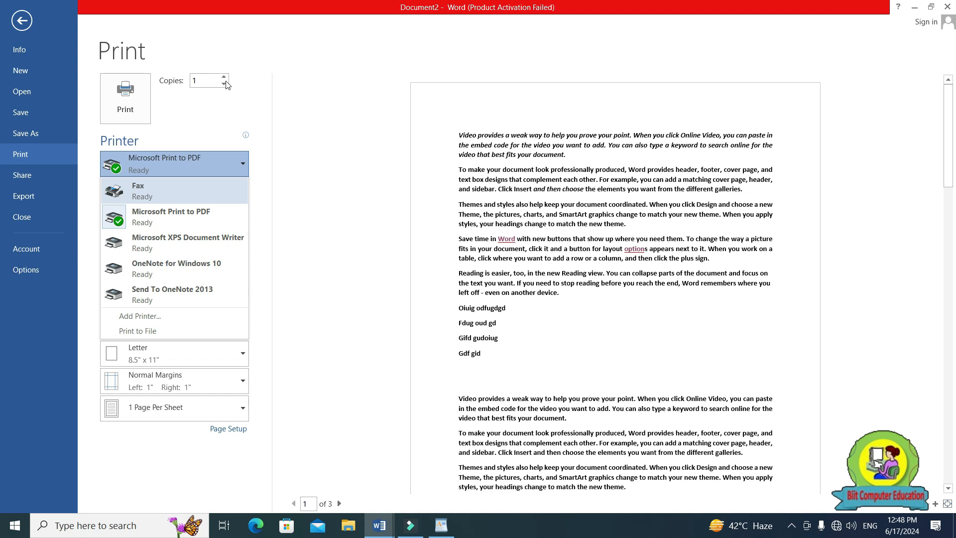
pyautogui.click(21, 22)
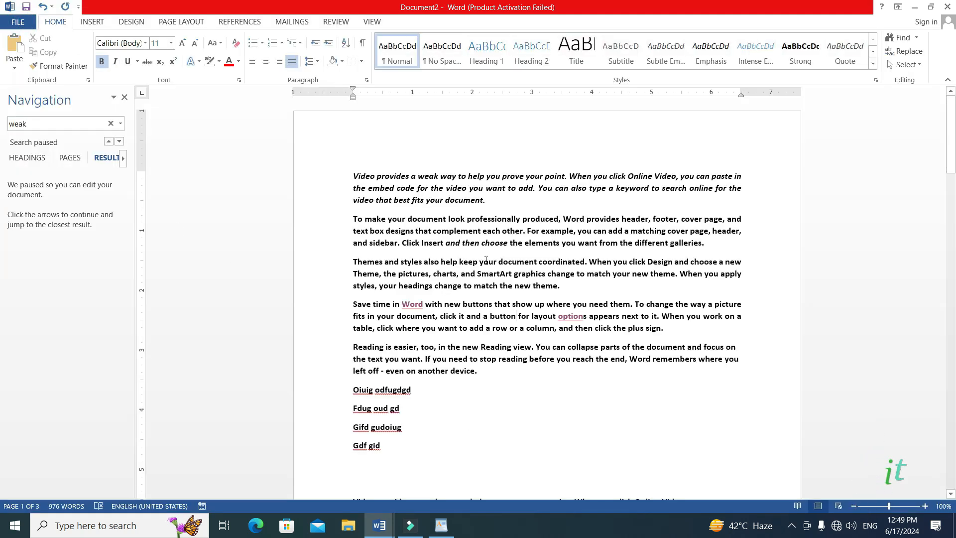
pyautogui.click(484, 260)
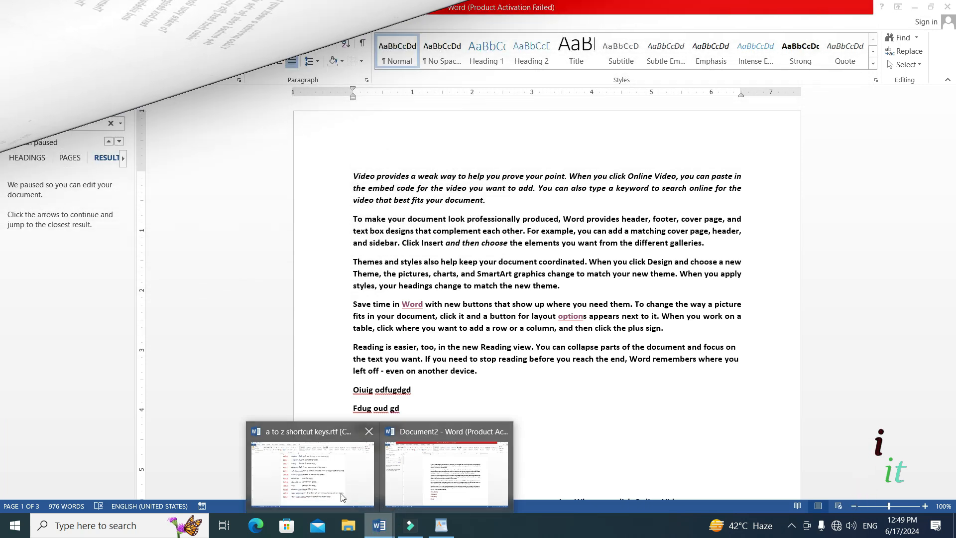
# Highlight Ctrl+Q in the a to z shortcut keys document and place the cursor in its "Remove formatting" description.
pyautogui.click(329, 491)
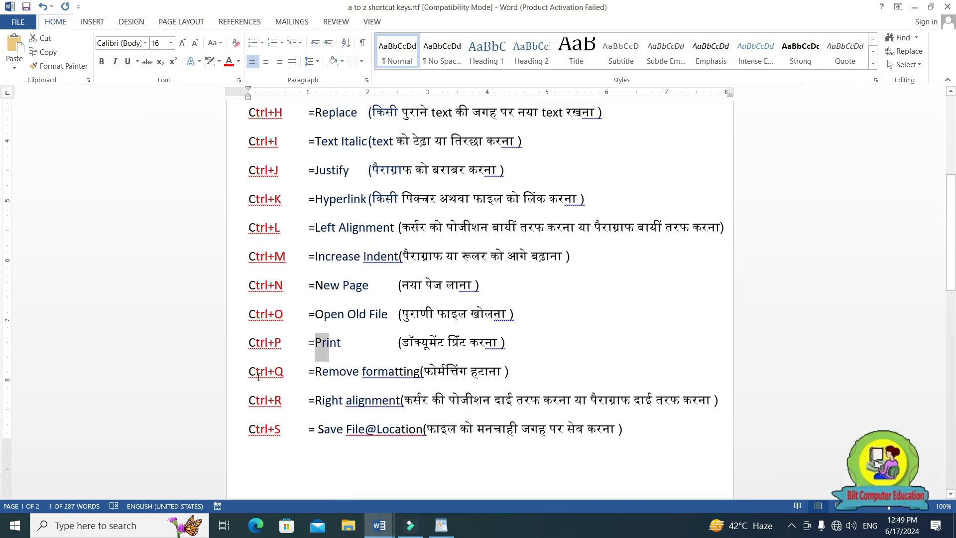
pyautogui.moveTo(250, 375); pyautogui.dragTo(285, 377)
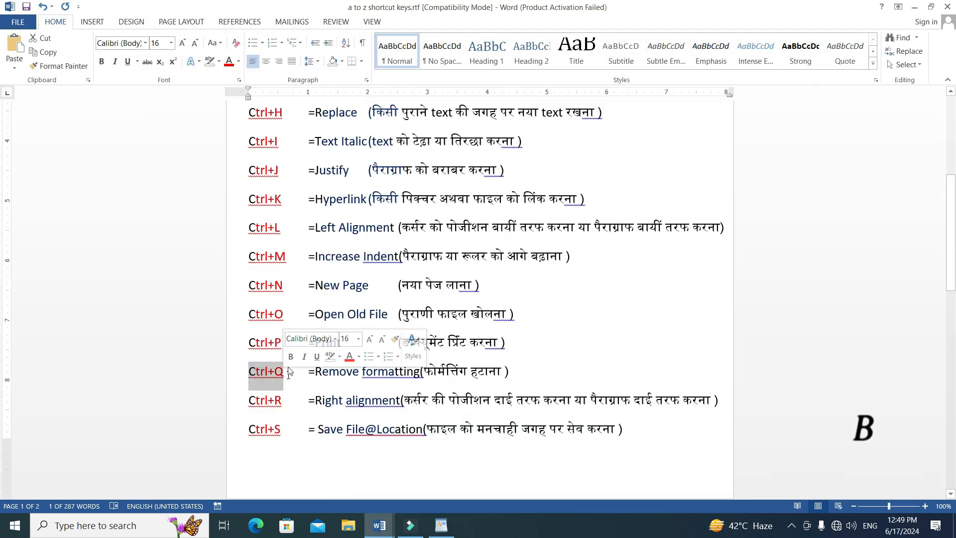
pyautogui.click(321, 379)
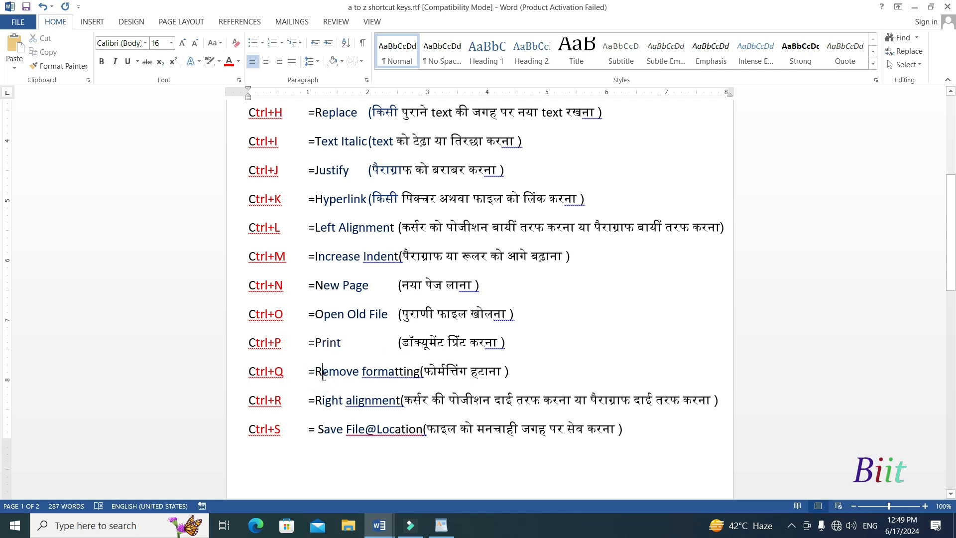
pyautogui.scroll(-3, 432, 382)
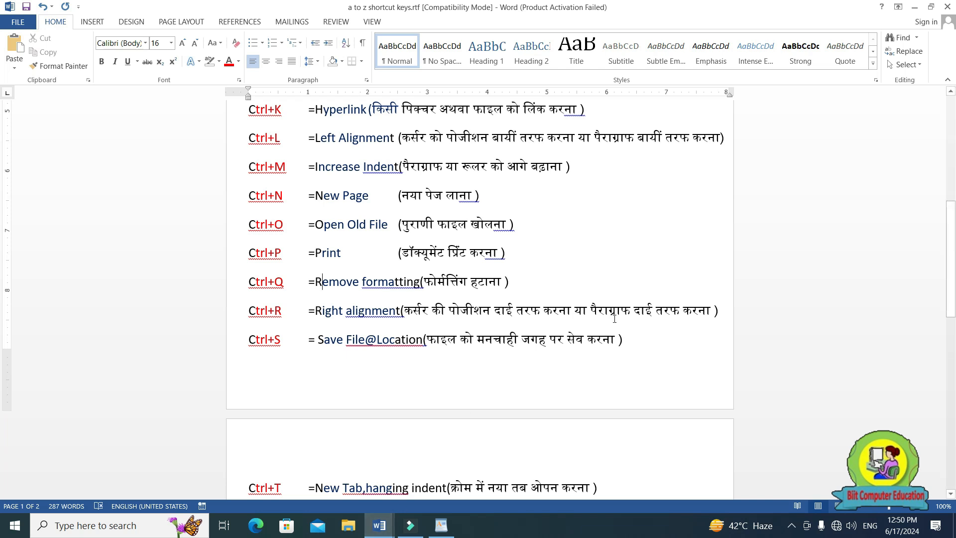
# Return to Document2 and right-align the first paragraph.
pyautogui.moveTo(379, 525)
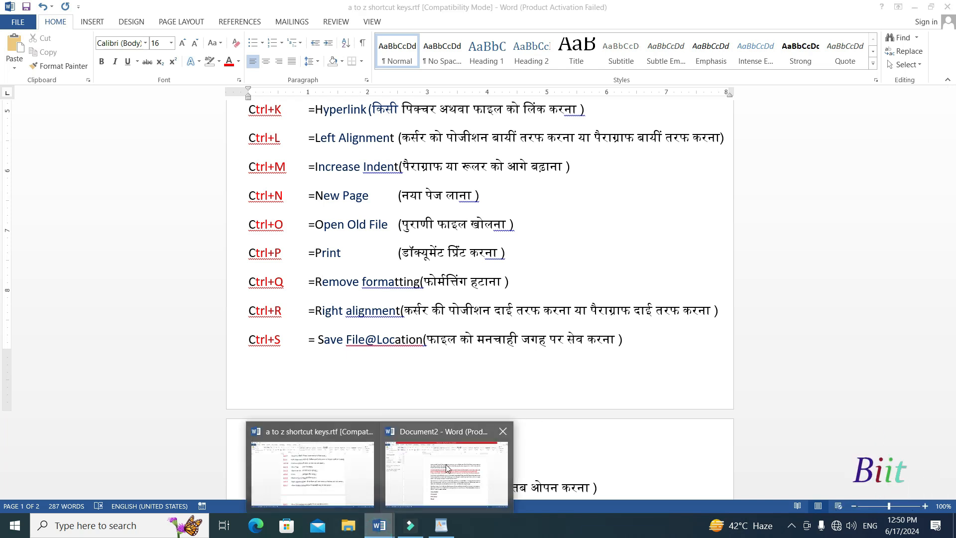
pyautogui.click(445, 463)
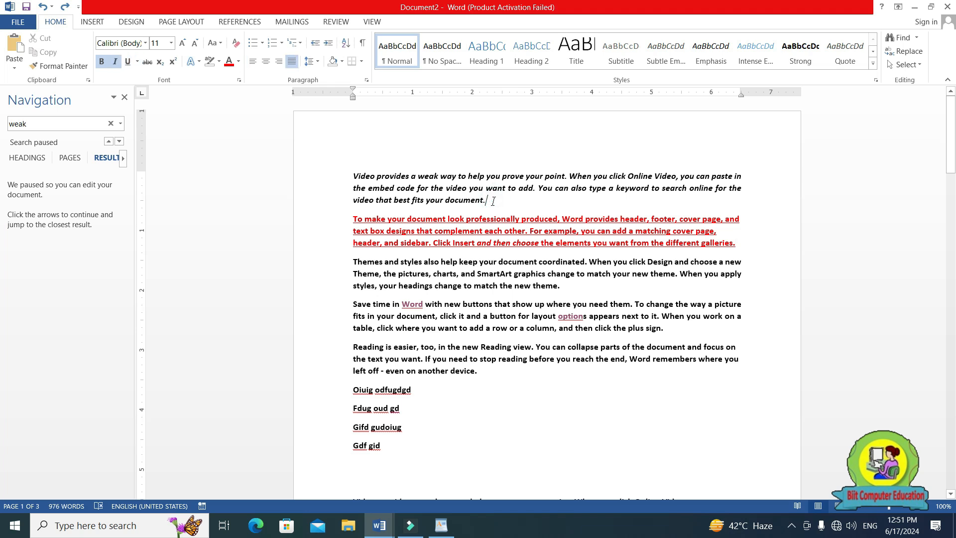
pyautogui.moveTo(491, 201); pyautogui.dragTo(293, 169)
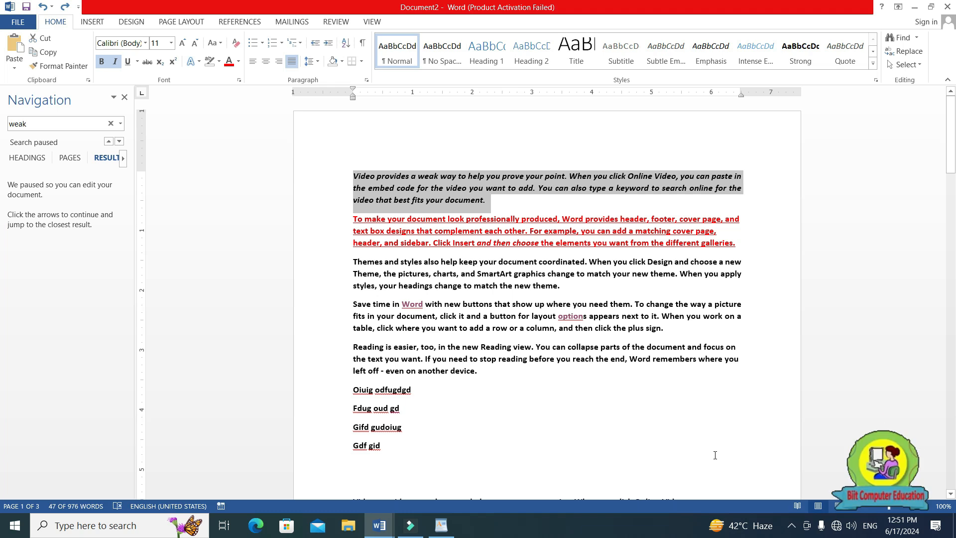
pyautogui.hotkey('ctrl', 'r')
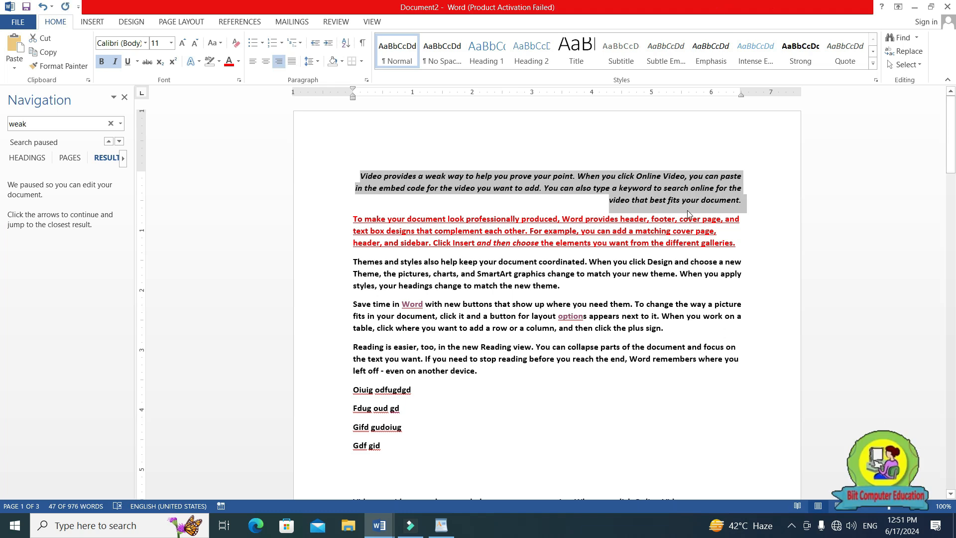
# Add seven right-aligned lines of filler text below the first paragraph, from "Gfdoigpodifpodigpdoig" to "Ogpiopdgd".
pyautogui.click(742, 201)
pyautogui.press('Return')
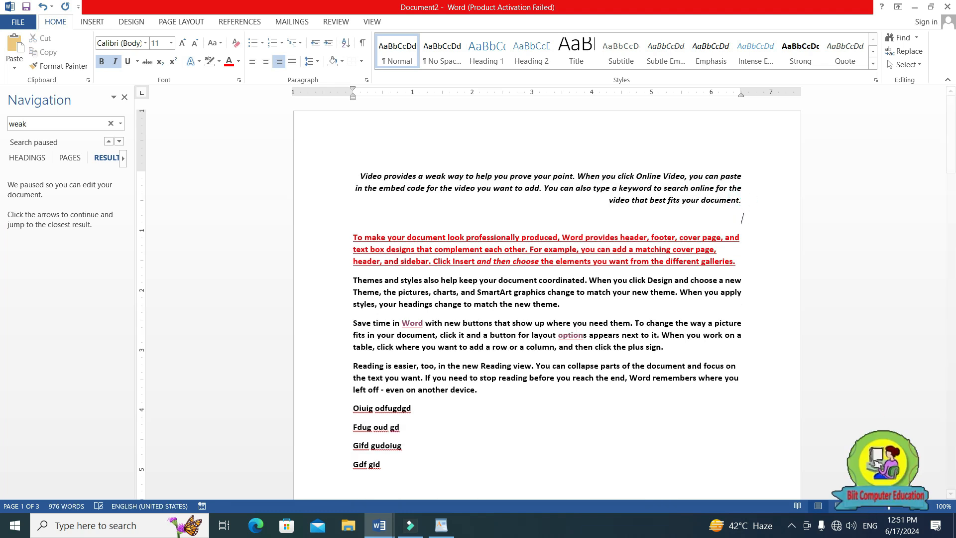
pyautogui.write('gfdoigpodifpodigpdoig')
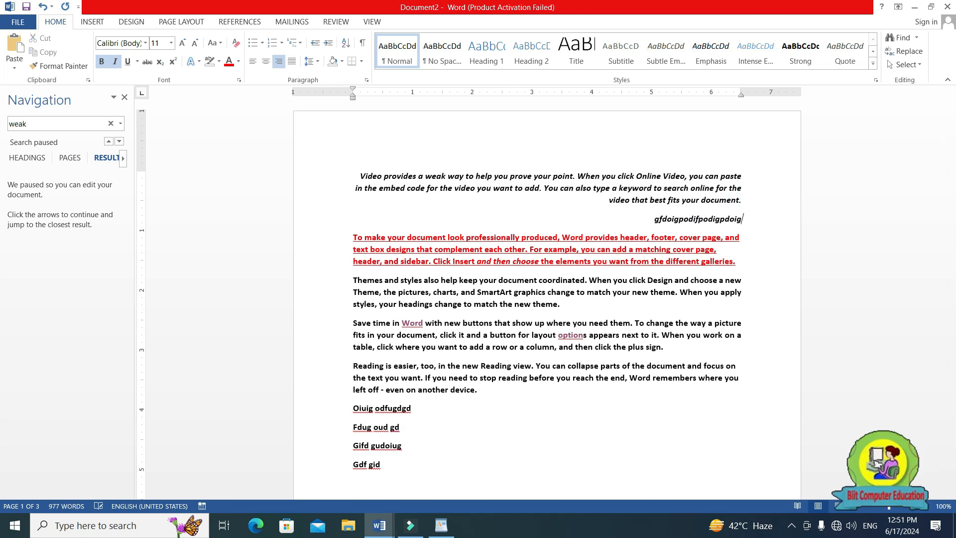
pyautogui.press('Return')
pyautogui.write('dgdfpoig gdpogd')
pyautogui.press('Return')
pyautogui.write('gfdpogidgpd')
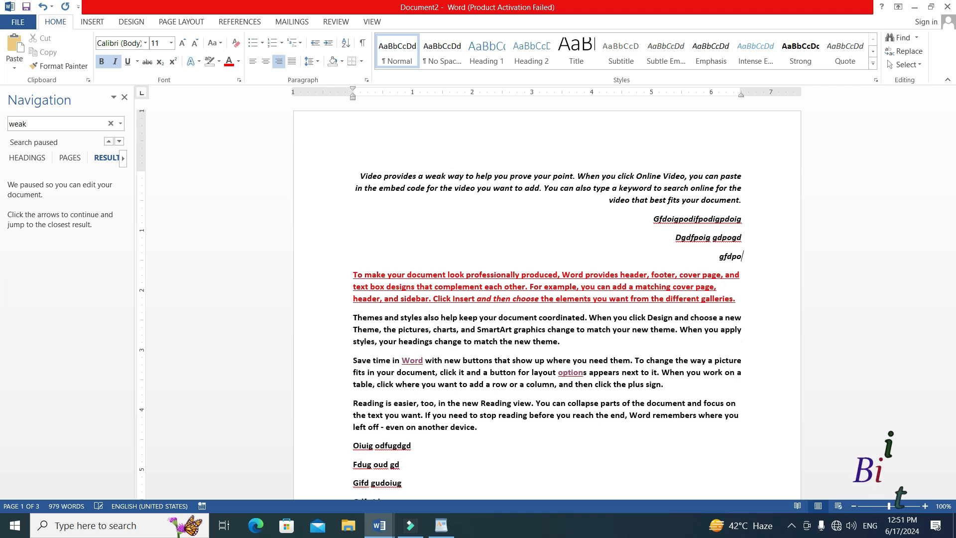
pyautogui.press('Return')
pyautogui.write('fgiodg')
pyautogui.press('Return')
pyautogui.write('ddogp')
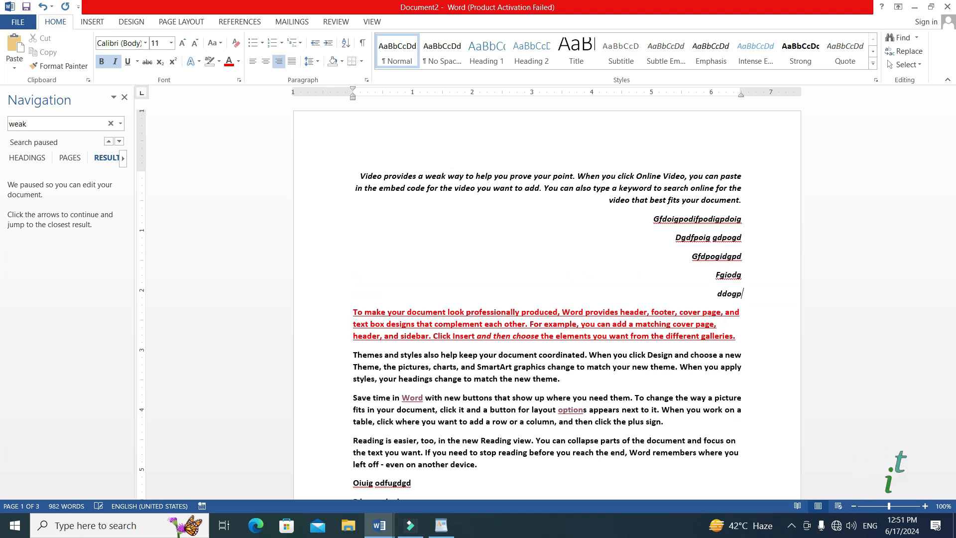
pyautogui.press('Return')
pyautogui.write('opfgidpgdopgi dpgi d')
pyautogui.press('Return')
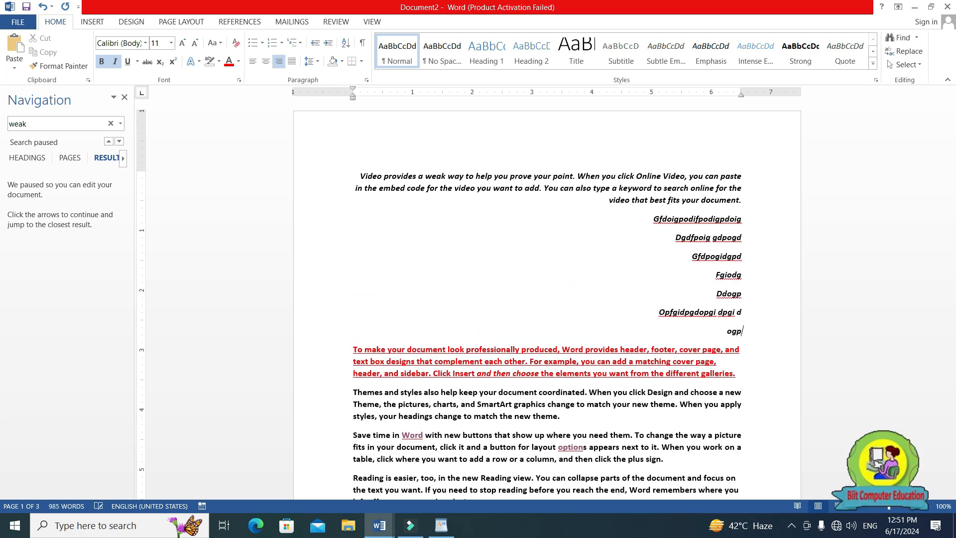
pyautogui.write('ogpiopdgd')
pyautogui.press('Return')
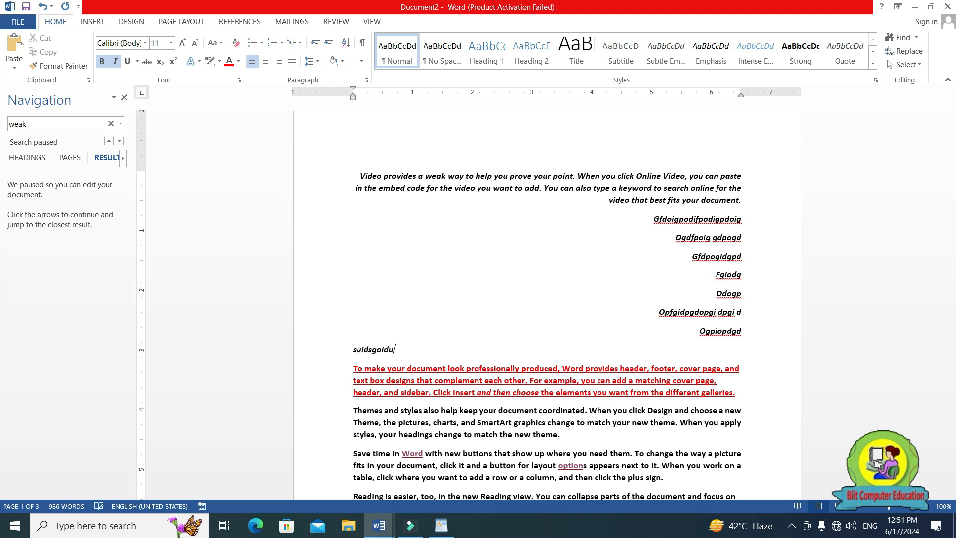
# Add left-aligned filler lines, including "Dfi ogdiuogdio", "Go idpogi d" and "gdfgd", below the right-aligned ones, and undo the latest edits.
pyautogui.press('Return')
pyautogui.write('Dfi ogdiuogdio')
pyautogui.press('Return')
pyautogui.write('Go idpogi d')
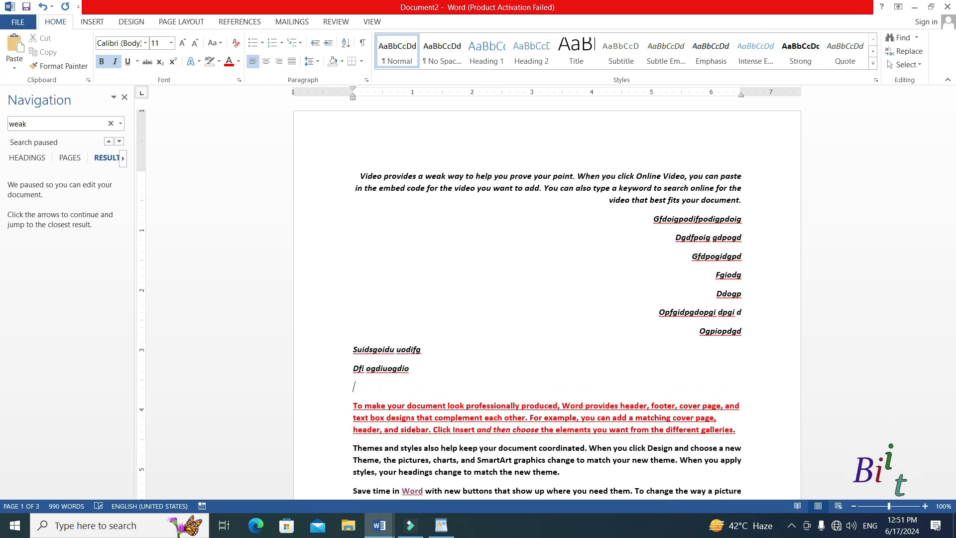
pyautogui.press('Return')
pyautogui.write('gdfgd')
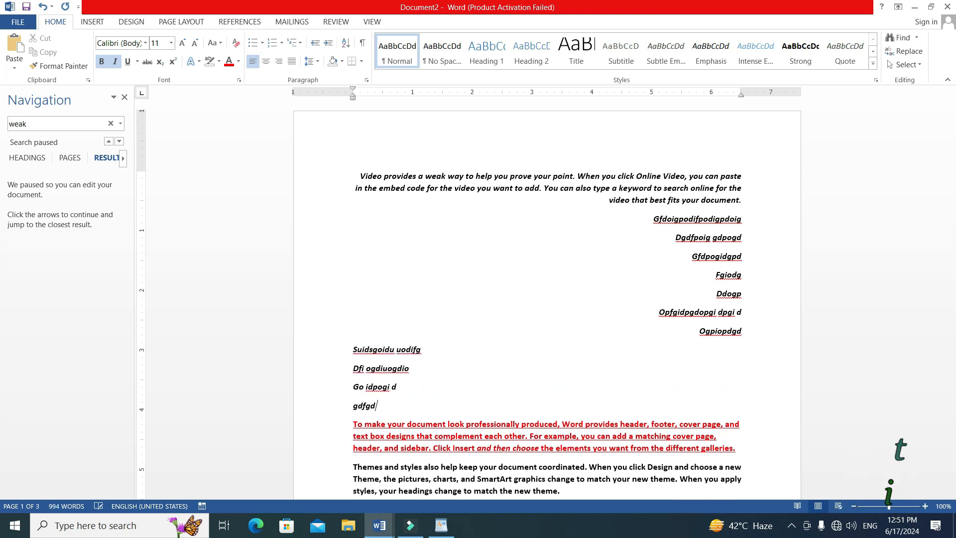
pyautogui.press('Return')
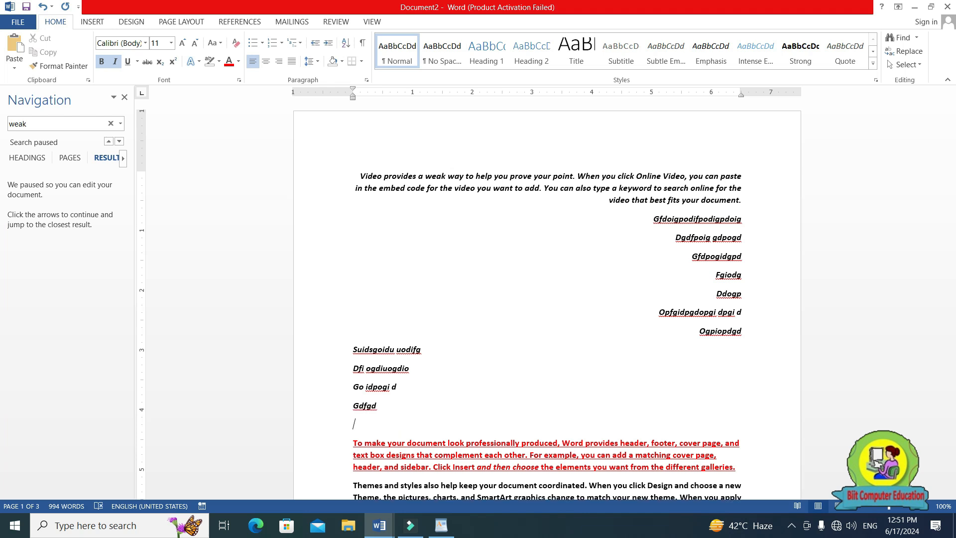
pyautogui.hotkey('ctrl', 'z')
pyautogui.hotkey('ctrl', 'z')
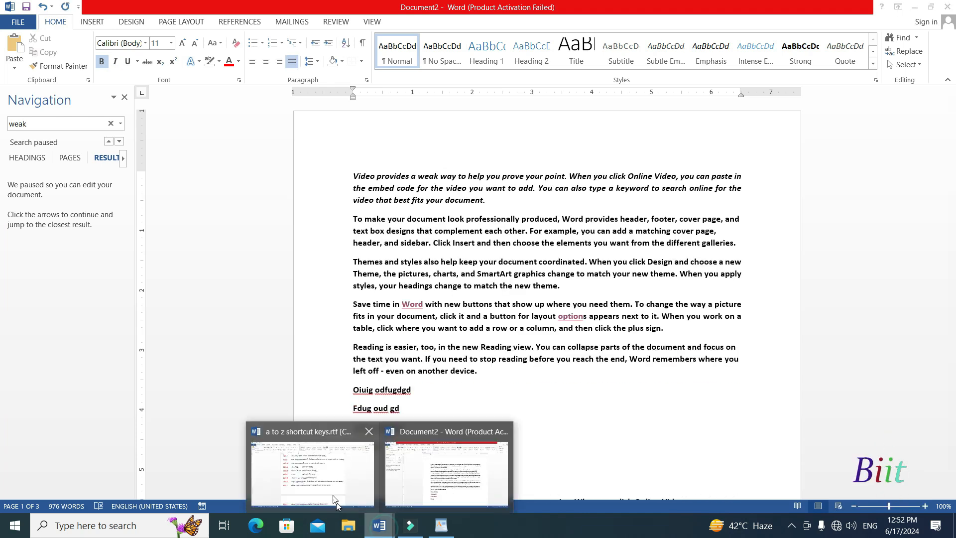
# Highlight "Save File" in the Ctrl+S entry of the a to z shortcut keys document, and return to Document2.
pyautogui.click(332, 483)
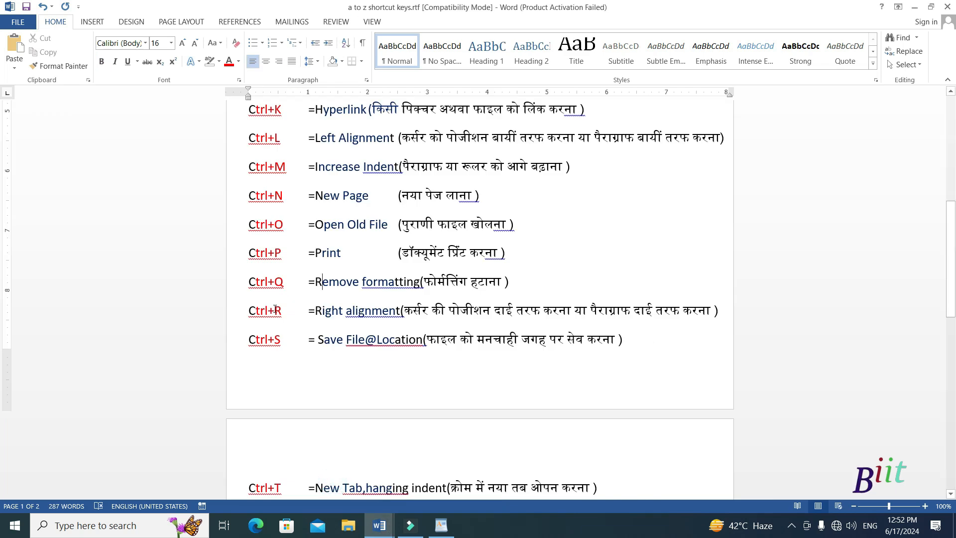
pyautogui.moveTo(247, 342); pyautogui.dragTo(364, 343)
pyautogui.click(335, 371)
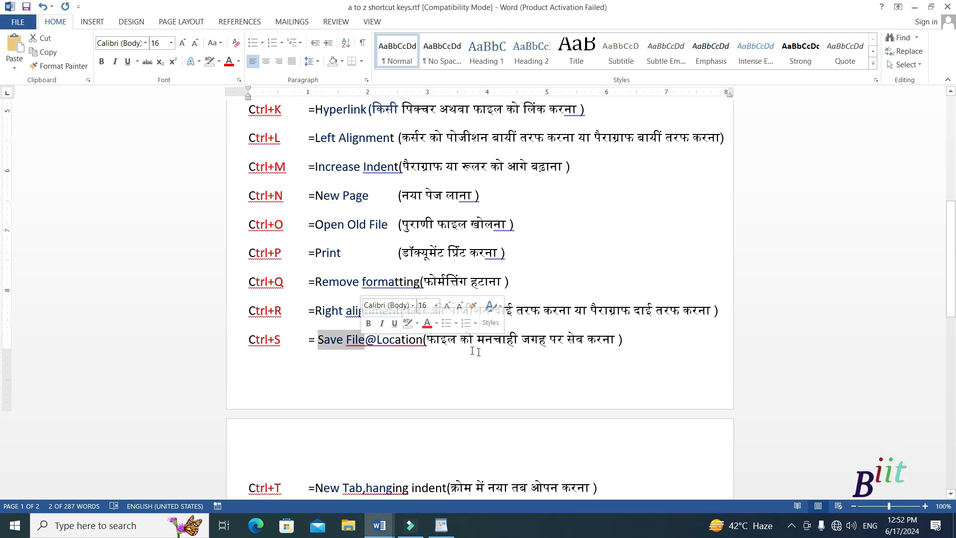
pyautogui.moveTo(392, 526)
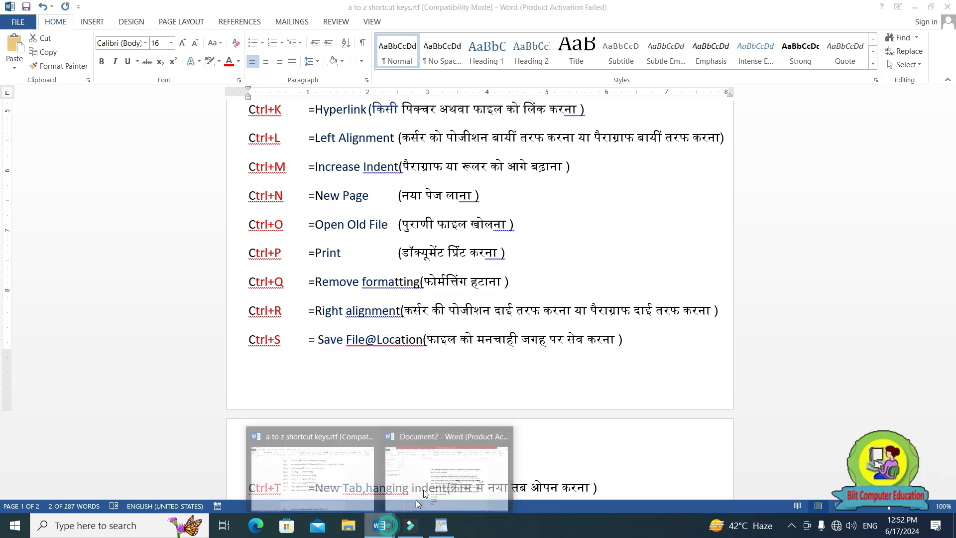
pyautogui.click(472, 461)
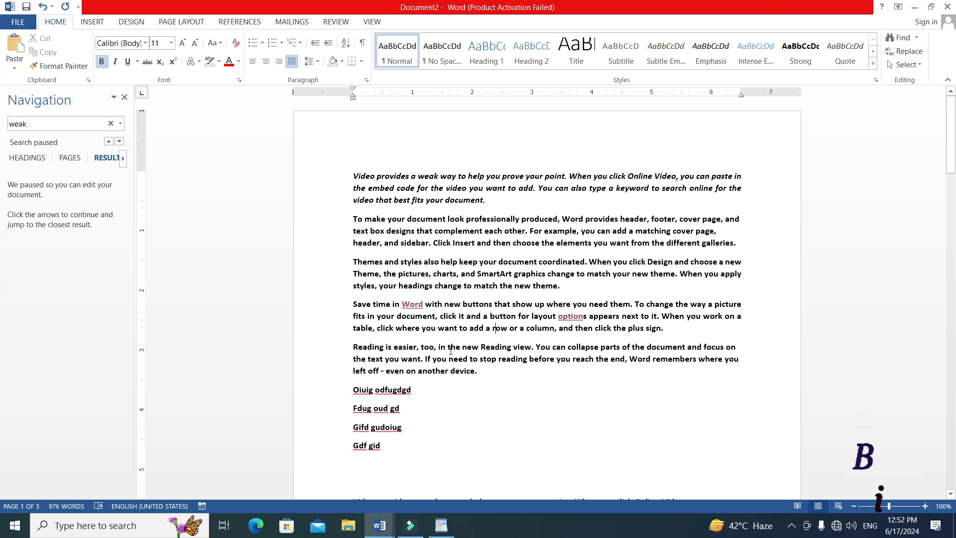
# Save Document2 to the Desktop as a Word Document named "demo".
pyautogui.hotkey('ctrl', 's')
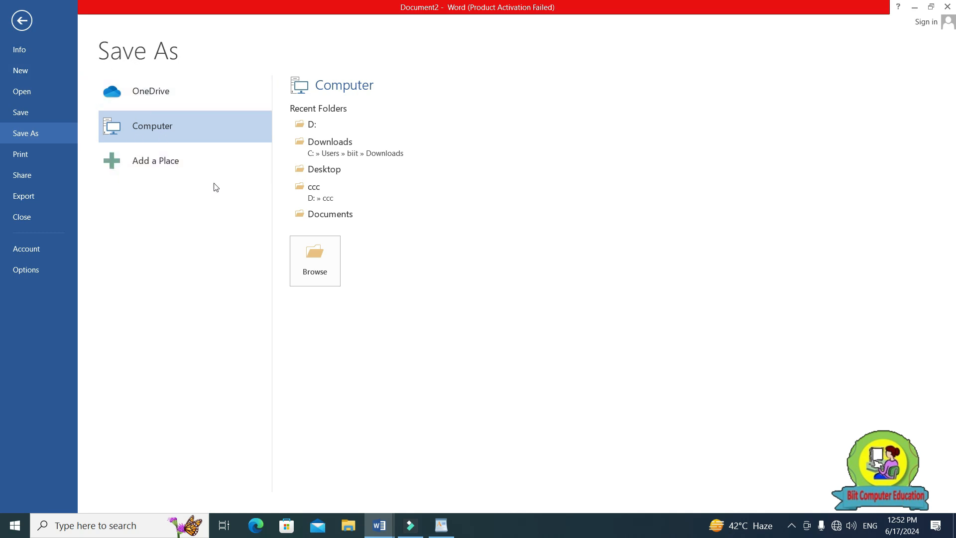
pyautogui.click(326, 269)
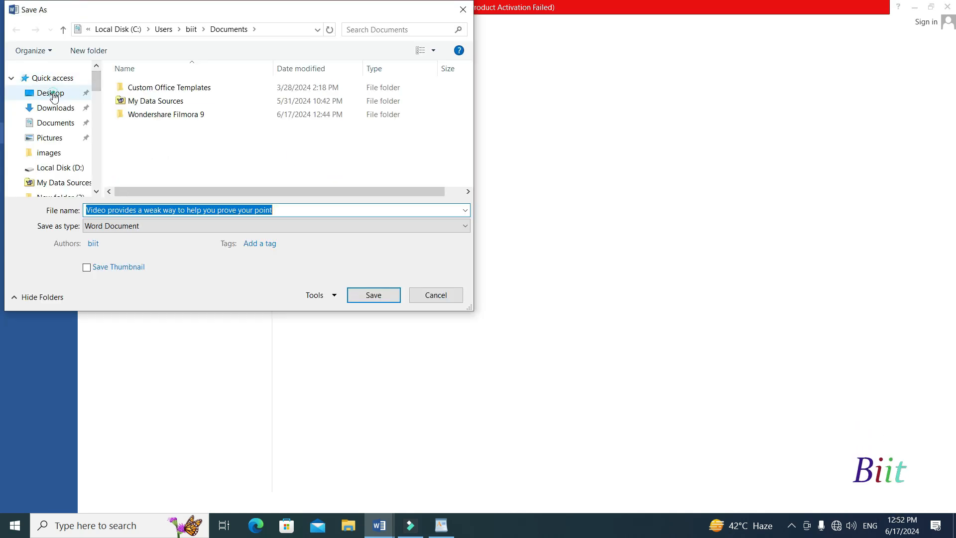
pyautogui.click(50, 93)
pyautogui.click(150, 210)
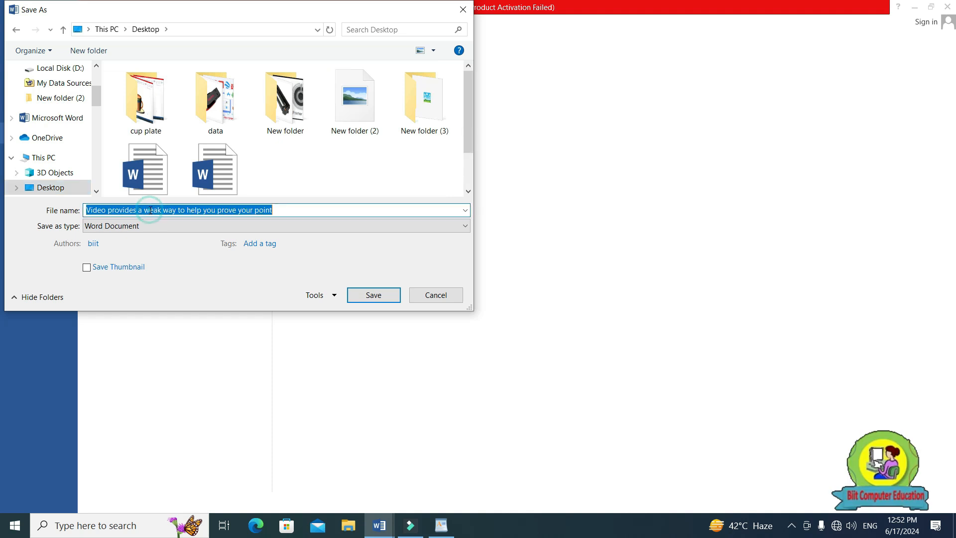
pyautogui.press('BackSpace')
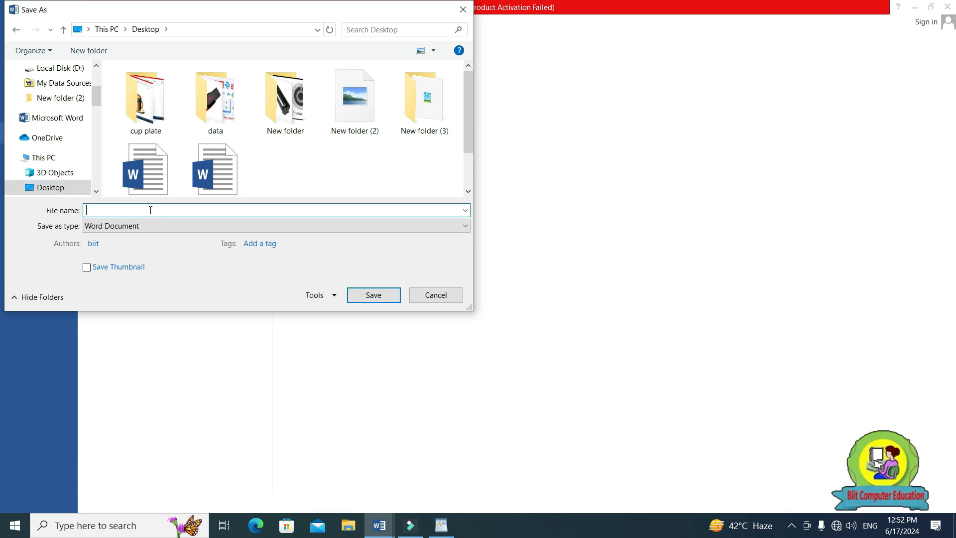
pyautogui.write('demo')
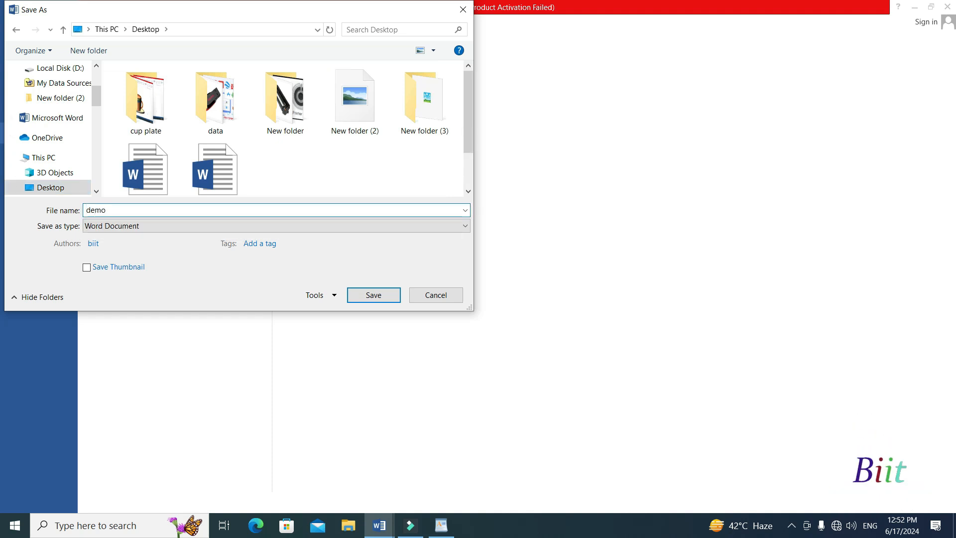
pyautogui.click(373, 295)
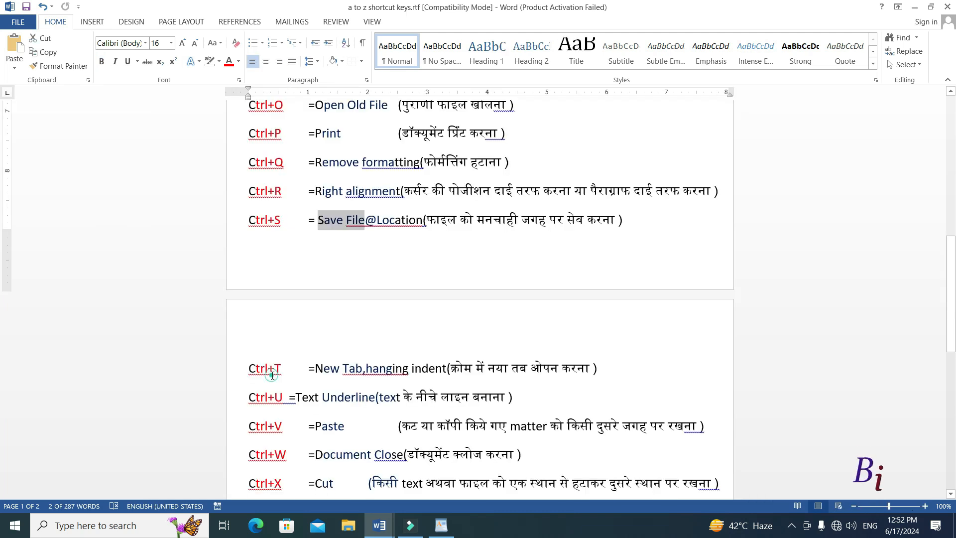
# Point out the Ctrl+T hanging indent entry in the a to z shortcut keys document, and return to the demo document.
pyautogui.click(273, 373)
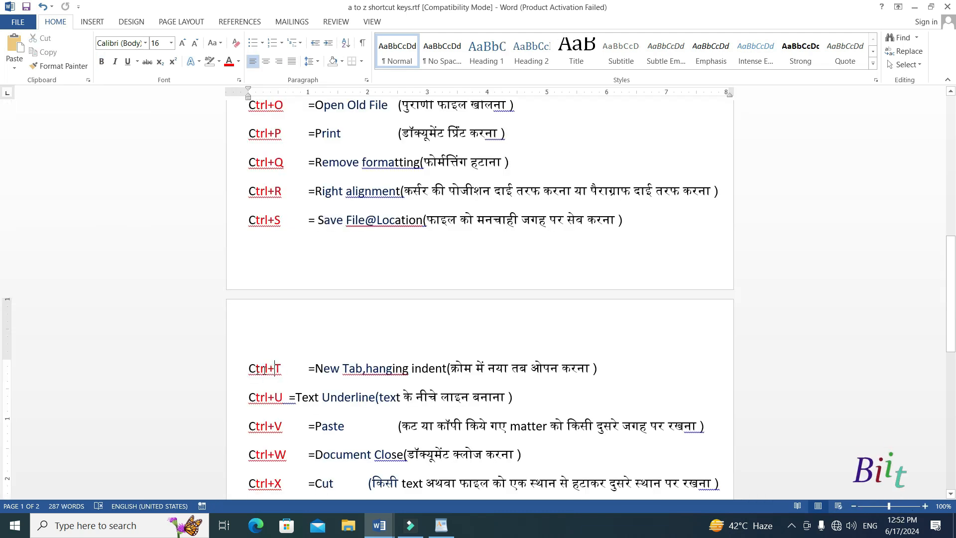
pyautogui.moveTo(247, 369); pyautogui.dragTo(283, 369)
pyautogui.click(314, 368)
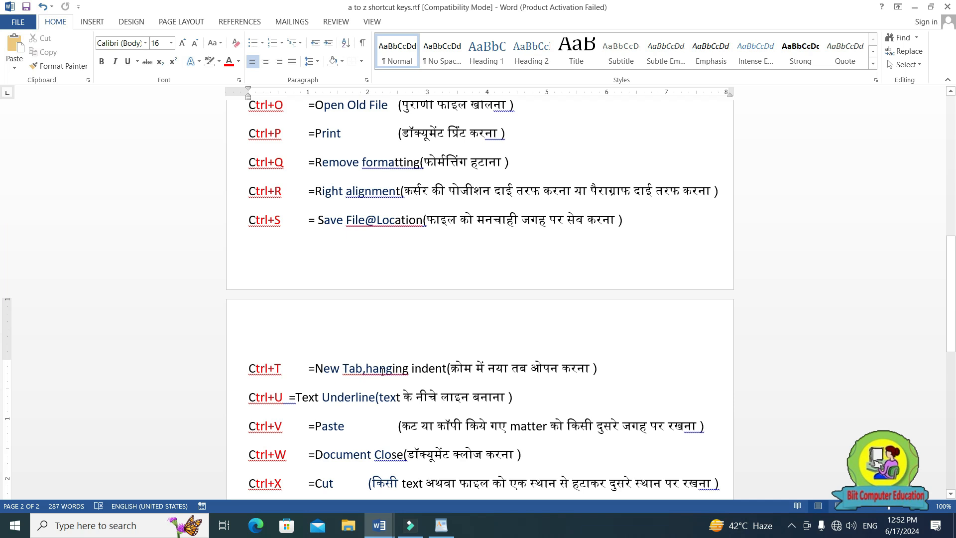
pyautogui.click(385, 520)
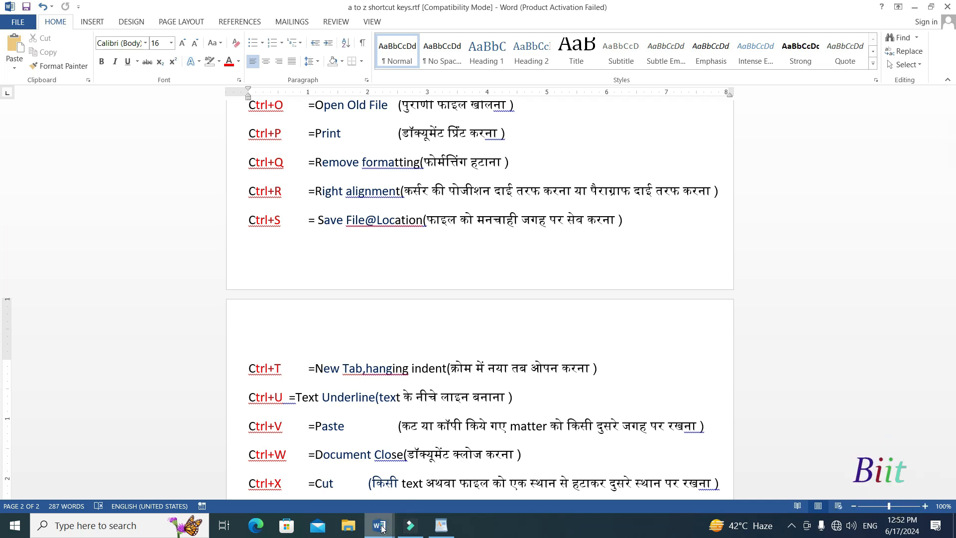
pyautogui.click(427, 478)
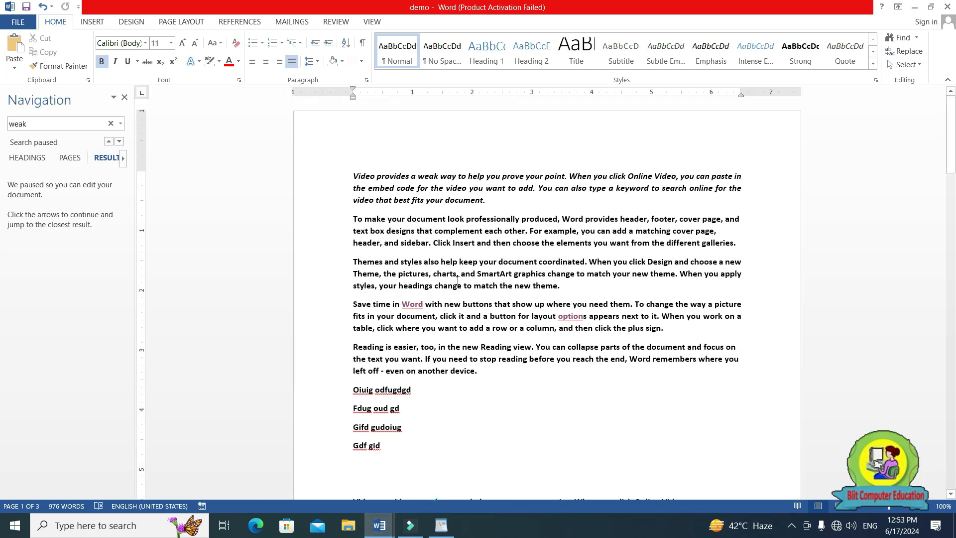
# Apply a hanging indent to the first paragraph, increasing it four times to 2 inches.
pyautogui.click(354, 178)
pyautogui.hotkey('ctrl', 't')
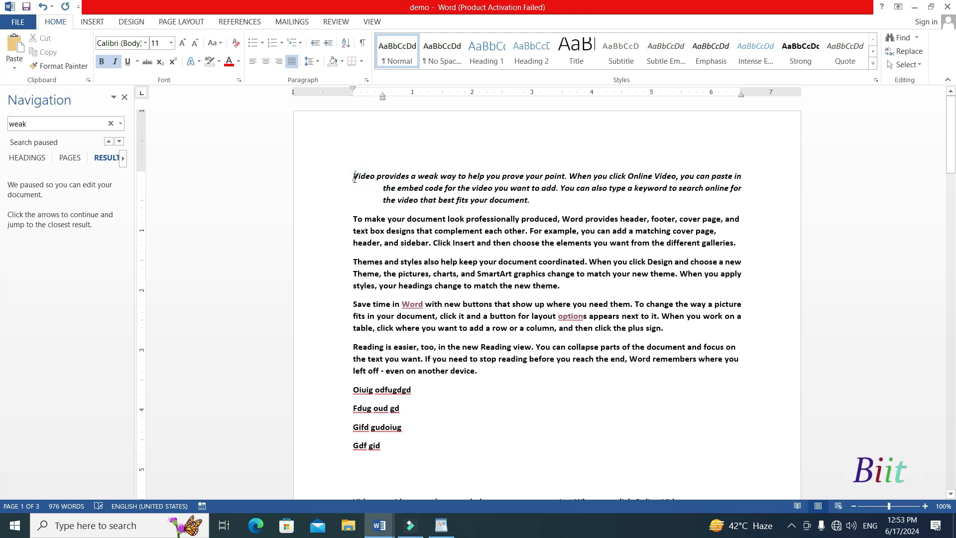
pyautogui.hotkey('ctrl', 't')
pyautogui.hotkey('ctrl', 't')
pyautogui.hotkey('ctrl', 't')
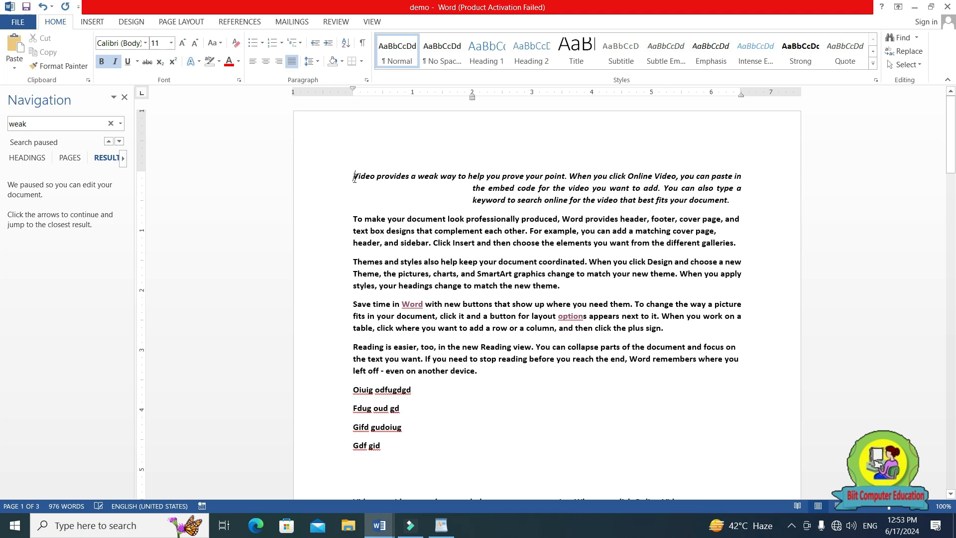
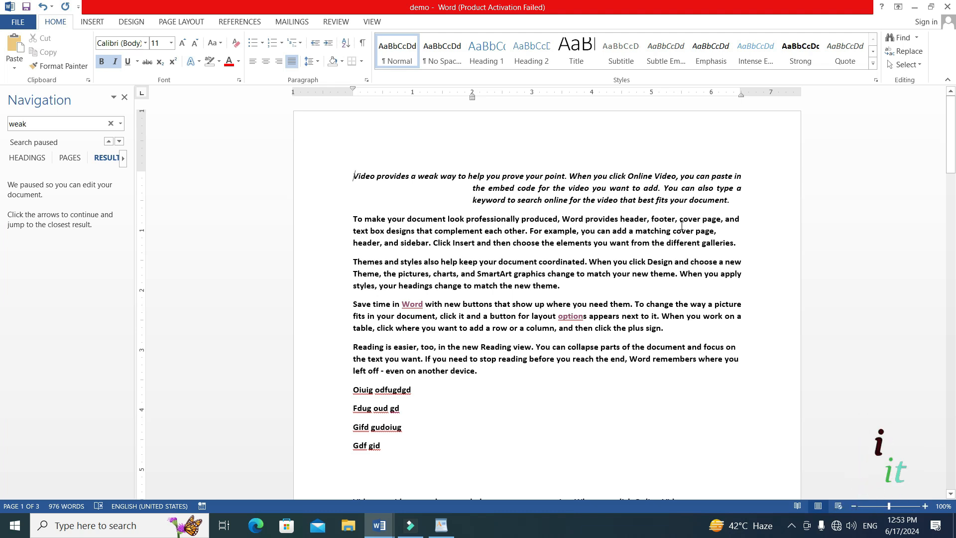
# Remove the hanging indent from the first paragraph of the demo document.
pyautogui.hotkey('ctrl', 'shift', 't')
pyautogui.hotkey('ctrl', 'shift', 't')
pyautogui.hotkey('ctrl', 'shift', 't')
pyautogui.hotkey('ctrl', 'shift', 't')
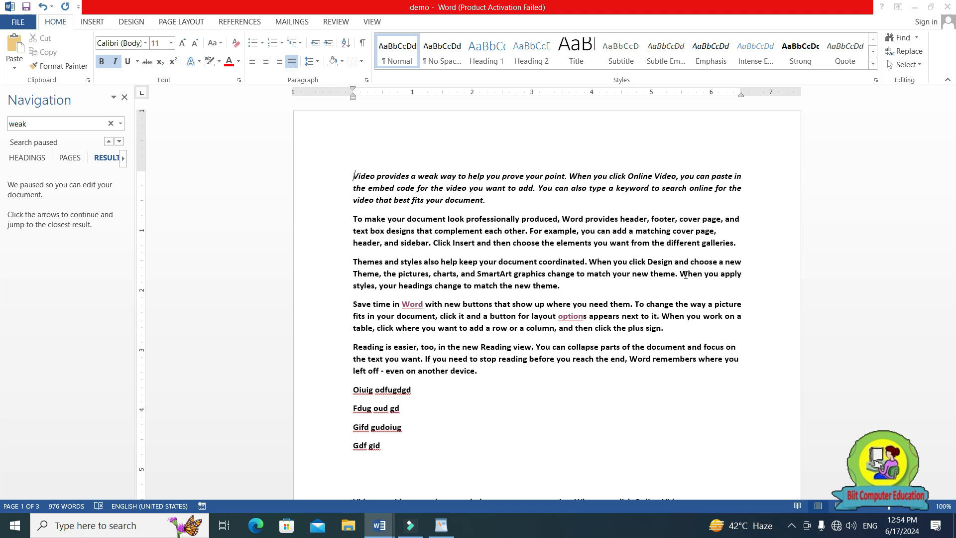
# Switch to Microsoft Edge and close the youtube.com and go.microsoft.com tabs.
pyautogui.click(256, 526)
pyautogui.click(341, 15)
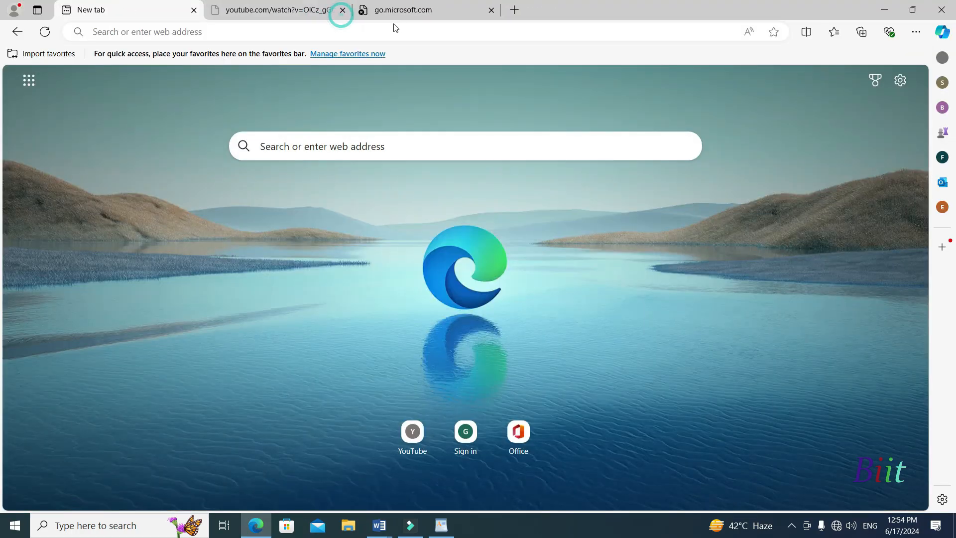
pyautogui.click(342, 10)
pyautogui.click(342, 10)
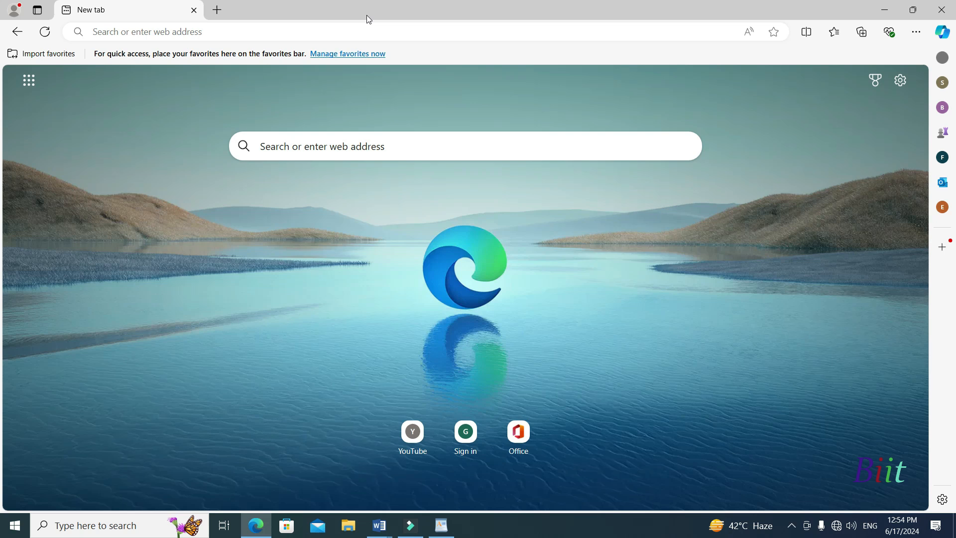
# Open three new blank tabs in the browser.
pyautogui.hotkey('ctrl', 't')
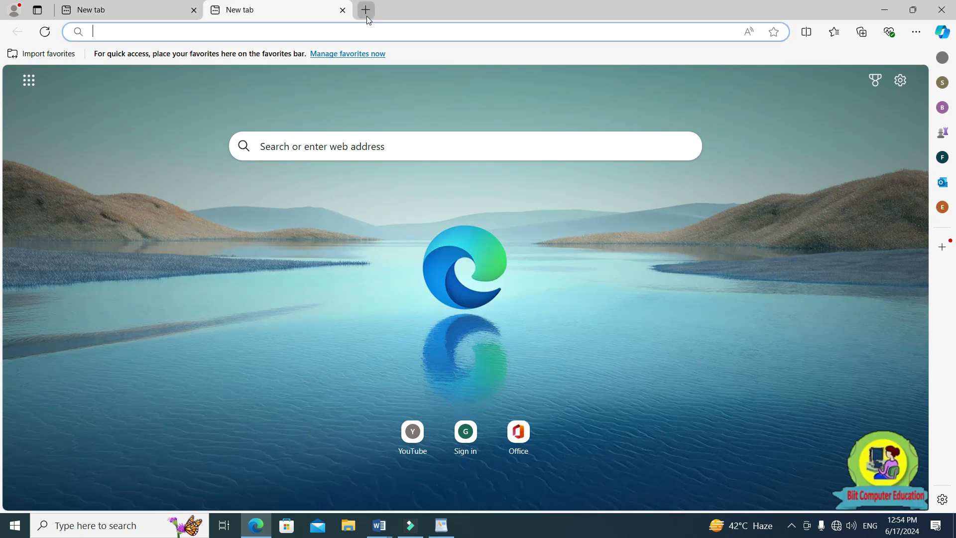
pyautogui.hotkey('ctrl', 't')
pyautogui.hotkey('ctrl', 't')
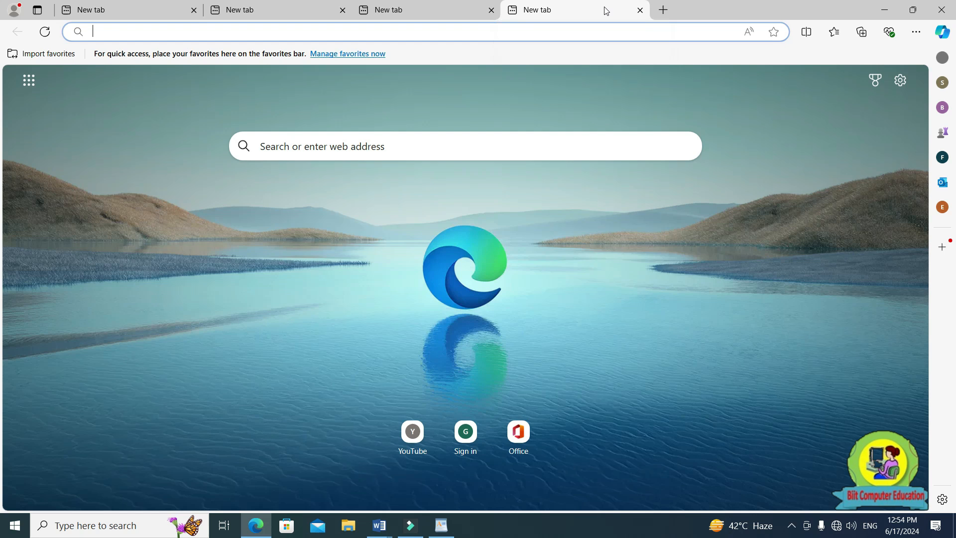
pyautogui.hotkey('ctrl', 'shift', 't')
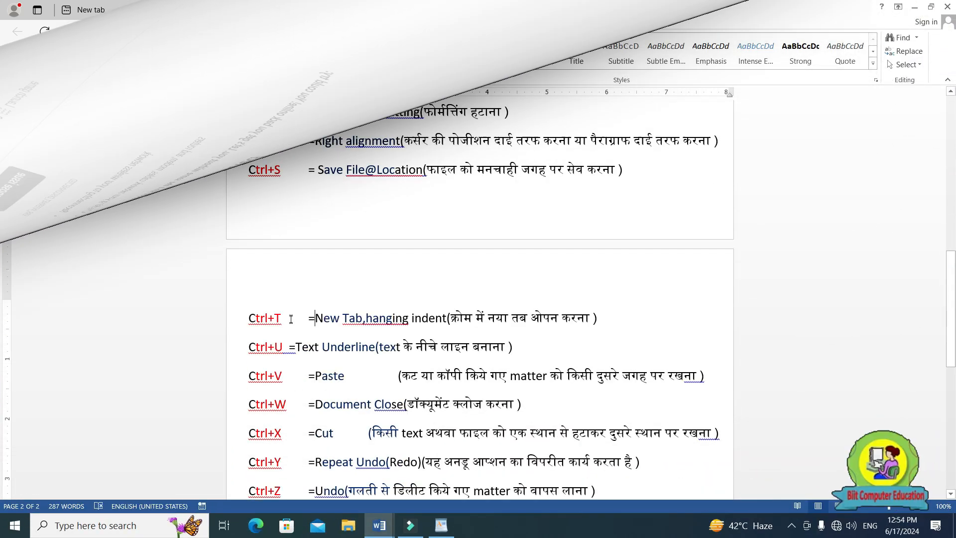
# Highlight "Ctrl+U" in the Word document of a to z shortcut keys, and return to the demo document.
pyautogui.moveTo(248, 343); pyautogui.dragTo(288, 343)
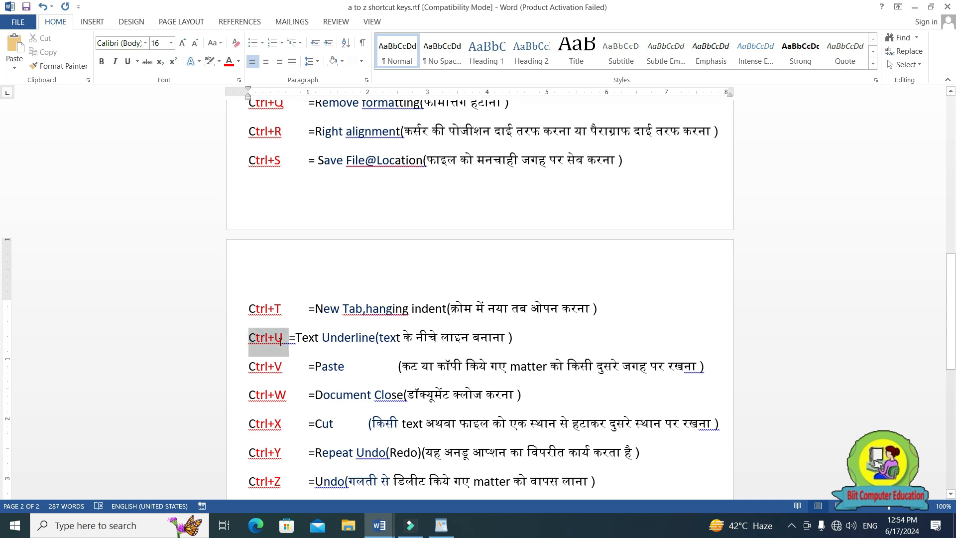
pyautogui.moveTo(379, 523)
pyautogui.click(479, 478)
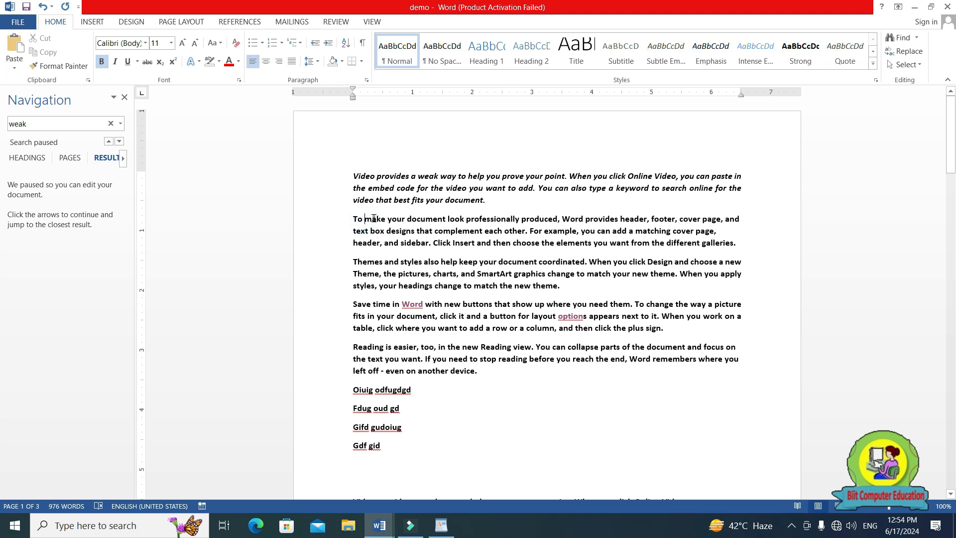
# Underline the words "make your document" in the second paragraph, and underline the entire document text.
pyautogui.moveTo(405, 218); pyautogui.dragTo(447, 219)
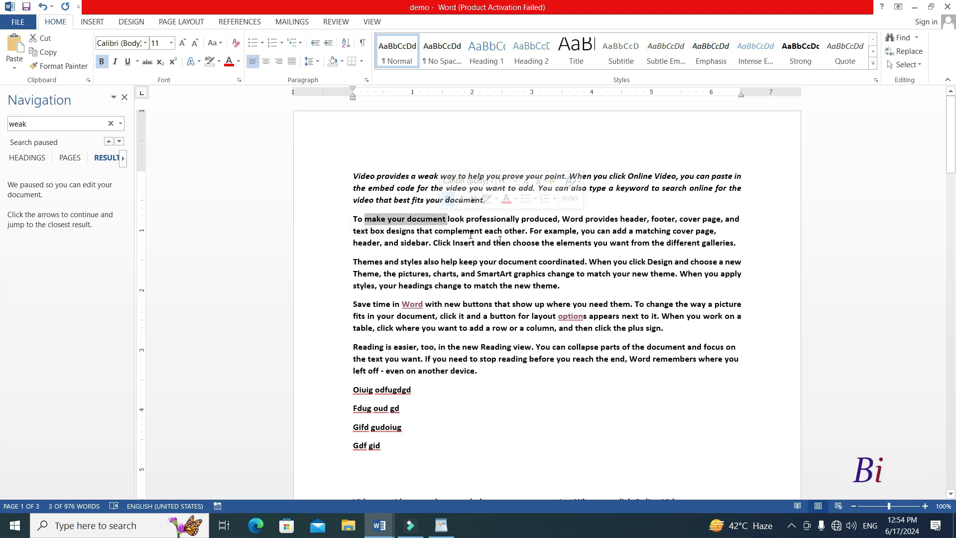
pyautogui.hotkey('ctrl', 'u')
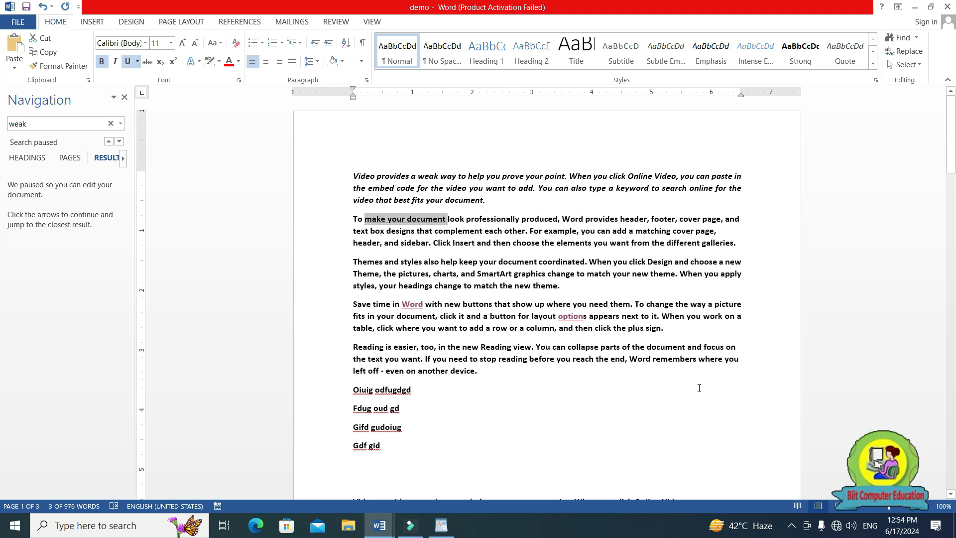
pyautogui.hotkey('ctrl', 'a')
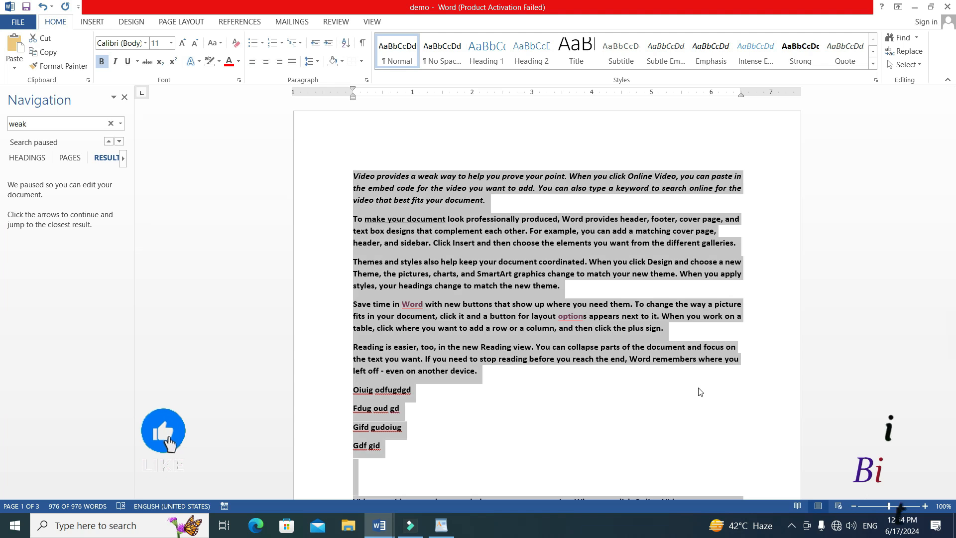
pyautogui.hotkey('ctrl', 'u')
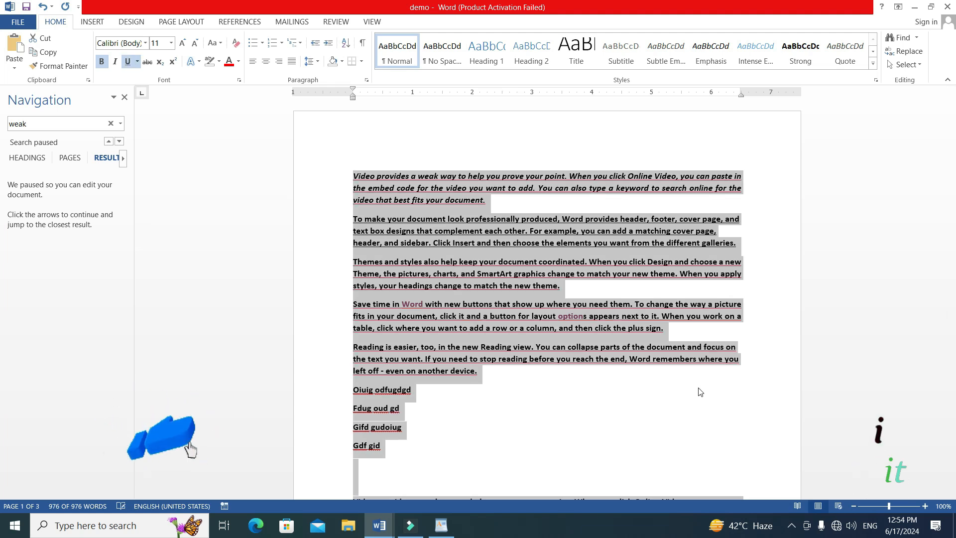
pyautogui.click(649, 328)
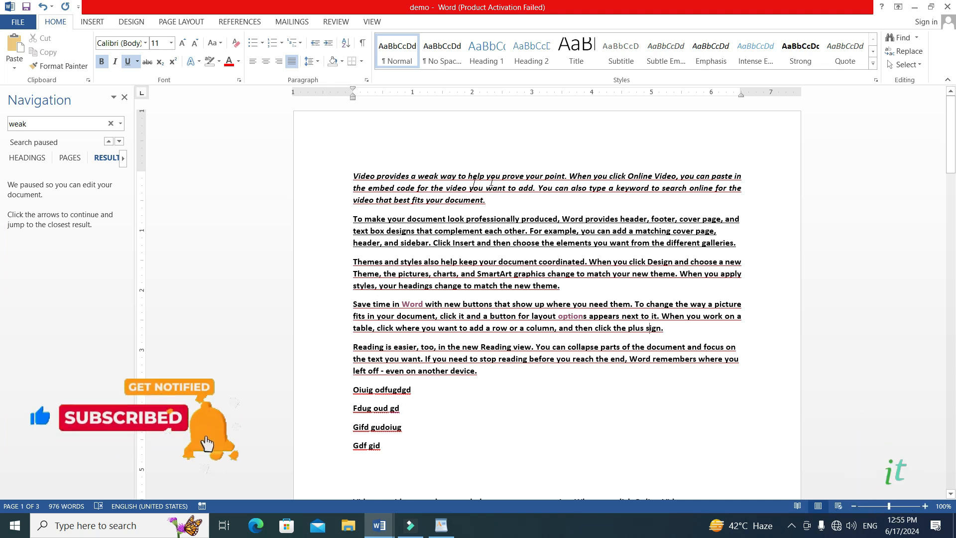
# Add a centered heading "Order List" above the first paragraph, followed by an empty line.
pyautogui.click(351, 175)
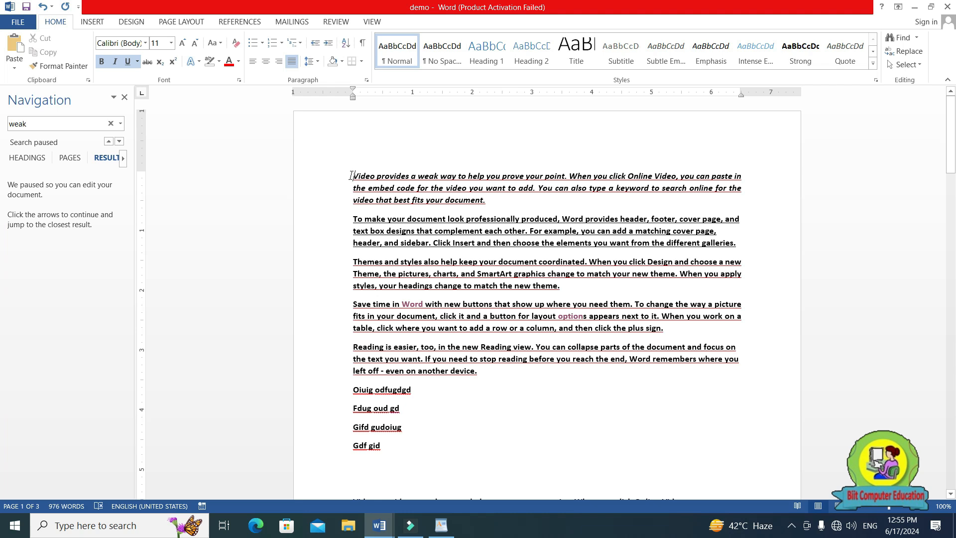
pyautogui.press('Return')
pyautogui.hotkey('ctrl', 'e')
pyautogui.write('Order Lisrt')
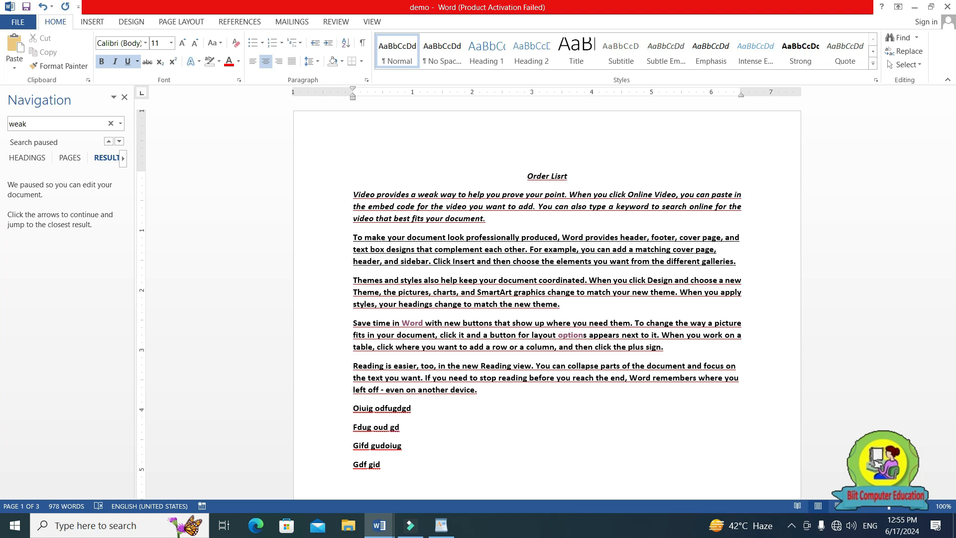
pyautogui.press('BackSpace')
pyautogui.press('BackSpace')
pyautogui.write('t')
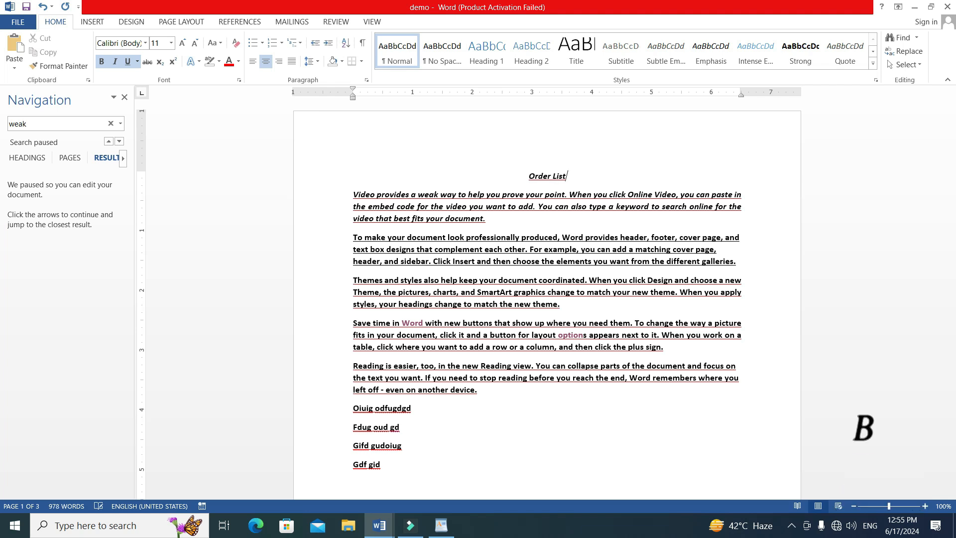
pyautogui.press('Return')
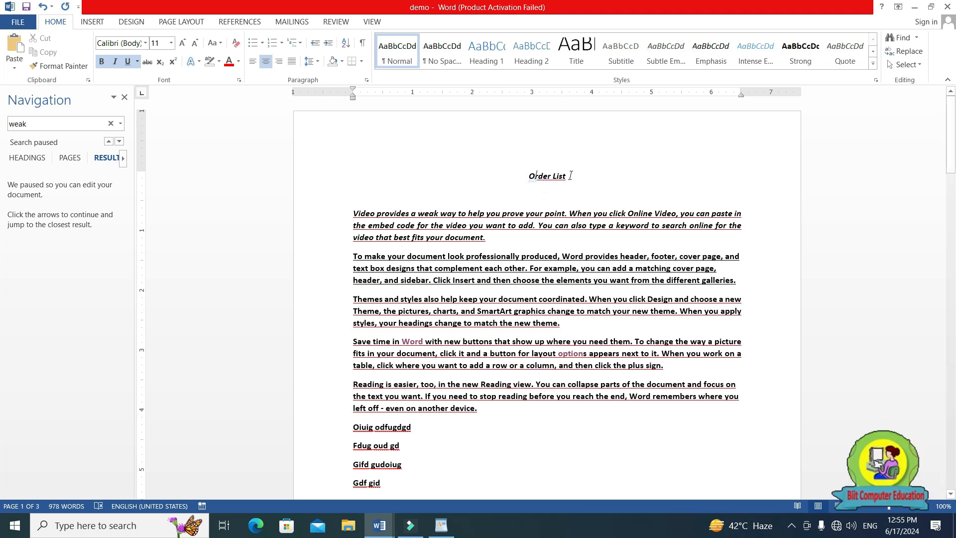
# Increase the font size of the "Order List" heading by three steps.
pyautogui.moveTo(570, 176); pyautogui.dragTo(528, 177)
pyautogui.click(183, 43)
pyautogui.click(183, 43)
pyautogui.click(182, 43)
pyautogui.click(182, 42)
pyautogui.click(182, 43)
pyautogui.click(602, 198)
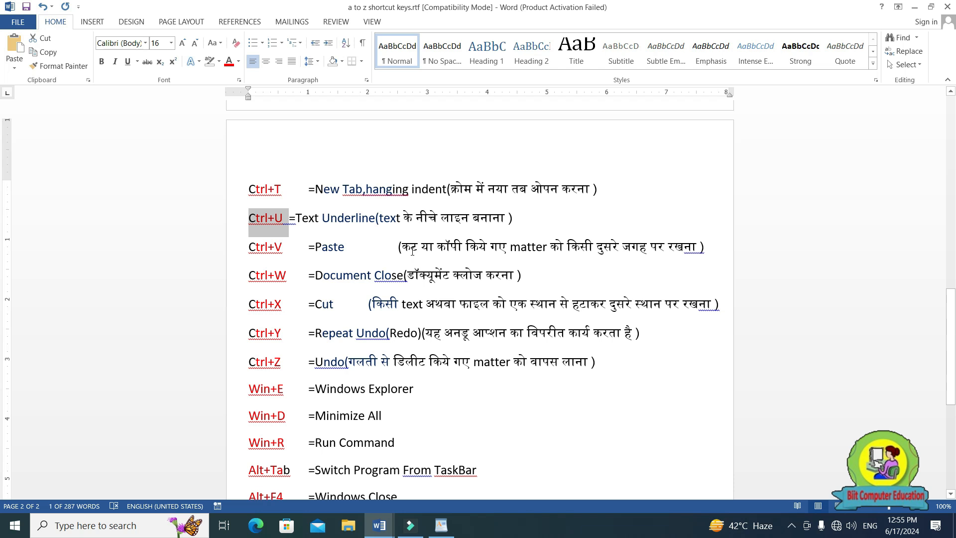
# Highlight the Hindi description of the Ctrl+V Paste entry in the shortcut list, and return to the demo document.
pyautogui.moveTo(402, 248); pyautogui.dragTo(702, 252)
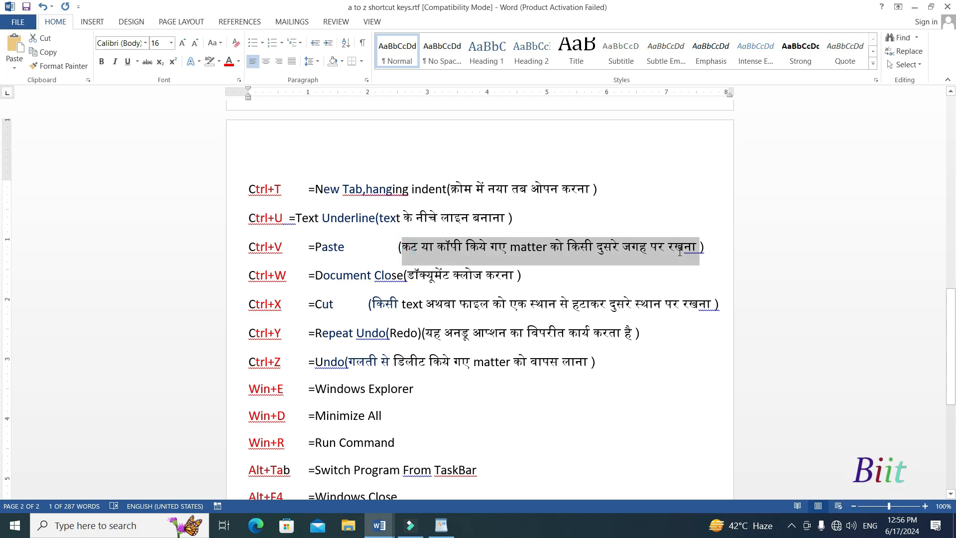
pyautogui.click(381, 527)
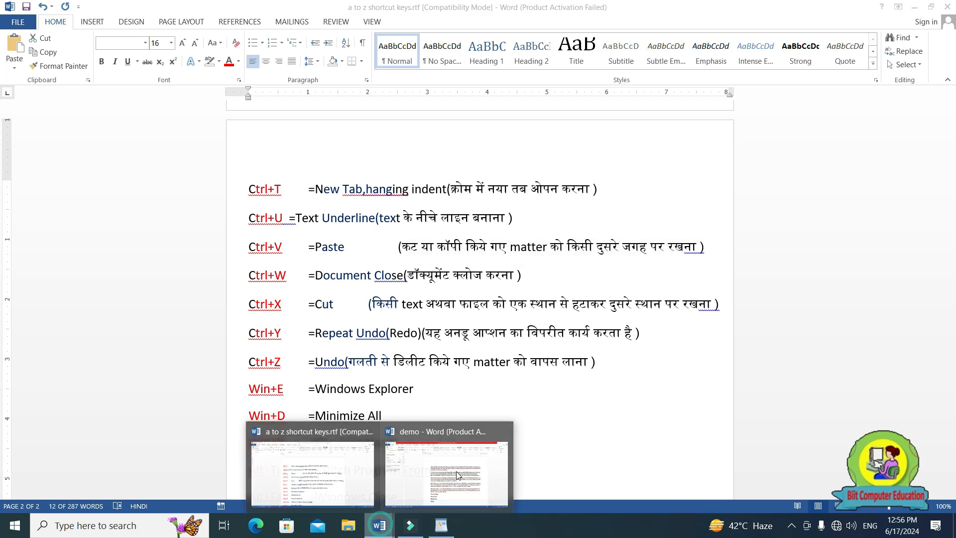
pyautogui.click(466, 471)
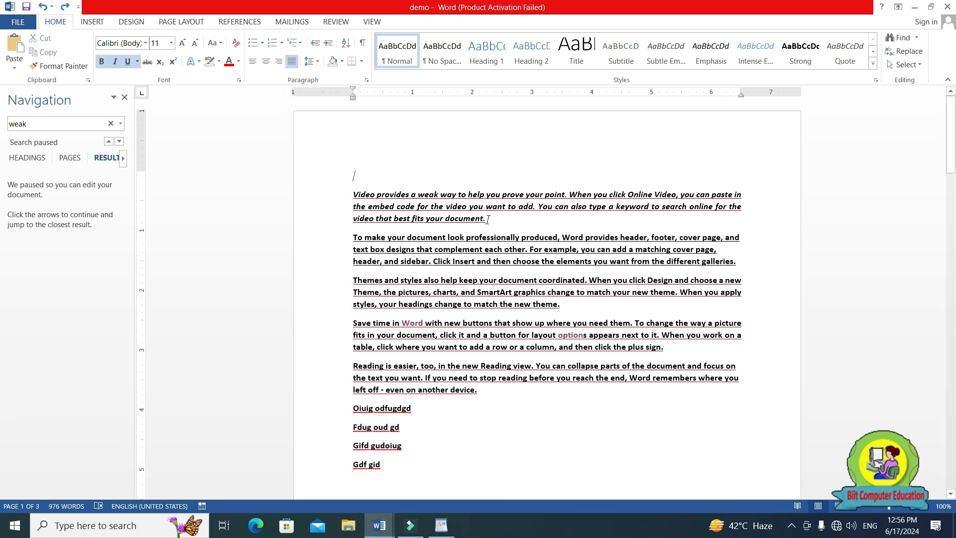
# Copy the paragraph beginning "Video provides a weak way" and paste the copy on a new line directly below it.
pyautogui.moveTo(487, 219); pyautogui.dragTo(354, 193)
pyautogui.hotkey('ctrl', 'c')
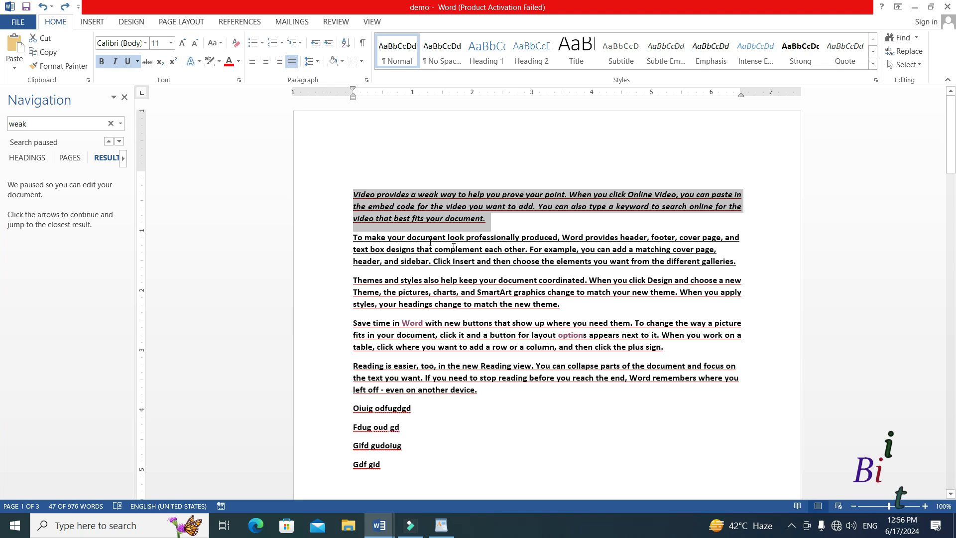
pyautogui.click(499, 225)
pyautogui.press('Return')
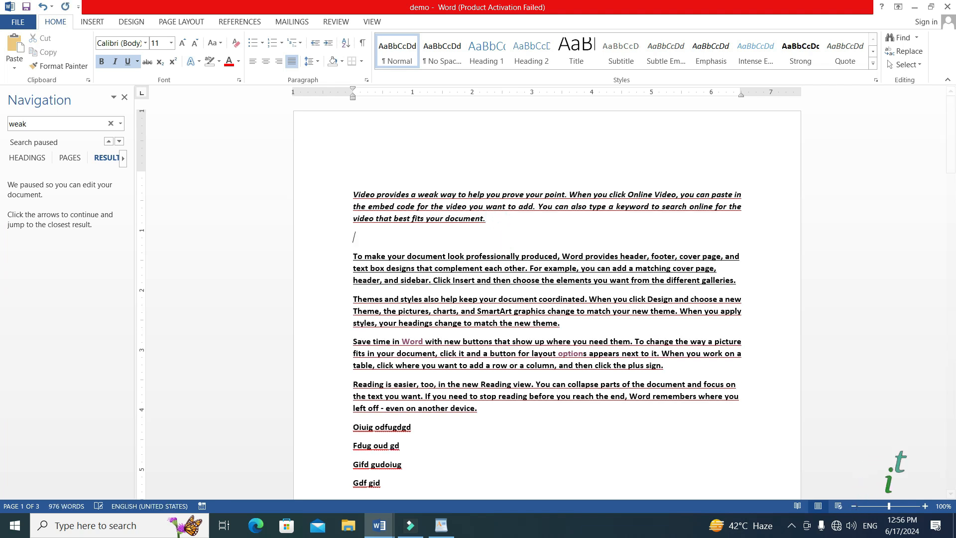
pyautogui.hotkey('ctrl', 'v')
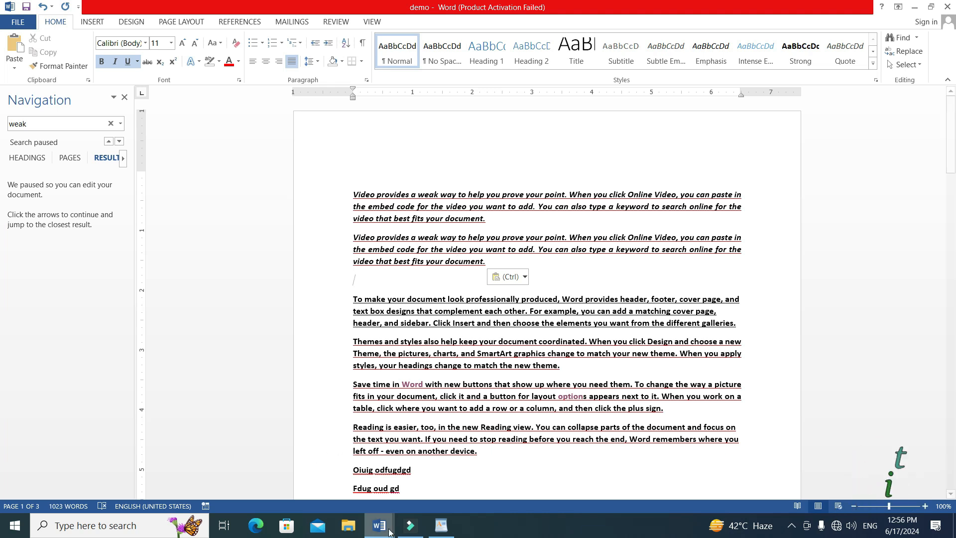
# Highlight the Ctrl+W "Document Close" entry in the a to z shortcut keys document, and return to the demo document.
pyautogui.moveTo(380, 526)
pyautogui.click(318, 478)
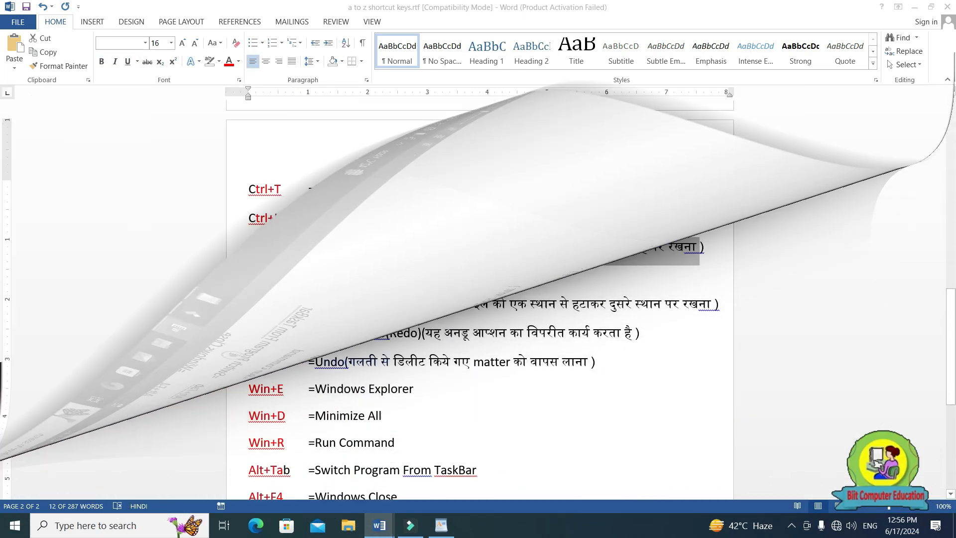
pyautogui.moveTo(249, 276); pyautogui.dragTo(395, 279)
pyautogui.moveTo(317, 276); pyautogui.dragTo(516, 280)
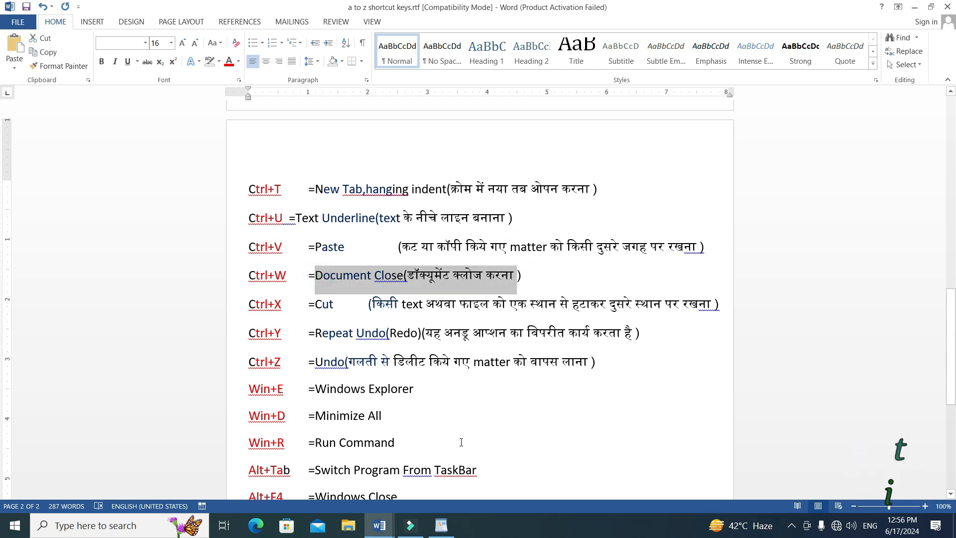
pyautogui.click(379, 527)
pyautogui.click(438, 493)
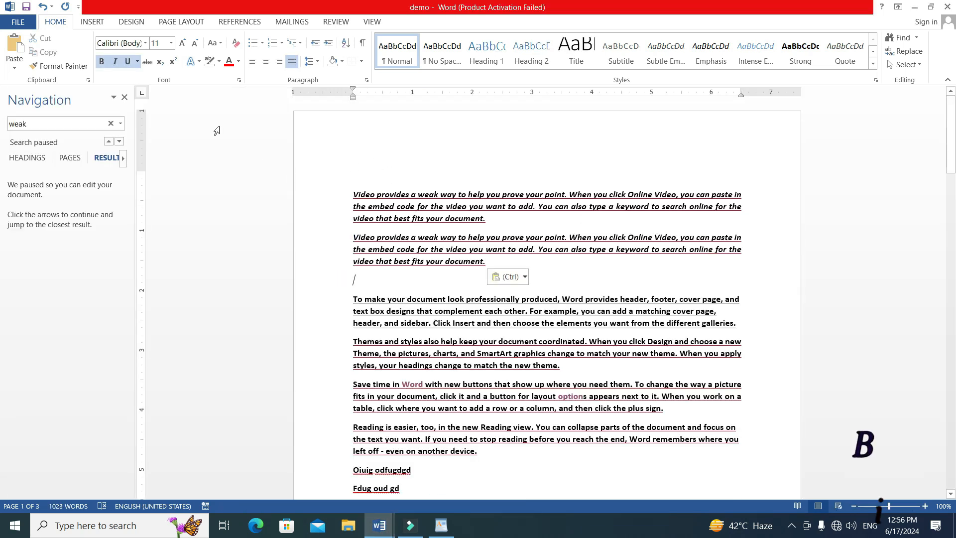
# Close the Navigation pane, and close the demo document without saving its changes.
pyautogui.click(125, 97)
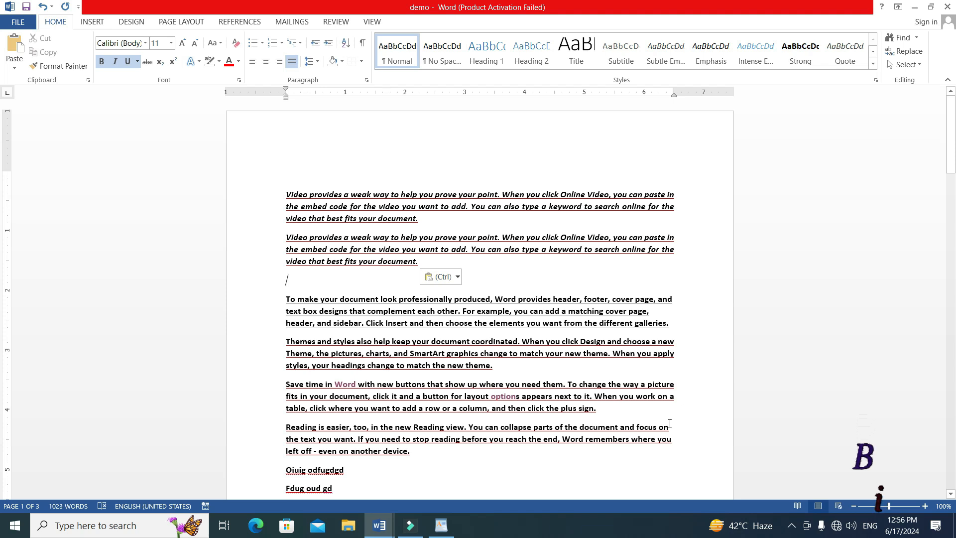
pyautogui.hotkey('alt', 'F4')
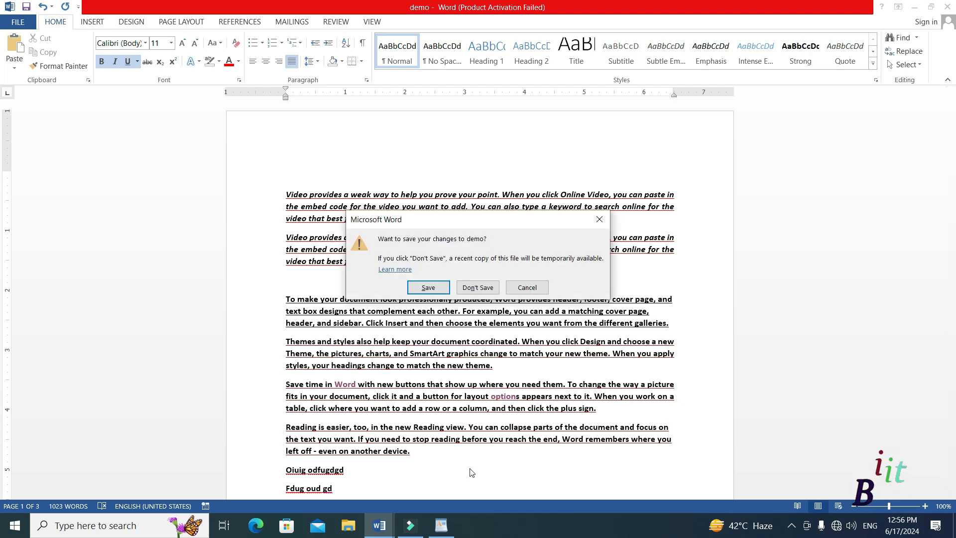
pyautogui.click(481, 287)
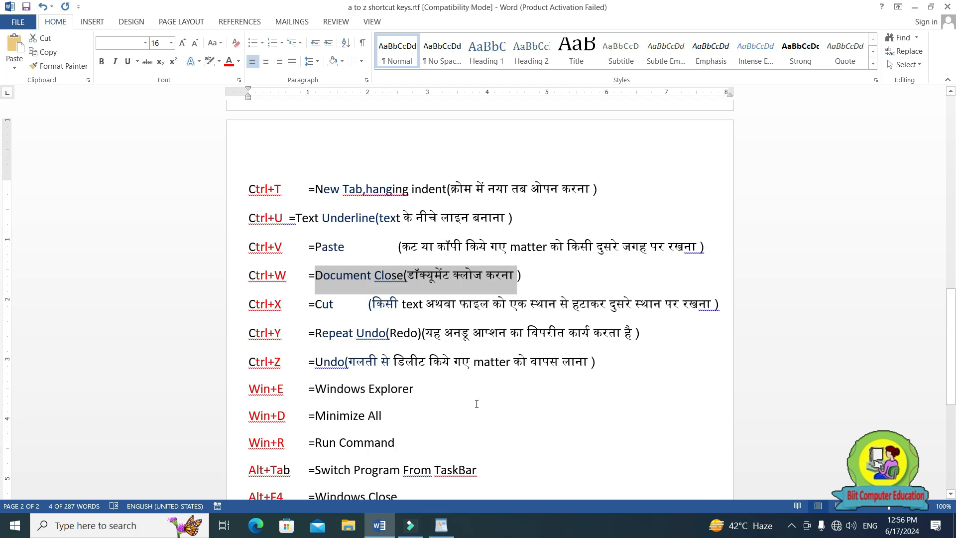
pyautogui.moveTo(383, 525)
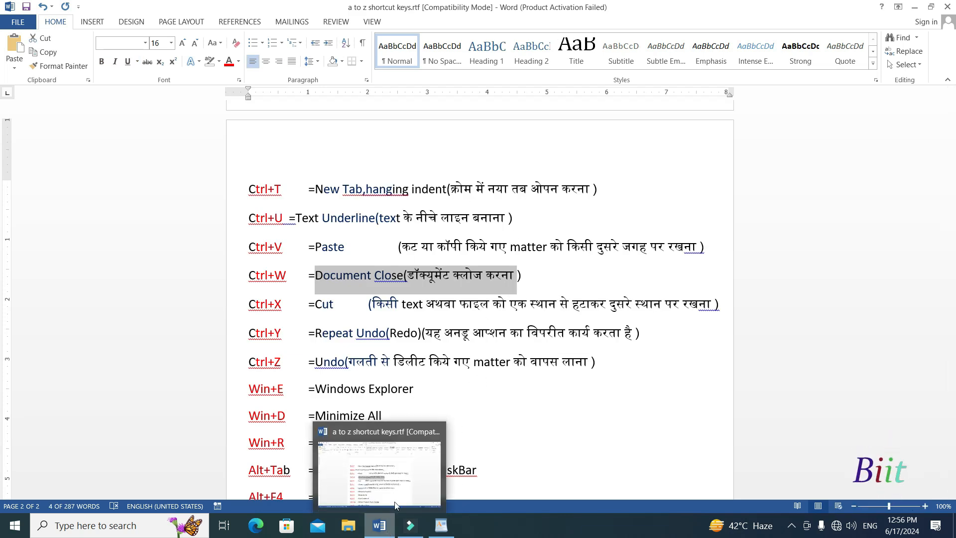
pyautogui.click(386, 525)
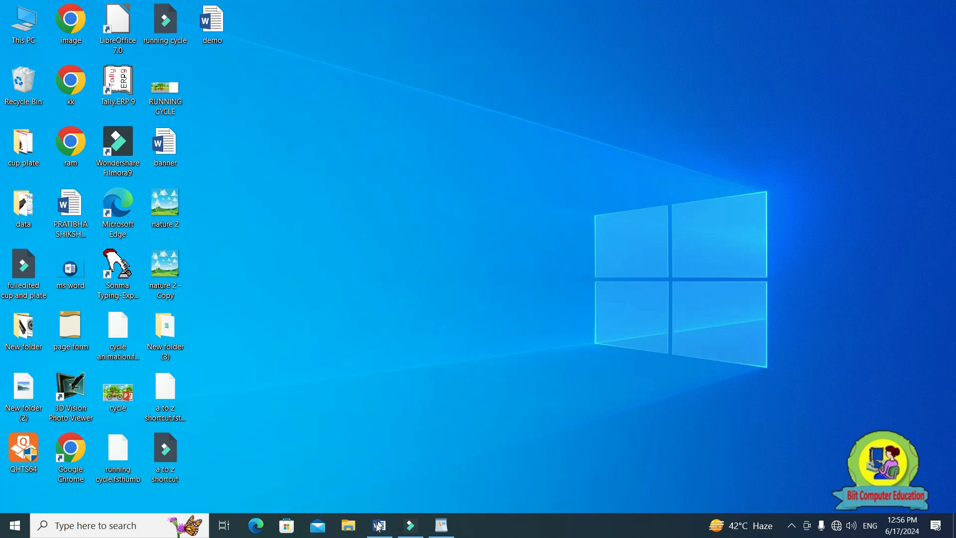
pyautogui.click(380, 527)
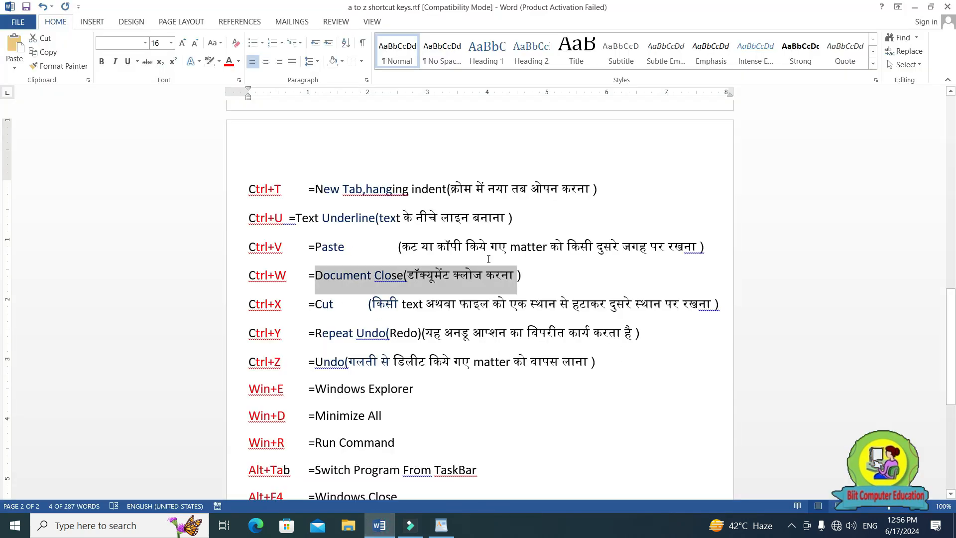
# Open a new blank document and close it, returning to the Ctrl+X entry in the a to z shortcut keys document.
pyautogui.hotkey('ctrl', 'w')
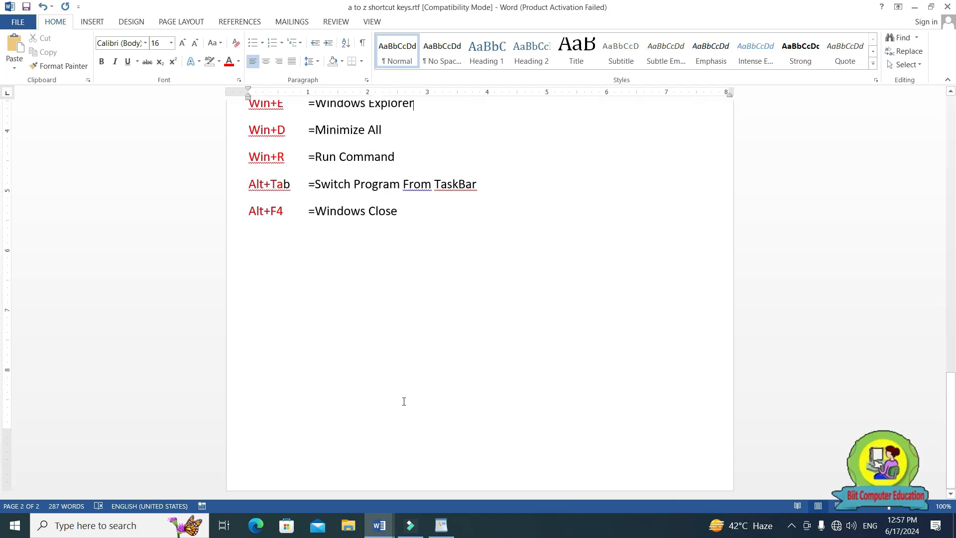
pyautogui.scroll(3, 404, 401)
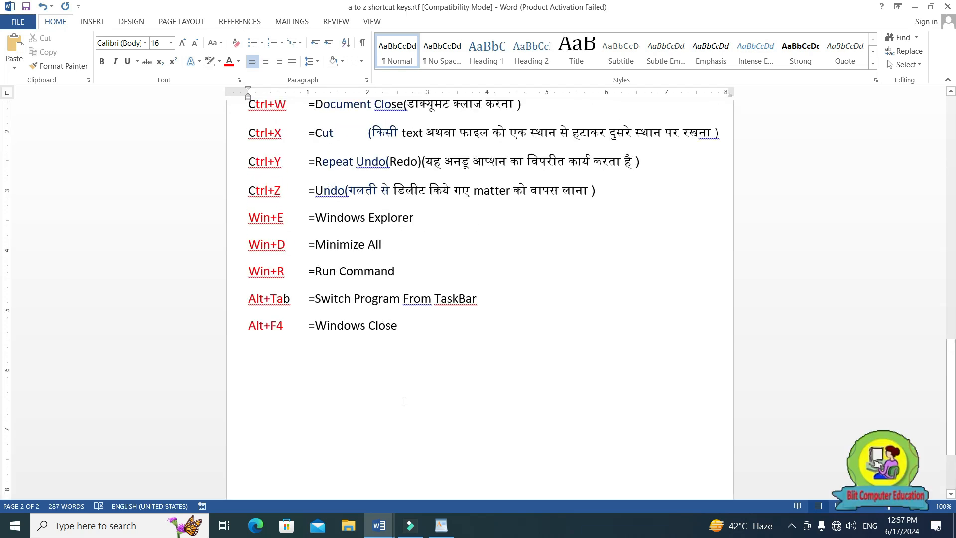
pyautogui.scroll(1, 273, 212)
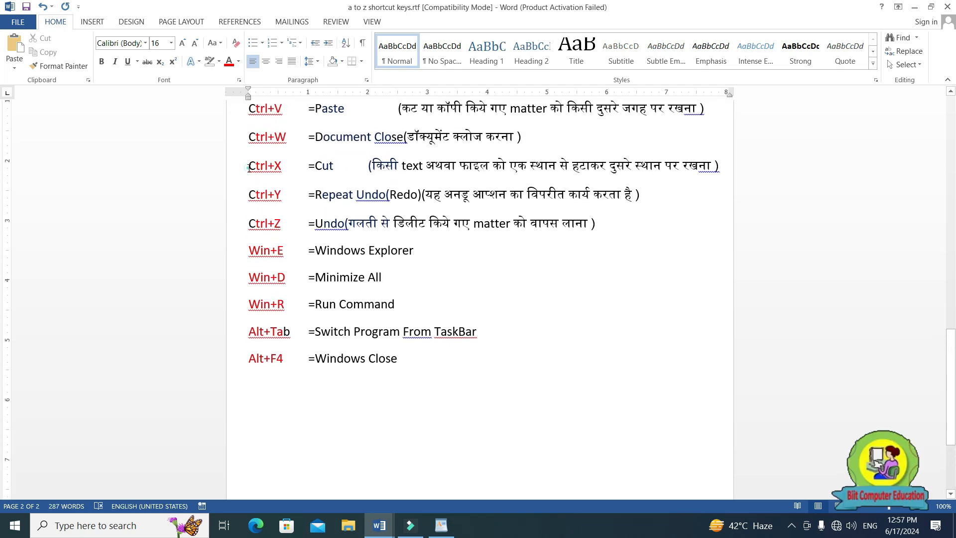
# Highlight the Ctrl+X Cut entry in the a to z shortcut keys document, and switch to Document14.
pyautogui.moveTo(249, 168); pyautogui.dragTo(282, 167)
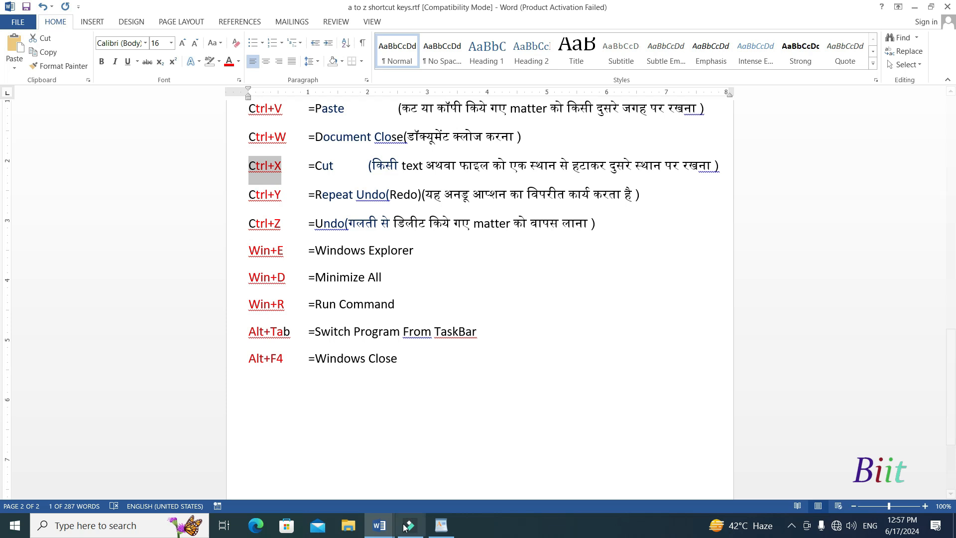
pyautogui.moveTo(379, 525)
pyautogui.click(446, 478)
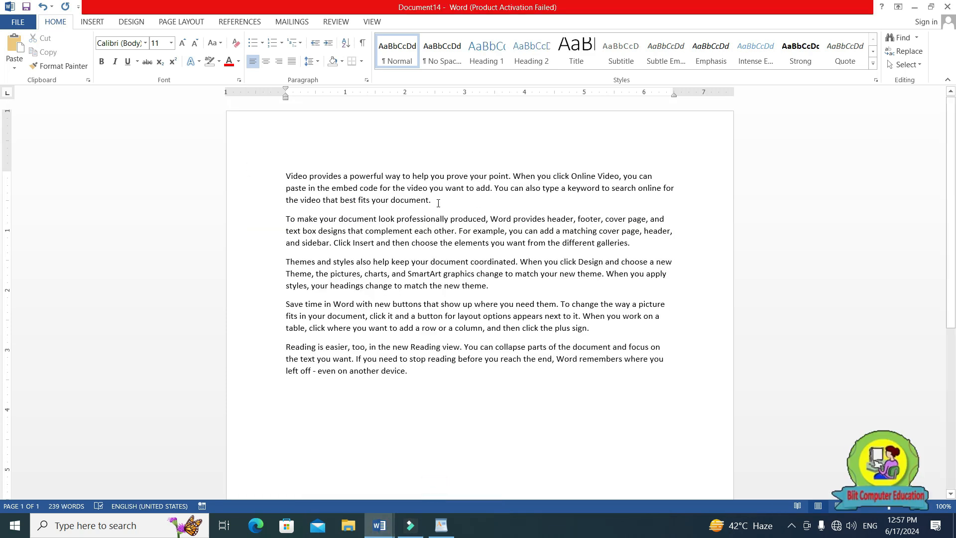
# Cut the first paragraph, beginning "Video provides a powerful way", and paste it on a new line below the last paragraph.
pyautogui.moveTo(338, 188); pyautogui.dragTo(282, 177)
pyautogui.hotkey('ctrl', 'c')
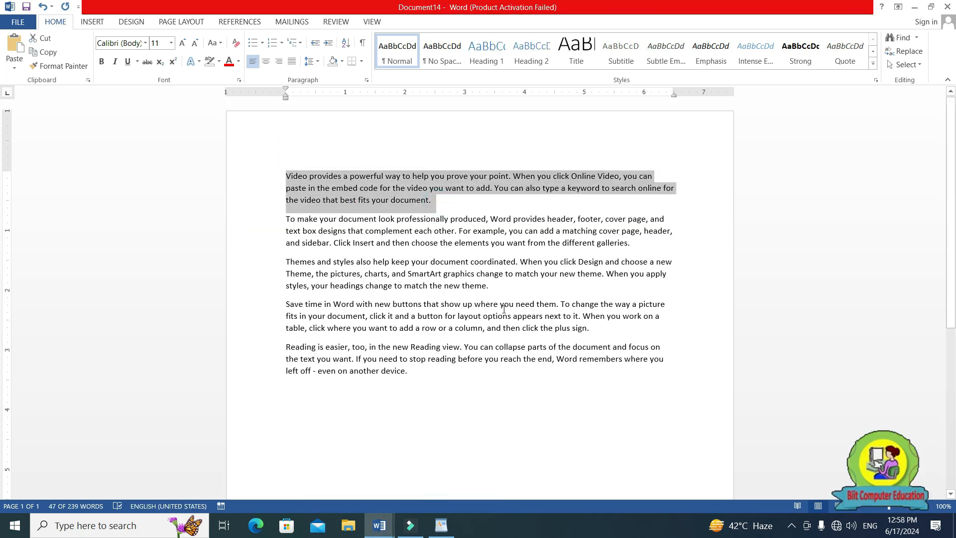
pyautogui.press('Delete')
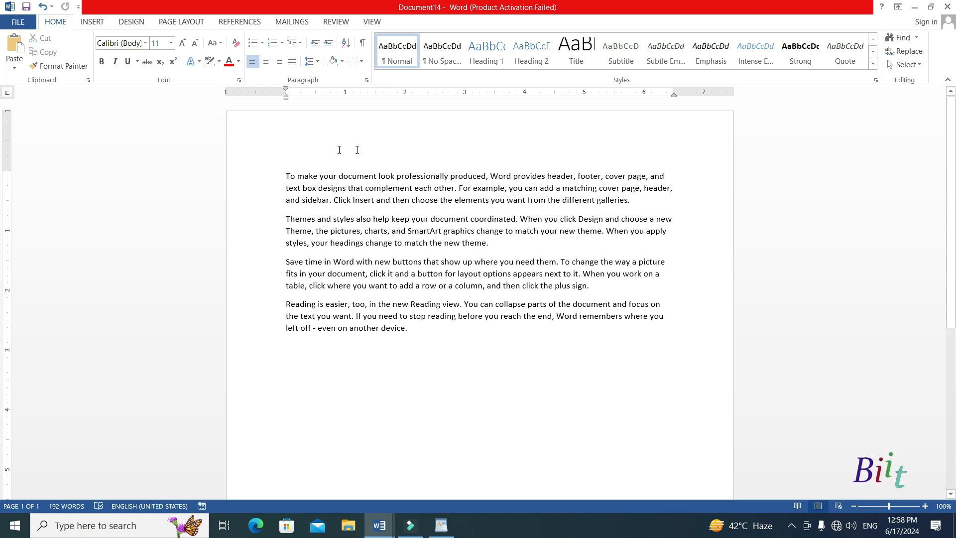
pyautogui.click(431, 335)
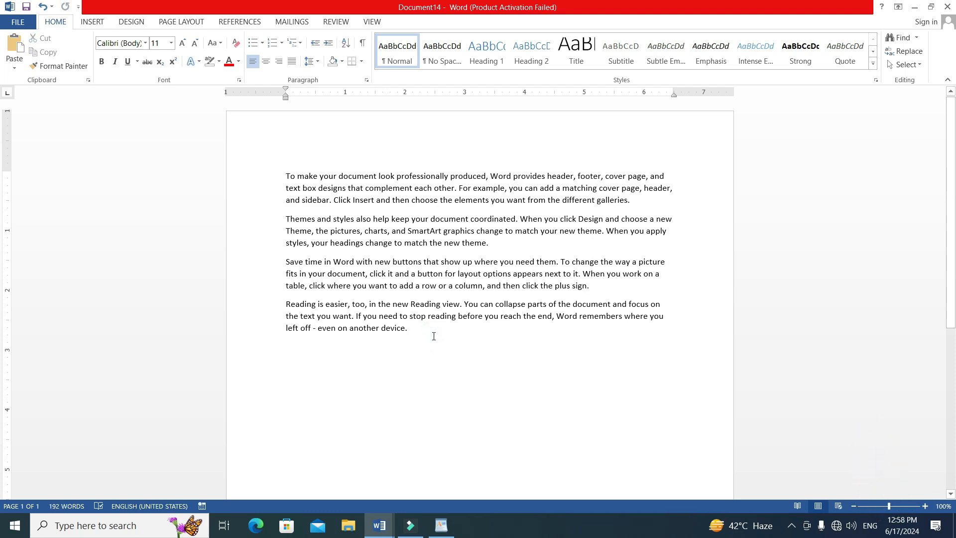
pyautogui.press('Return')
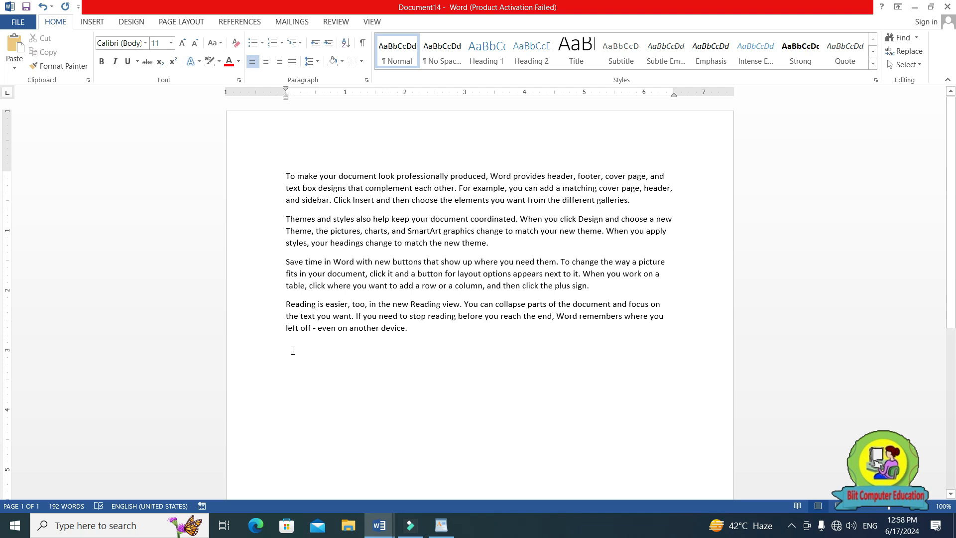
pyautogui.hotkey('ctrl', 'v')
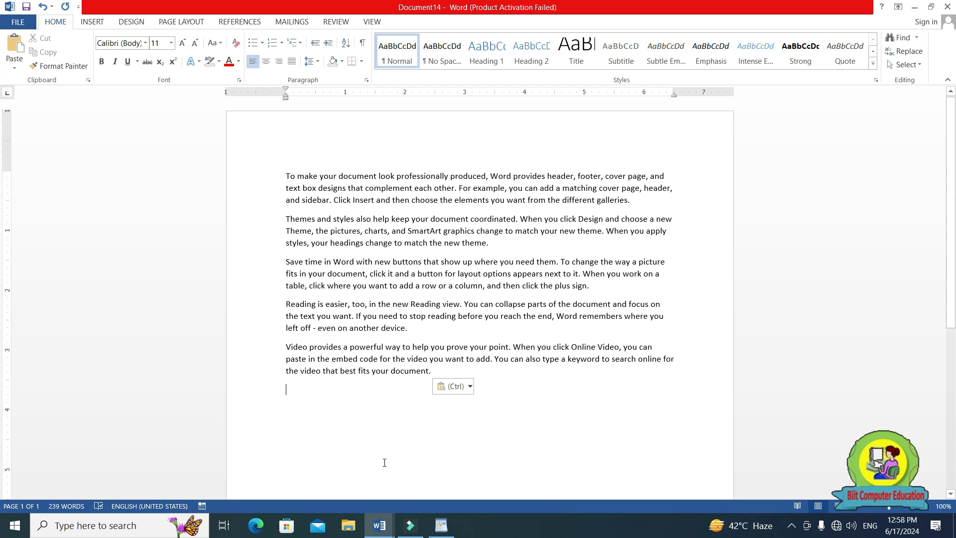
# Highlight the Ctrl+Y Repeat Undo (Redo) entry in the a to z shortcut keys document, and return to Document14.
pyautogui.click(377, 526)
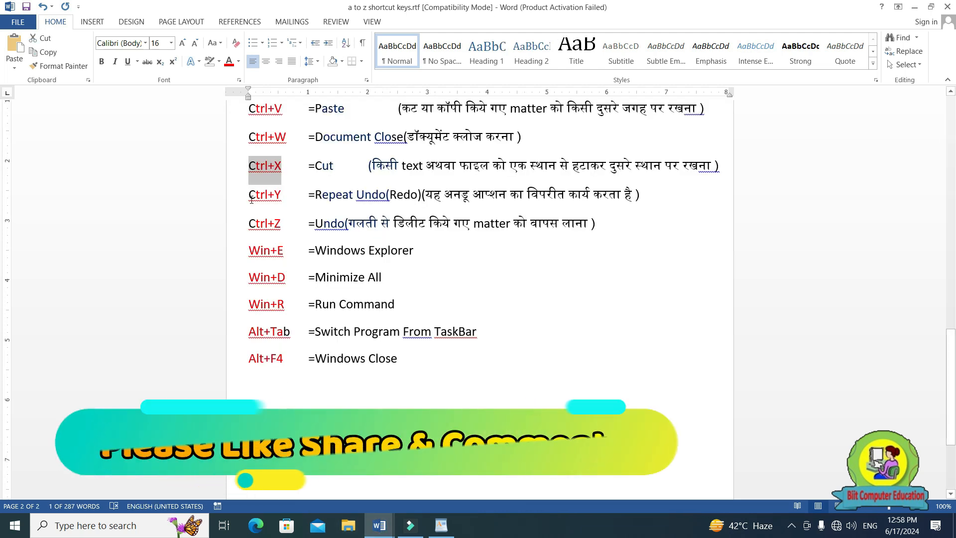
pyautogui.click(248, 196)
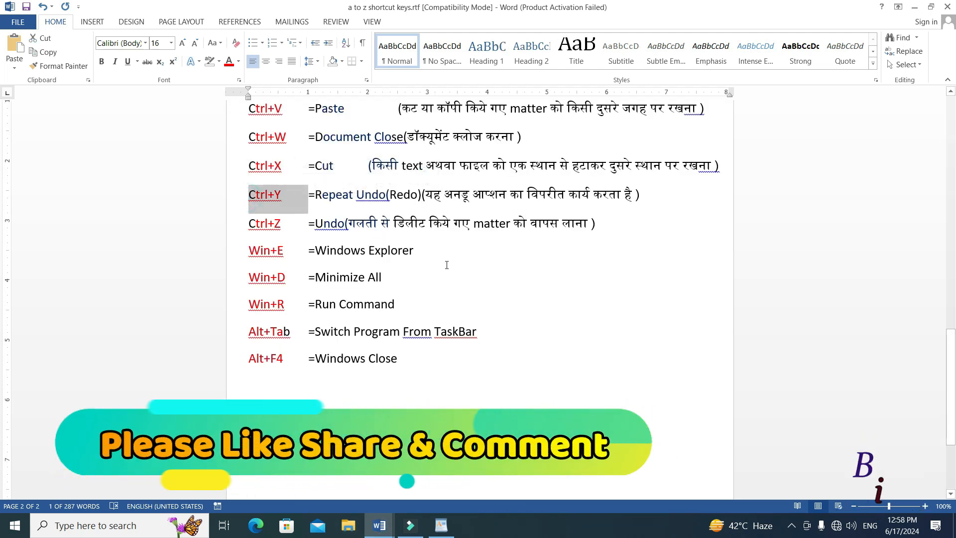
pyautogui.click(495, 297)
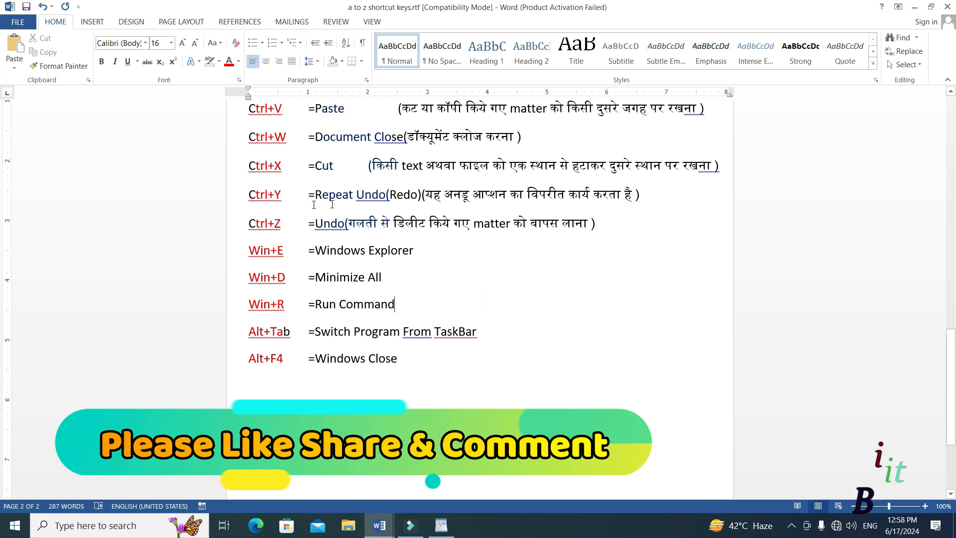
pyautogui.click(385, 526)
pyautogui.click(446, 483)
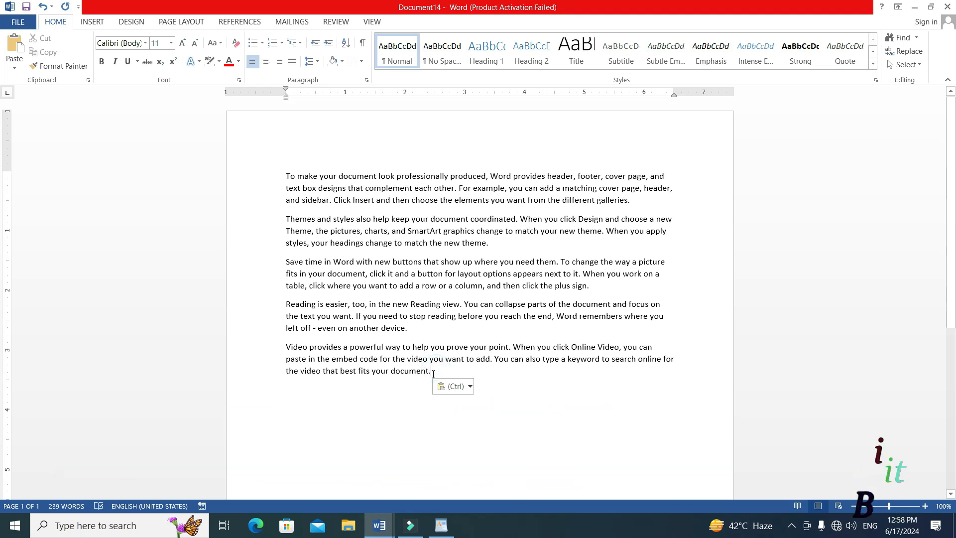
# Undo the cut and paste of the "Video provides a powerful way" paragraph, and mark the paragraph at the start of the text.
pyautogui.hotkey('ctrl', 'z')
pyautogui.hotkey('ctrl', 'y')
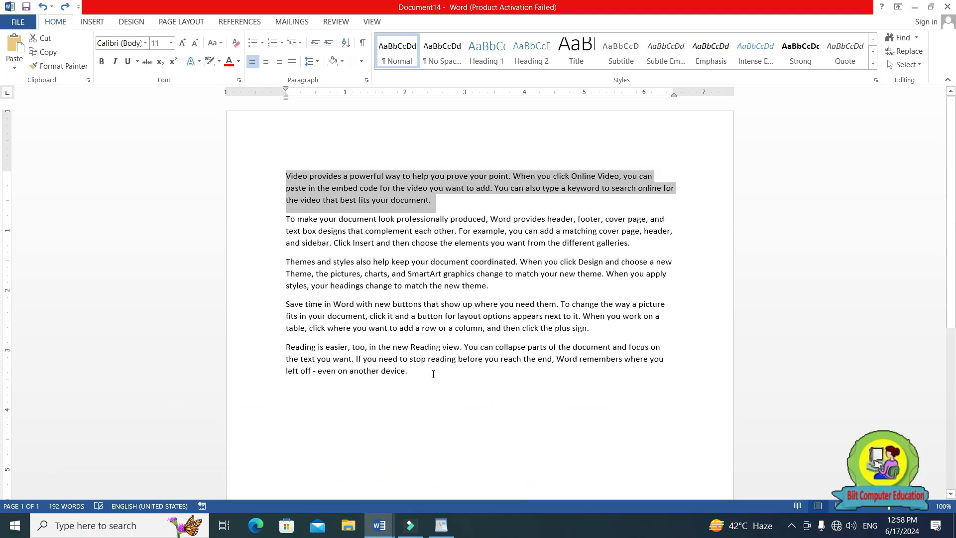
pyautogui.click(396, 240)
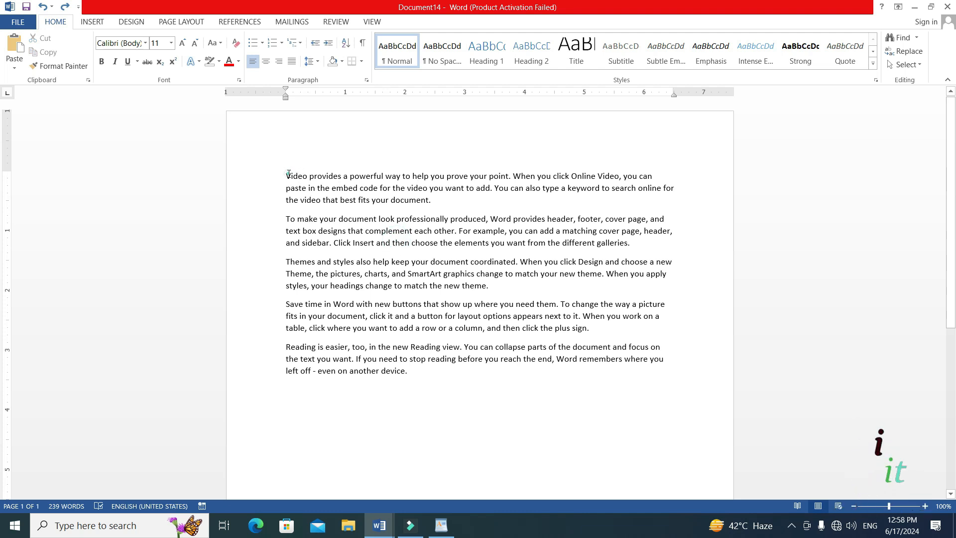
pyautogui.moveTo(286, 176); pyautogui.dragTo(431, 200)
pyautogui.click(428, 206)
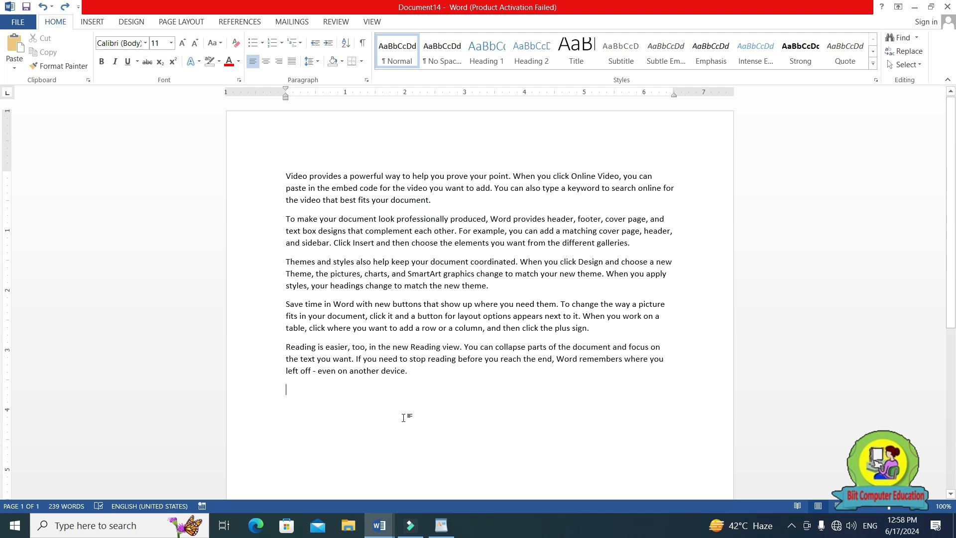
# Redo moving the "Video provides a powerful way" paragraph, and repeat the paste until four copies follow the last paragraph.
pyautogui.hotkey('ctrl', 'y')
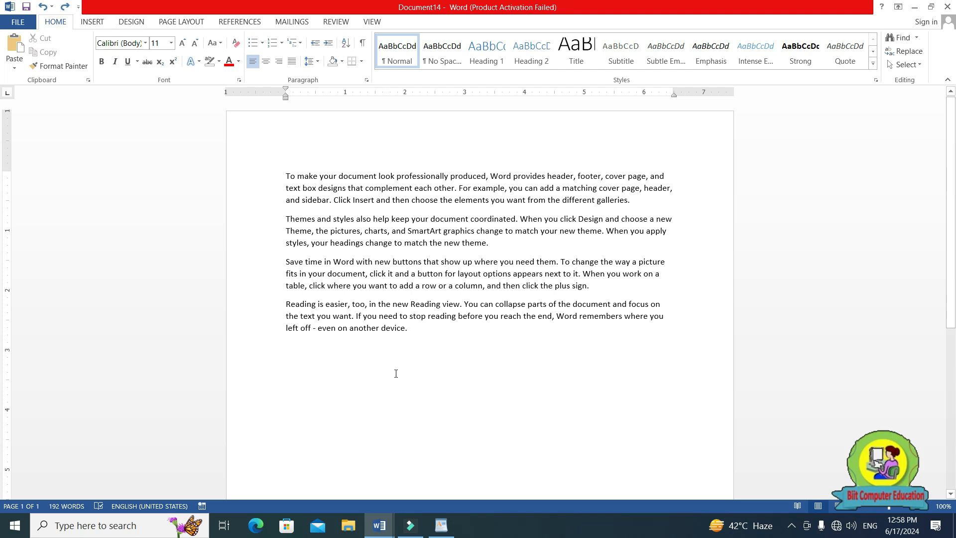
pyautogui.hotkey('ctrl', 'y')
pyautogui.hotkey('ctrl', 'y')
pyautogui.hotkey('ctrl', 'y')
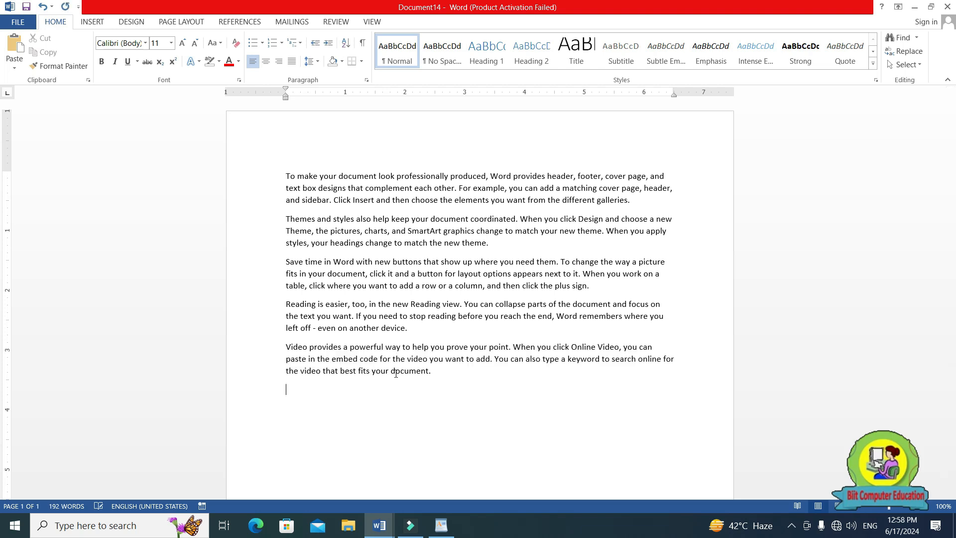
pyautogui.hotkey('ctrl', 'y')
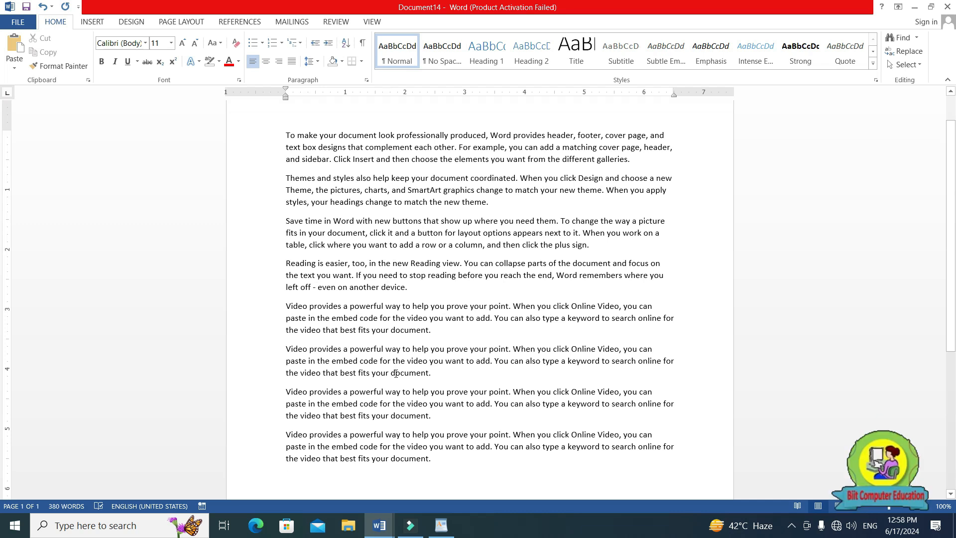
# Undo the repeated pastes and the cut, and move the "Video provides a powerful way" paragraph below the last paragraph again.
pyautogui.hotkey('ctrl', 'z')
pyautogui.hotkey('ctrl', 'z')
pyautogui.hotkey('ctrl', 'z')
pyautogui.hotkey('ctrl', 'z')
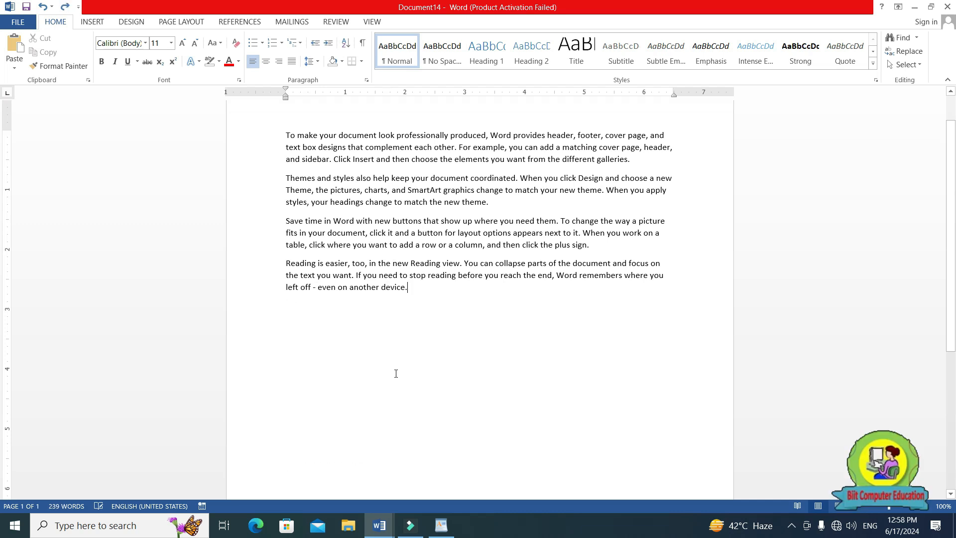
pyautogui.hotkey('ctrl', 'z')
pyautogui.hotkey('ctrl', 'c')
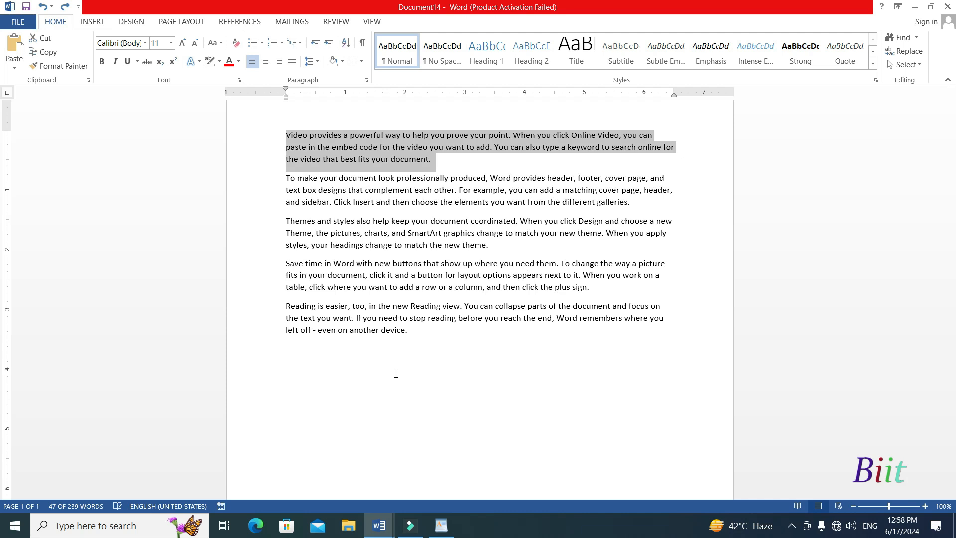
pyautogui.press('Delete')
pyautogui.hotkey('ctrl', 'v')
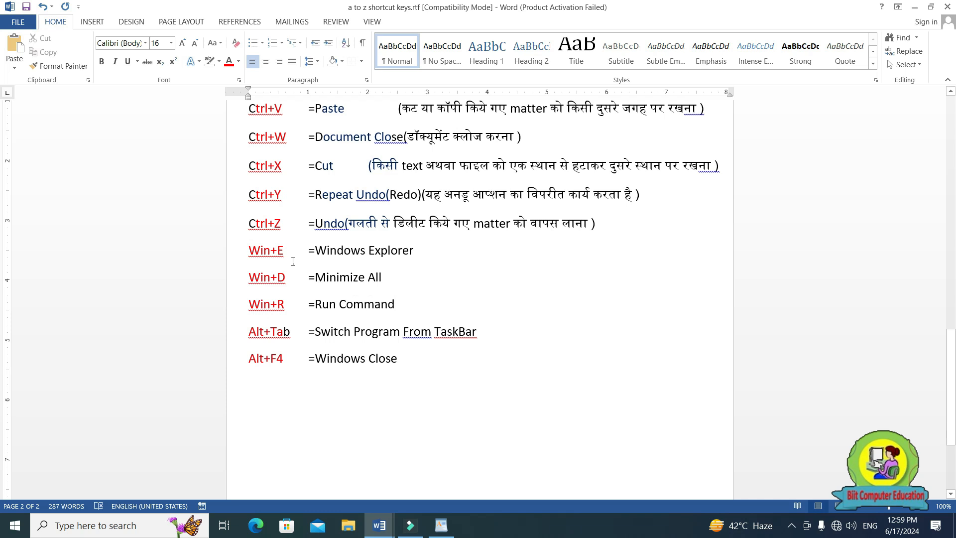
# Highlight the Ctrl+Z Undo entry and the Win+E Windows Explorer entry in the a to z shortcut keys document.
pyautogui.moveTo(256, 223); pyautogui.dragTo(283, 223)
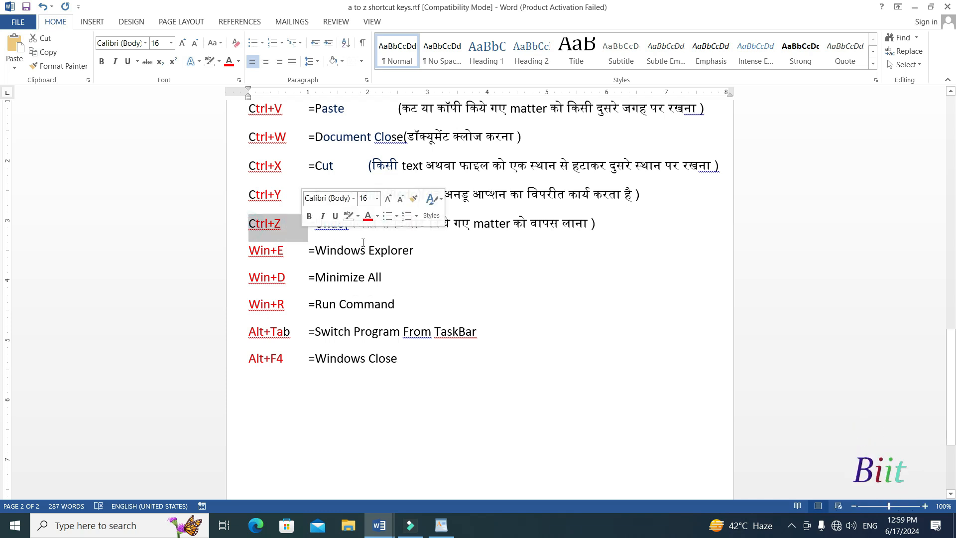
pyautogui.click(451, 259)
pyautogui.moveTo(249, 250); pyautogui.dragTo(382, 255)
pyautogui.click(427, 271)
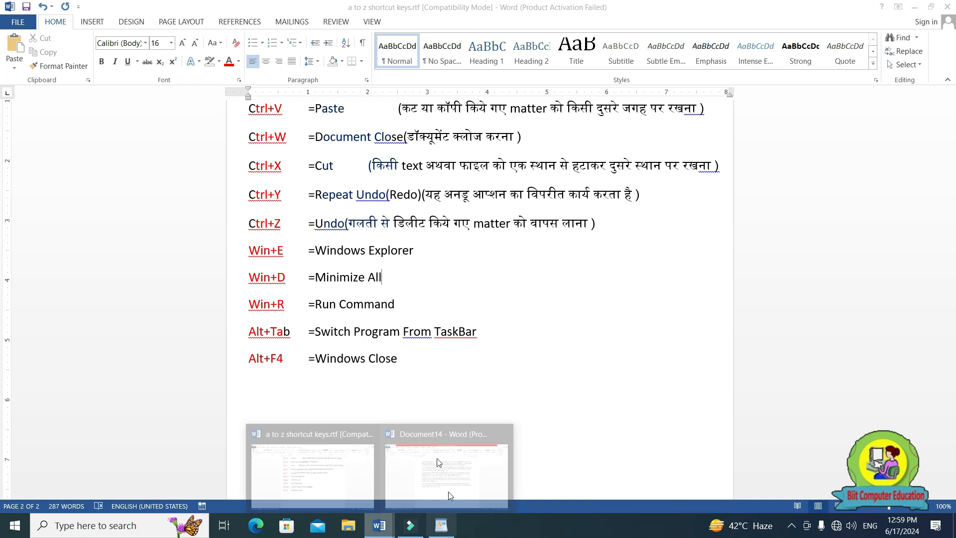
# Open File Explorer maximized and view Local Disk (D:), Local Disk (C:), Videos, Pictures, Downloads, Documents and Desktop.
pyautogui.press('super+e')
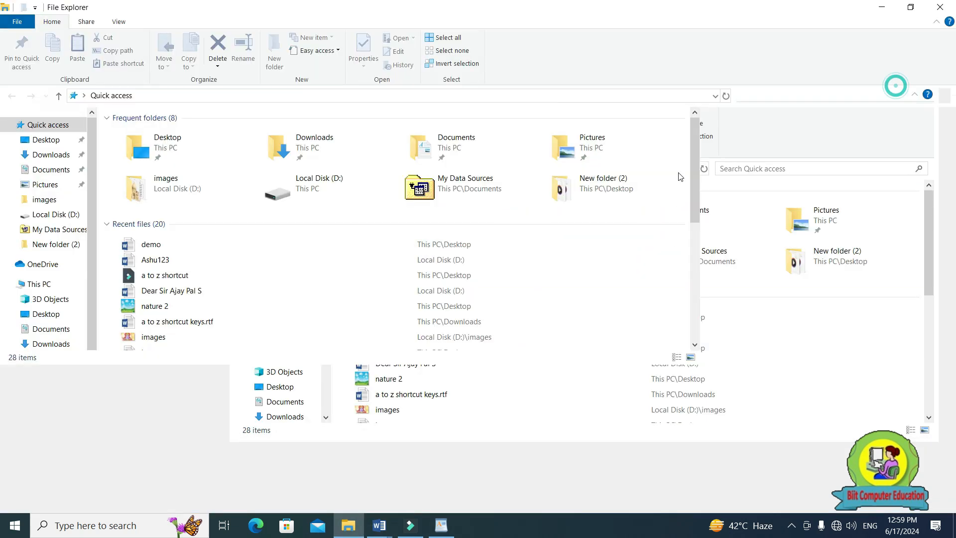
pyautogui.click(890, 77)
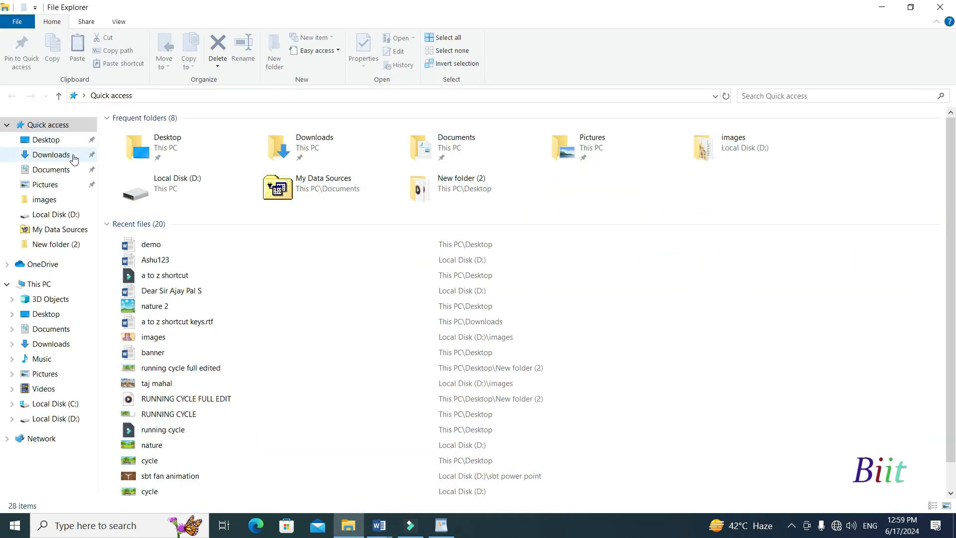
pyautogui.click(63, 418)
pyautogui.click(62, 402)
pyautogui.click(50, 389)
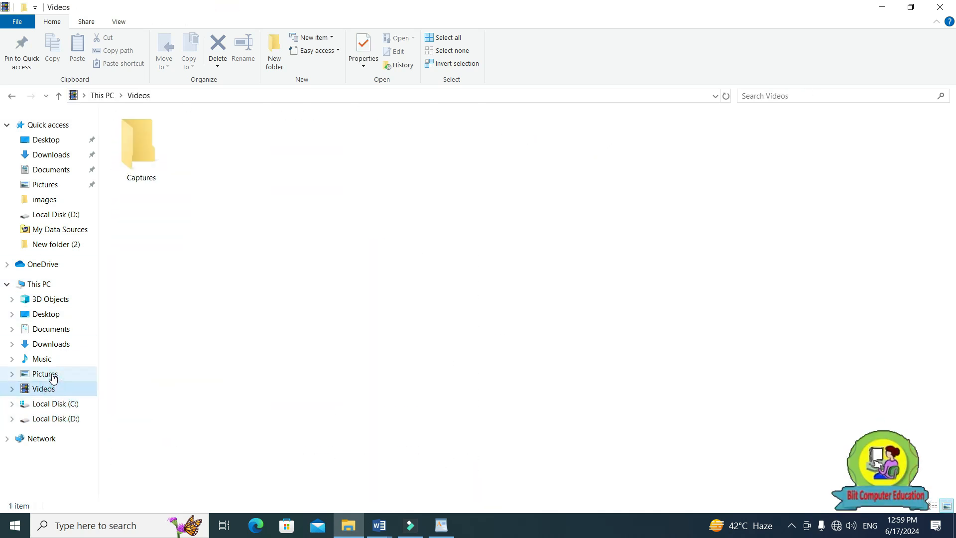
pyautogui.click(50, 375)
pyautogui.click(52, 344)
pyautogui.click(55, 331)
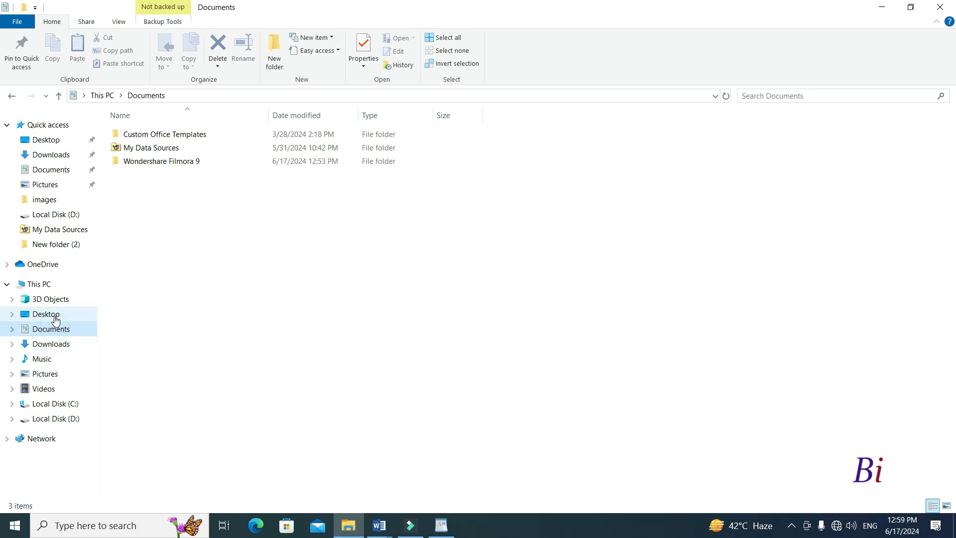
pyautogui.click(52, 314)
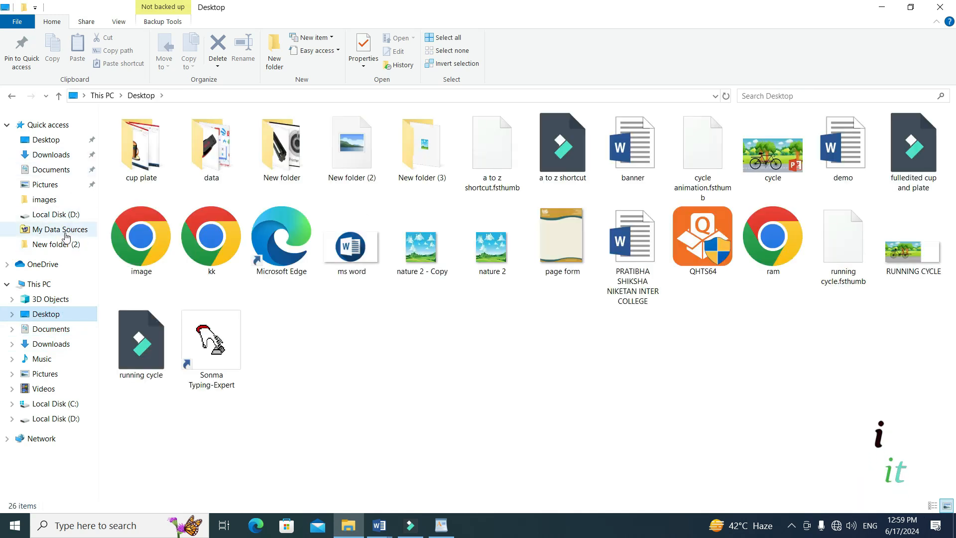
# View New folder (2), Local Disk (D:) and Downloads from Quick access, and return to the a to z shortcut keys document.
pyautogui.click(59, 244)
pyautogui.click(56, 214)
pyautogui.click(51, 155)
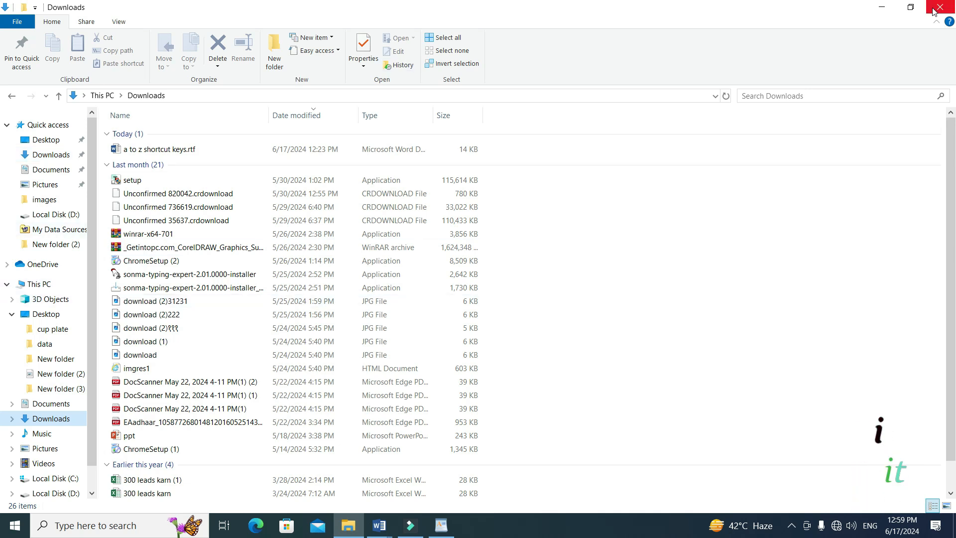
pyautogui.hotkey('alt', 'Tab')
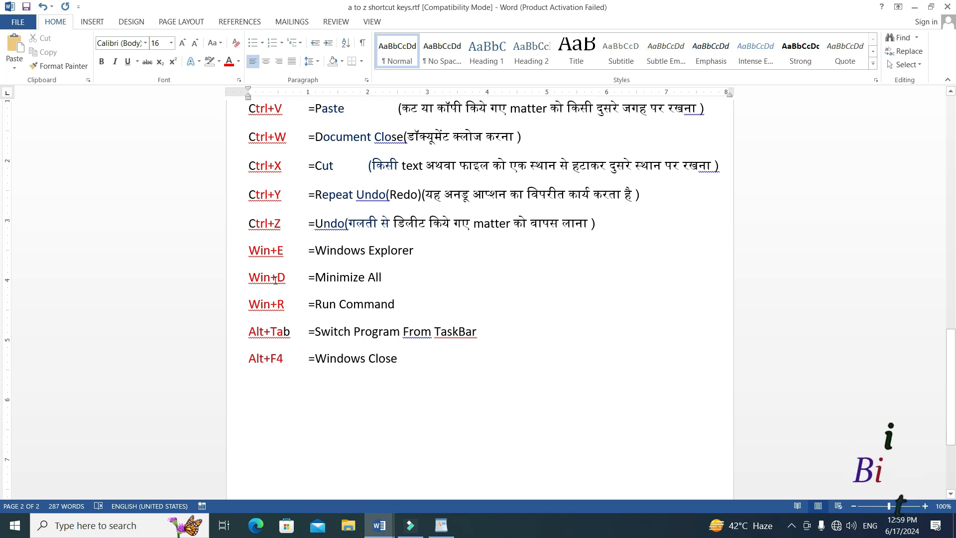
# Highlight the Win+D Minimize All entry, and bring the WordPad document and Document14 to the front.
pyautogui.moveTo(251, 278); pyautogui.dragTo(309, 281)
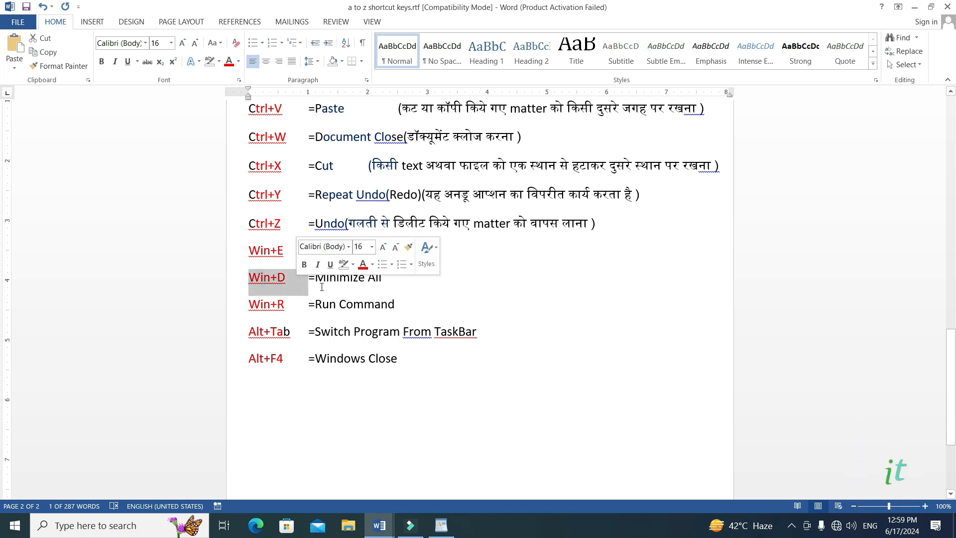
pyautogui.click(325, 286)
pyautogui.click(441, 525)
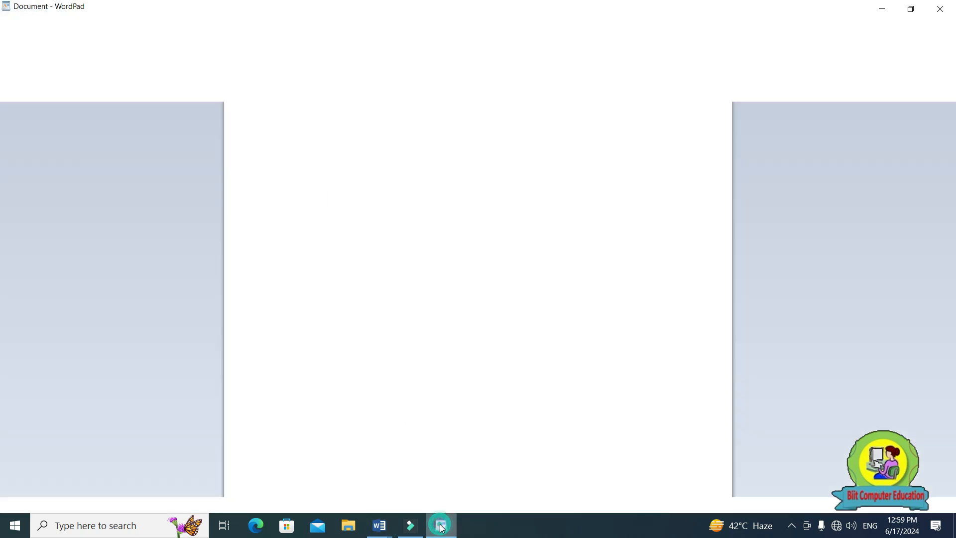
pyautogui.moveTo(383, 527)
pyautogui.click(434, 482)
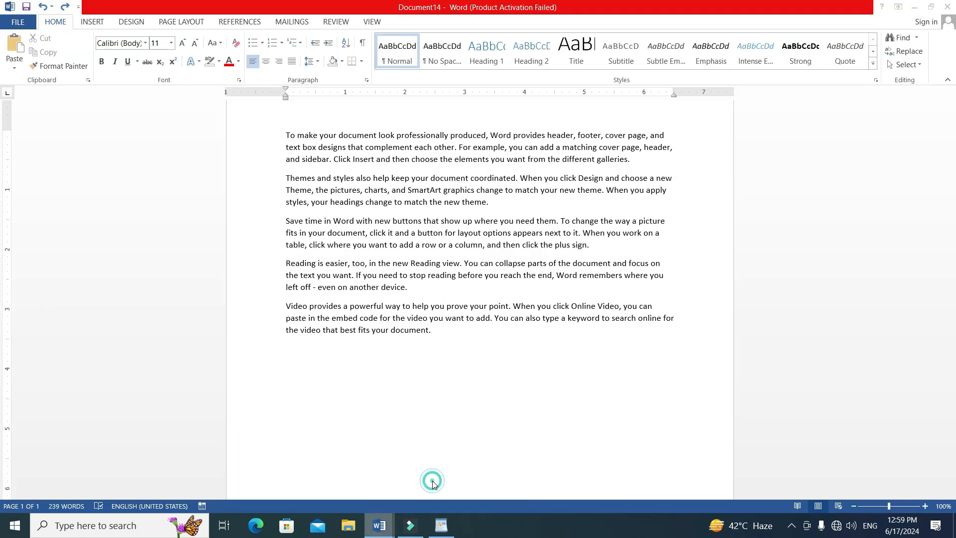
# Restore the Document14 and WordPad windows to a smaller size, placing Document14 so that the WordPad window beside it is uncovered.
pyautogui.click(930, 7)
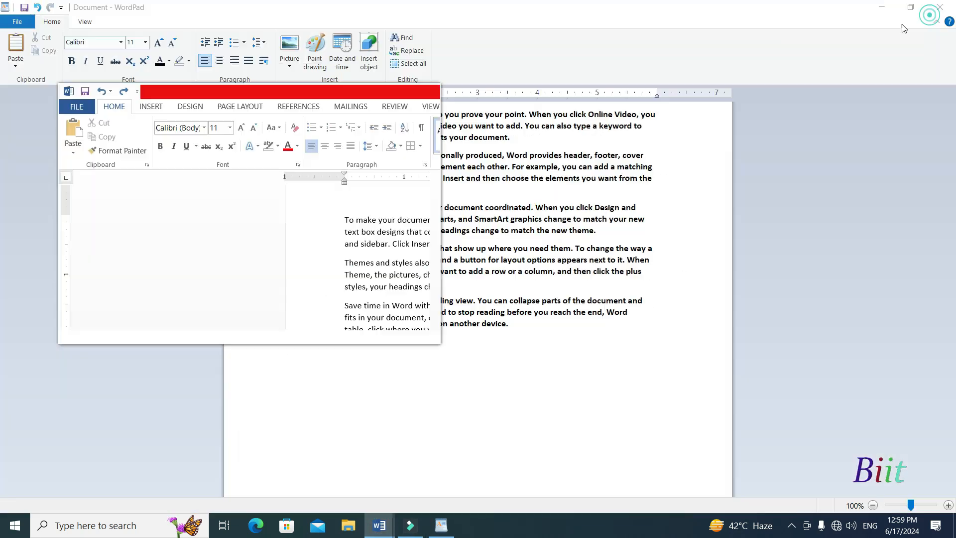
pyautogui.moveTo(292, 91); pyautogui.dragTo(219, 164)
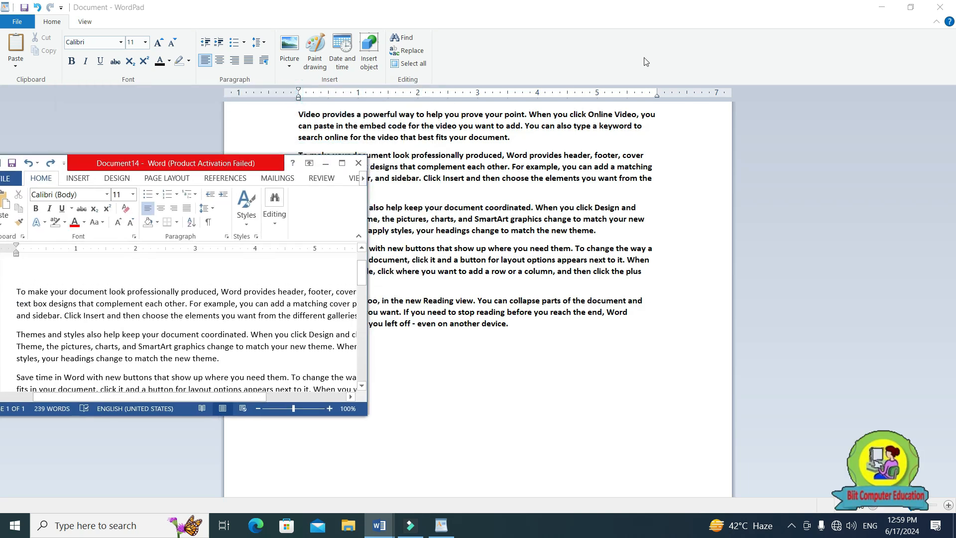
pyautogui.doubleClick(652, 9)
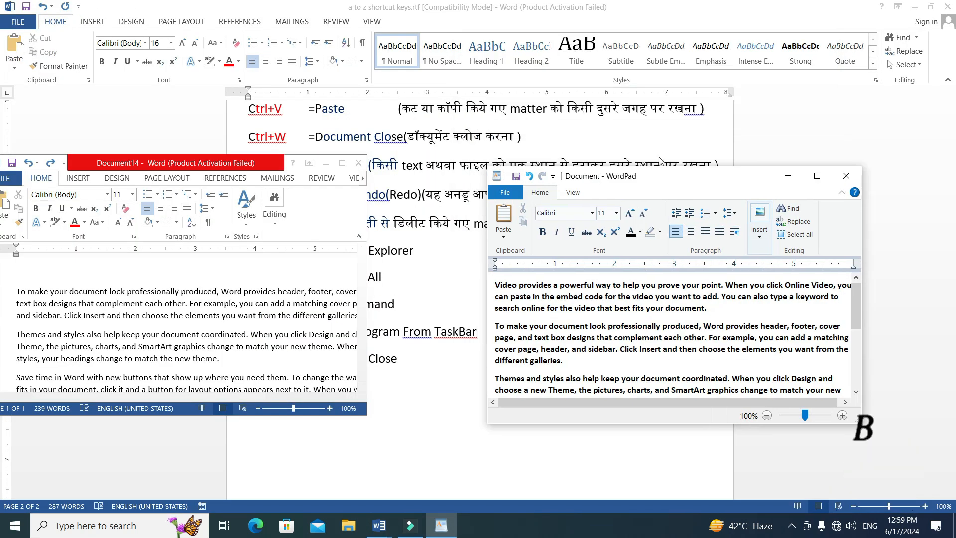
# Restore the a to z shortcut keys window to a smaller size and place it between the Document14 and WordPad windows.
pyautogui.doubleClick(597, 11)
pyautogui.moveTo(577, 15); pyautogui.dragTo(500, 13)
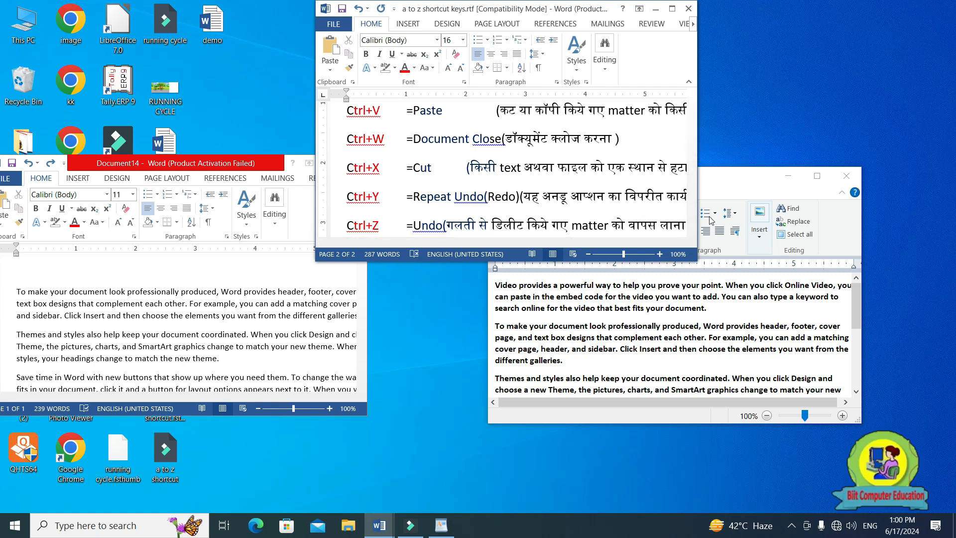
# Minimize all windows to show the desktop, bring them all back, and maximize the a to z shortcut keys document.
pyautogui.press('super+d')
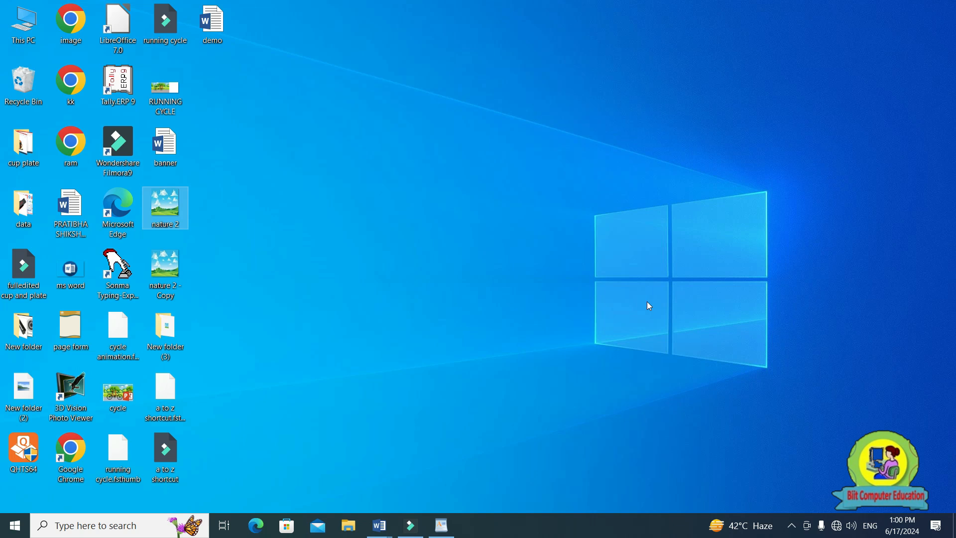
pyautogui.press('super+d')
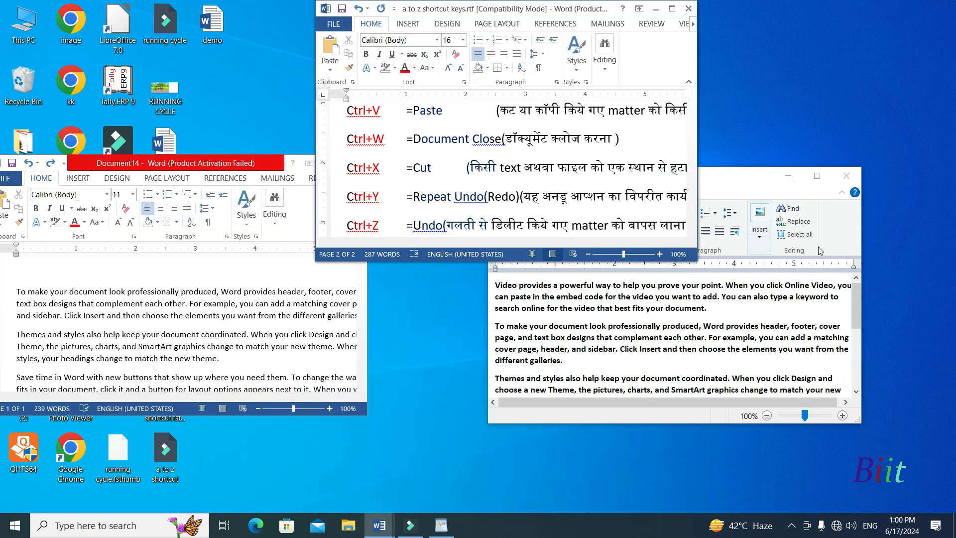
pyautogui.hotkey('ctrl', 'r')
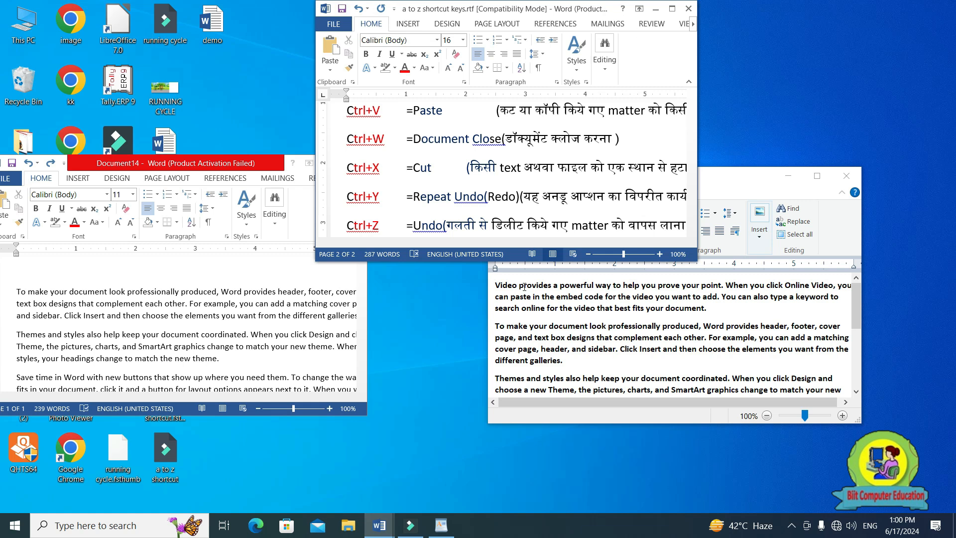
pyautogui.press('super+Up')
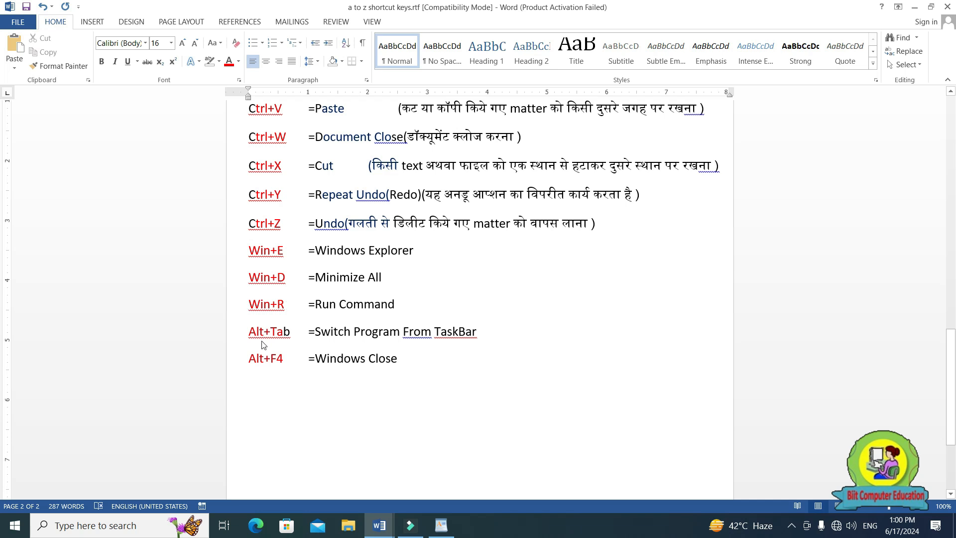
# Launch notepad through the Windows Run command and close the empty Notepad window.
pyautogui.press('super+r')
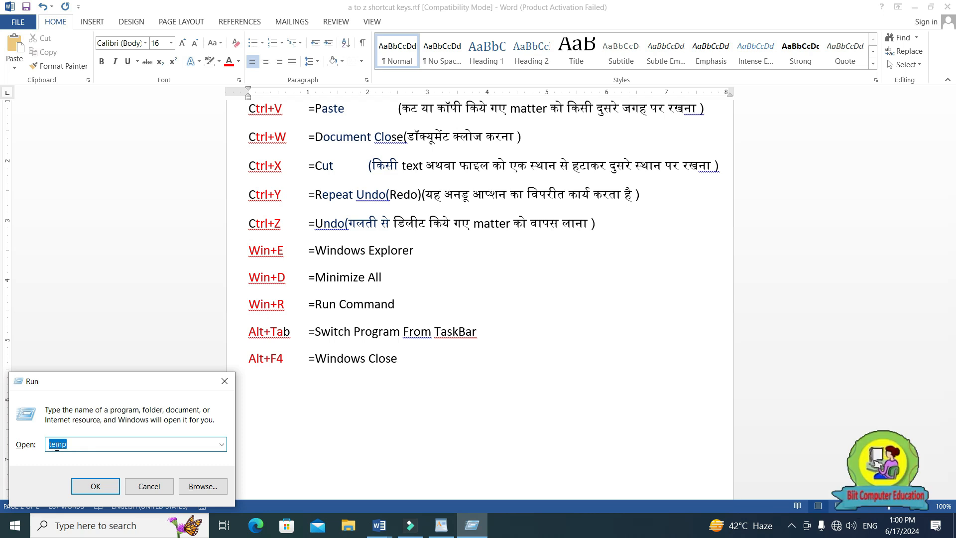
pyautogui.press('BackSpace')
pyautogui.write('notepad')
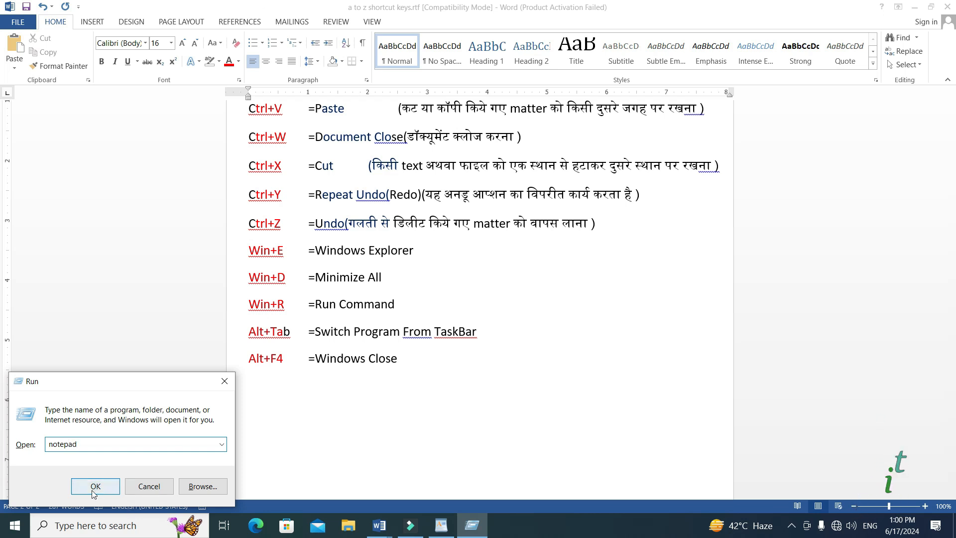
pyautogui.press('Return')
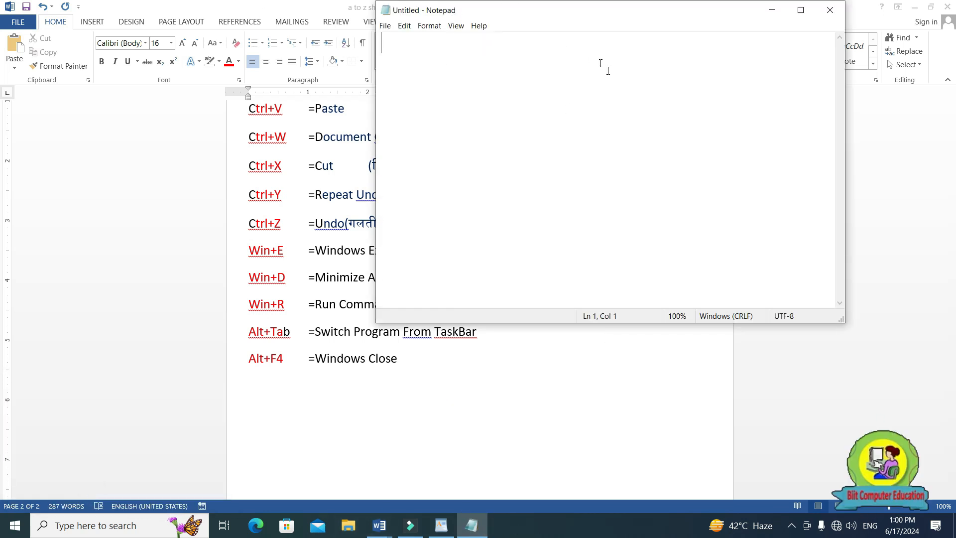
pyautogui.hotkey('alt', 'F4')
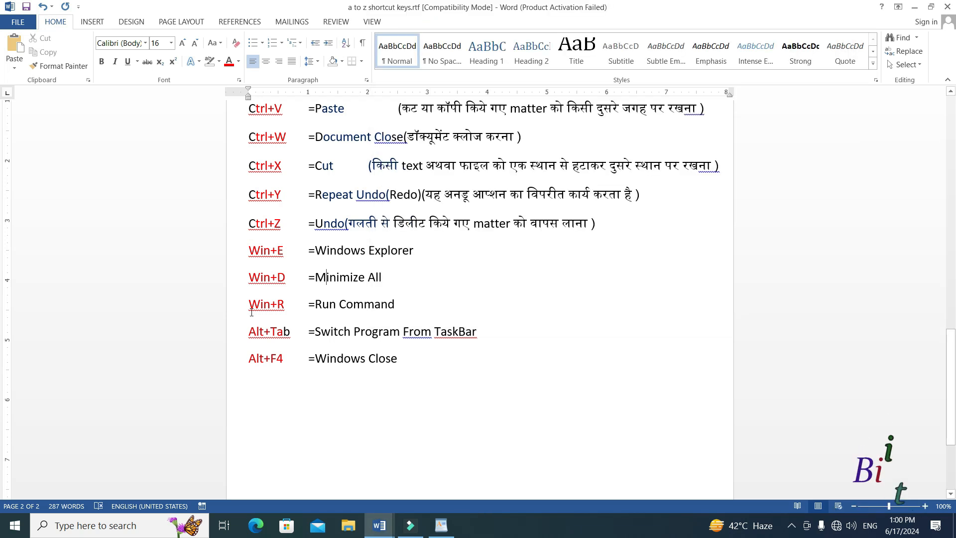
# Highlight the Alt+Tab entry in the shortcut list, and bring the WordPad document to the front maximized.
pyautogui.moveTo(247, 334); pyautogui.dragTo(291, 338)
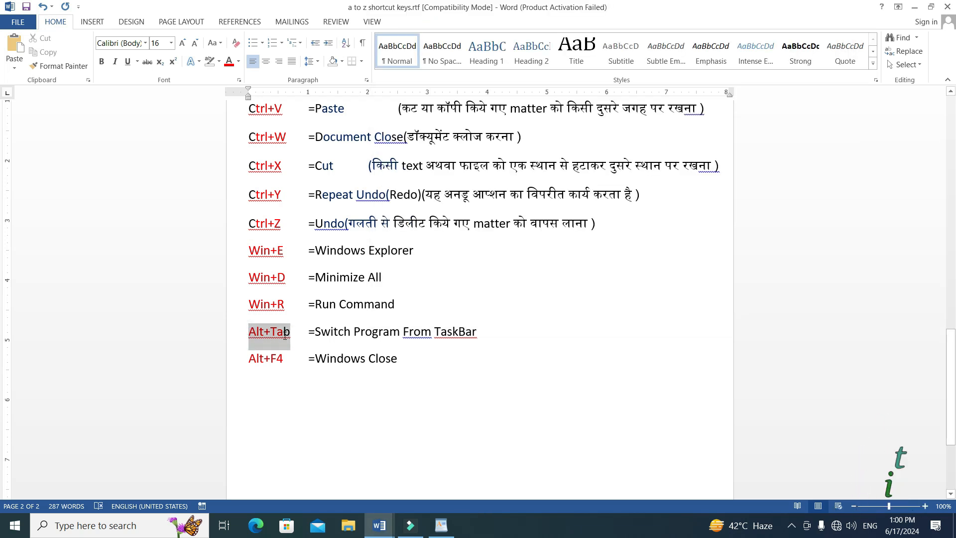
pyautogui.click(930, 7)
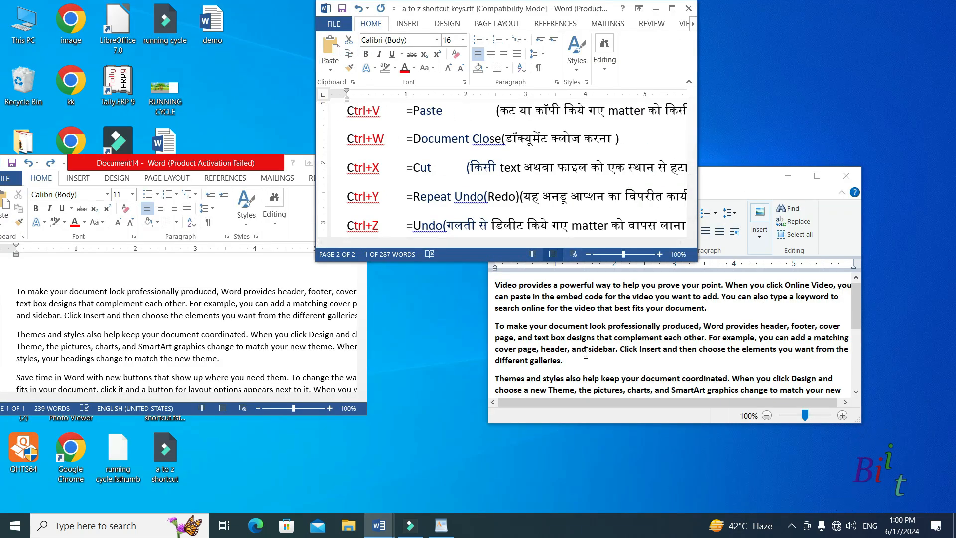
pyautogui.hotkey('alt', 'Tab')
pyautogui.click(542, 309)
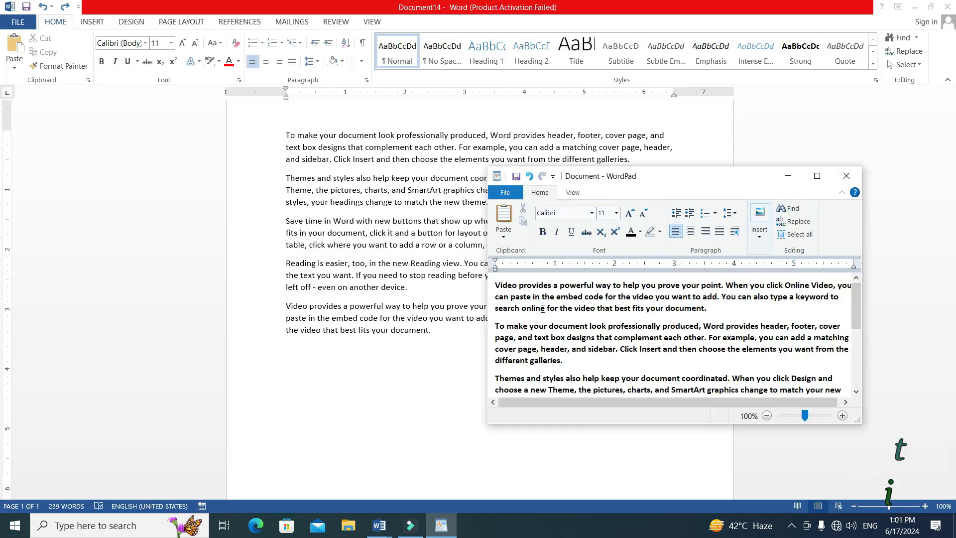
pyautogui.click(817, 176)
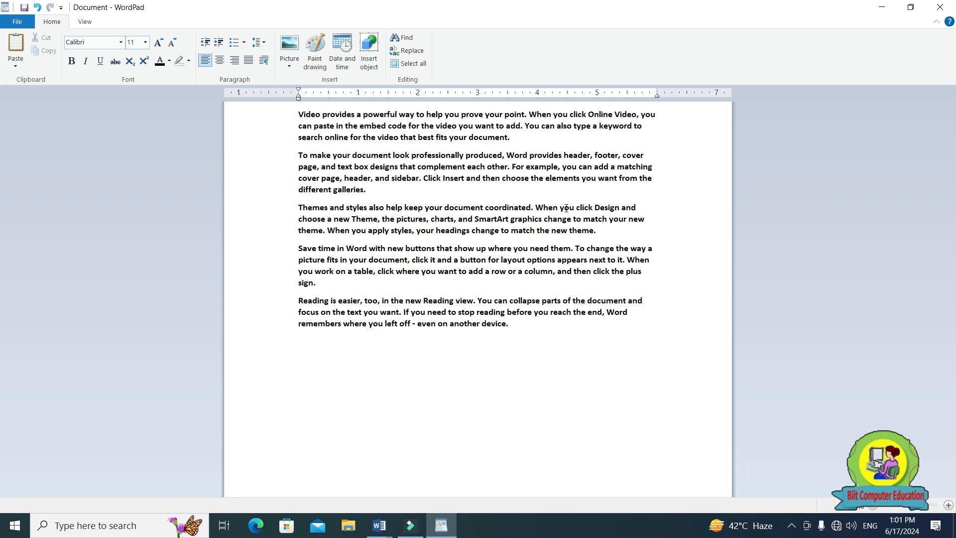
# Use the window switcher to go from WordPad to the a to z shortcut keys document and back to WordPad.
pyautogui.hotkey('alt', 'Tab')
pyautogui.press('Tab')
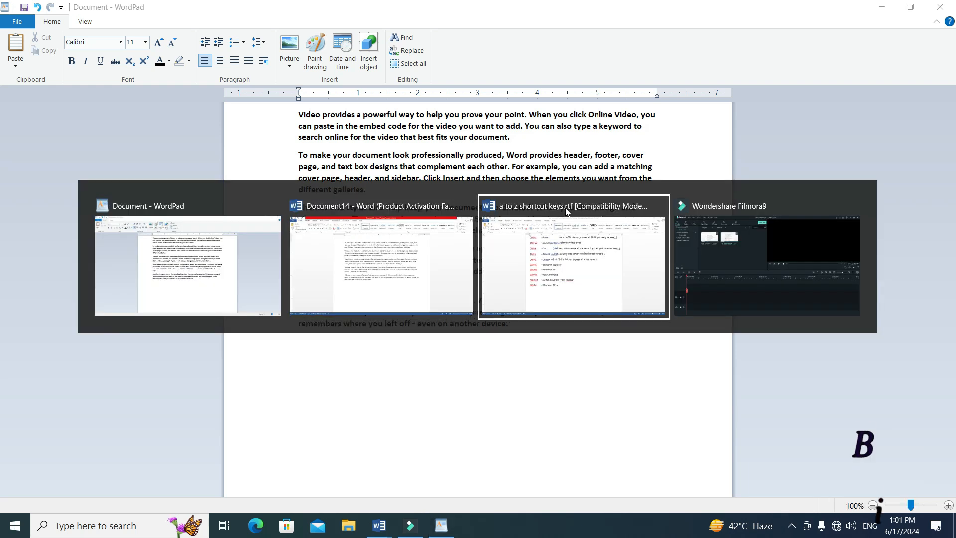
pyautogui.click(566, 211)
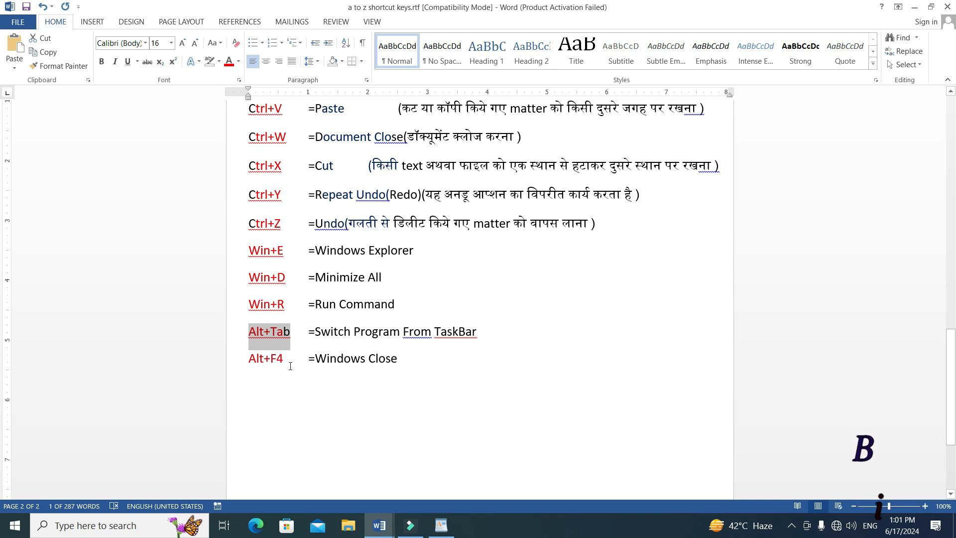
pyautogui.hotkey('alt', 'Tab')
pyautogui.click(404, 295)
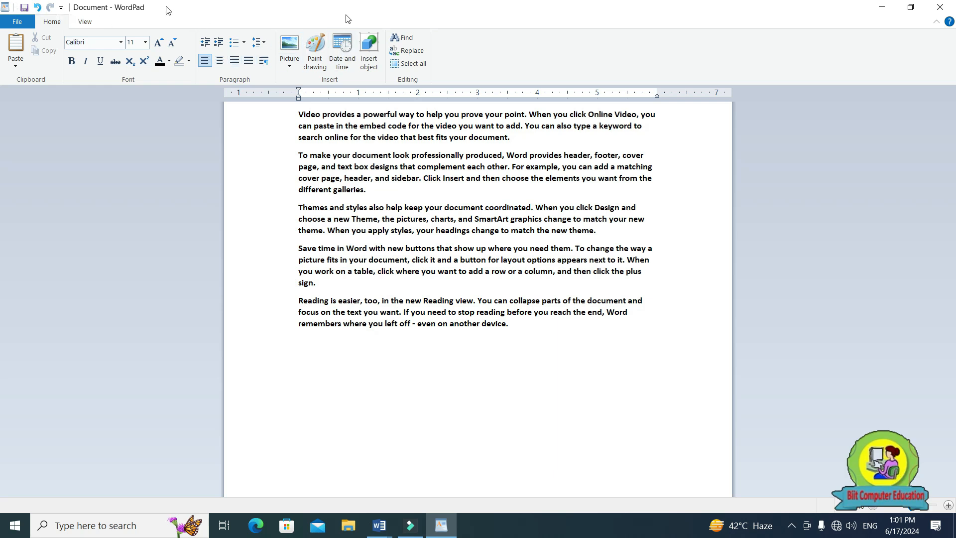
# Close WordPad without saving the document, and minimize the a to z shortcut keys window to uncover Document14.
pyautogui.click(938, 7)
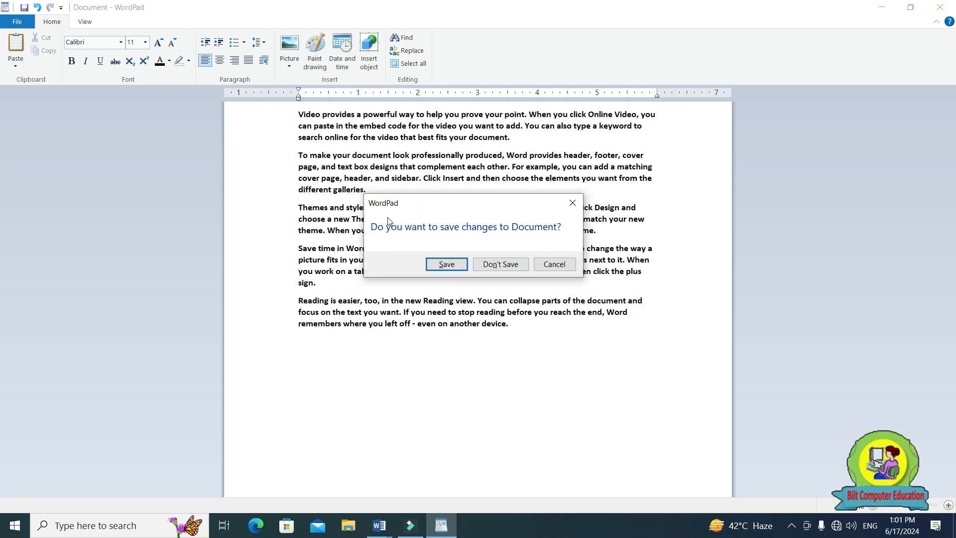
pyautogui.click(495, 265)
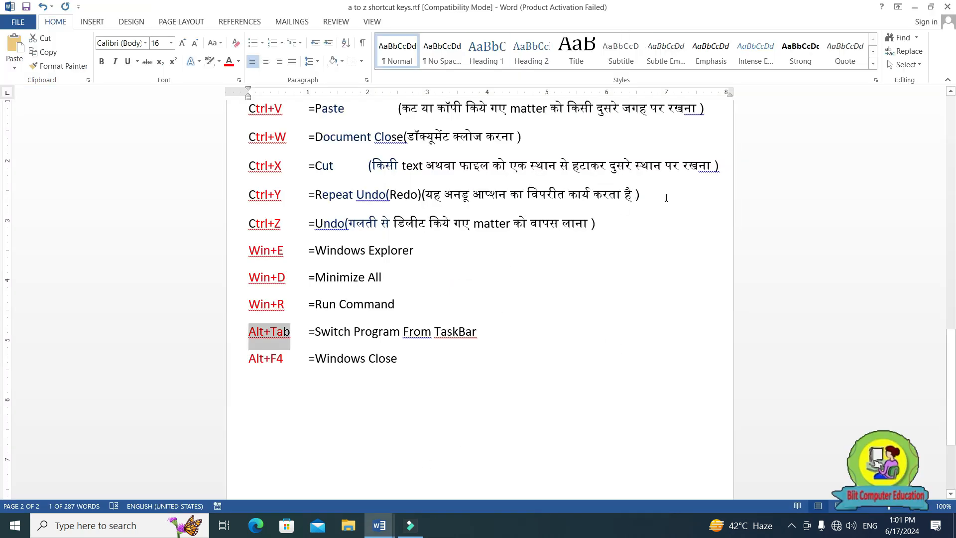
pyautogui.click(914, 7)
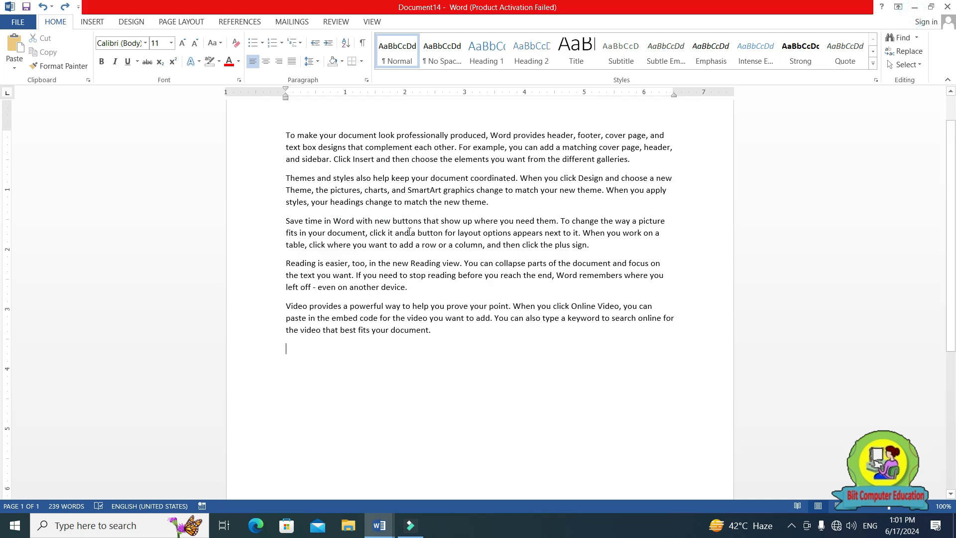